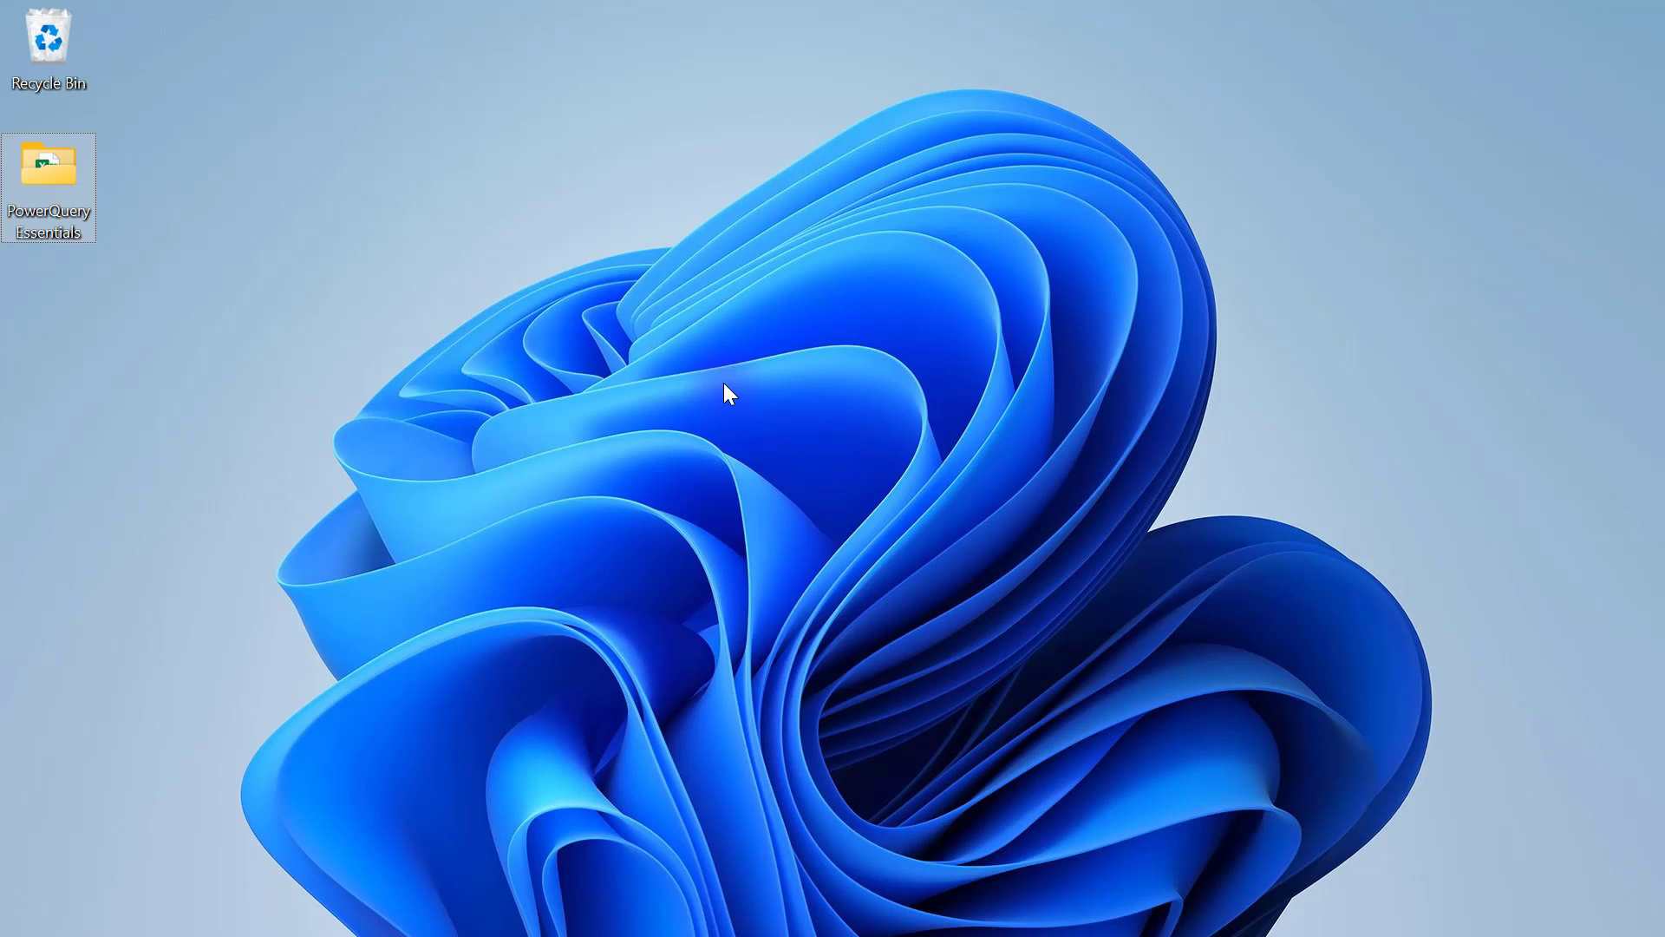
Step: Open the Excel workbook 3. Merge Queries 3 from the PowerQuery Essentials folder on the desktop
double_click(58, 174)
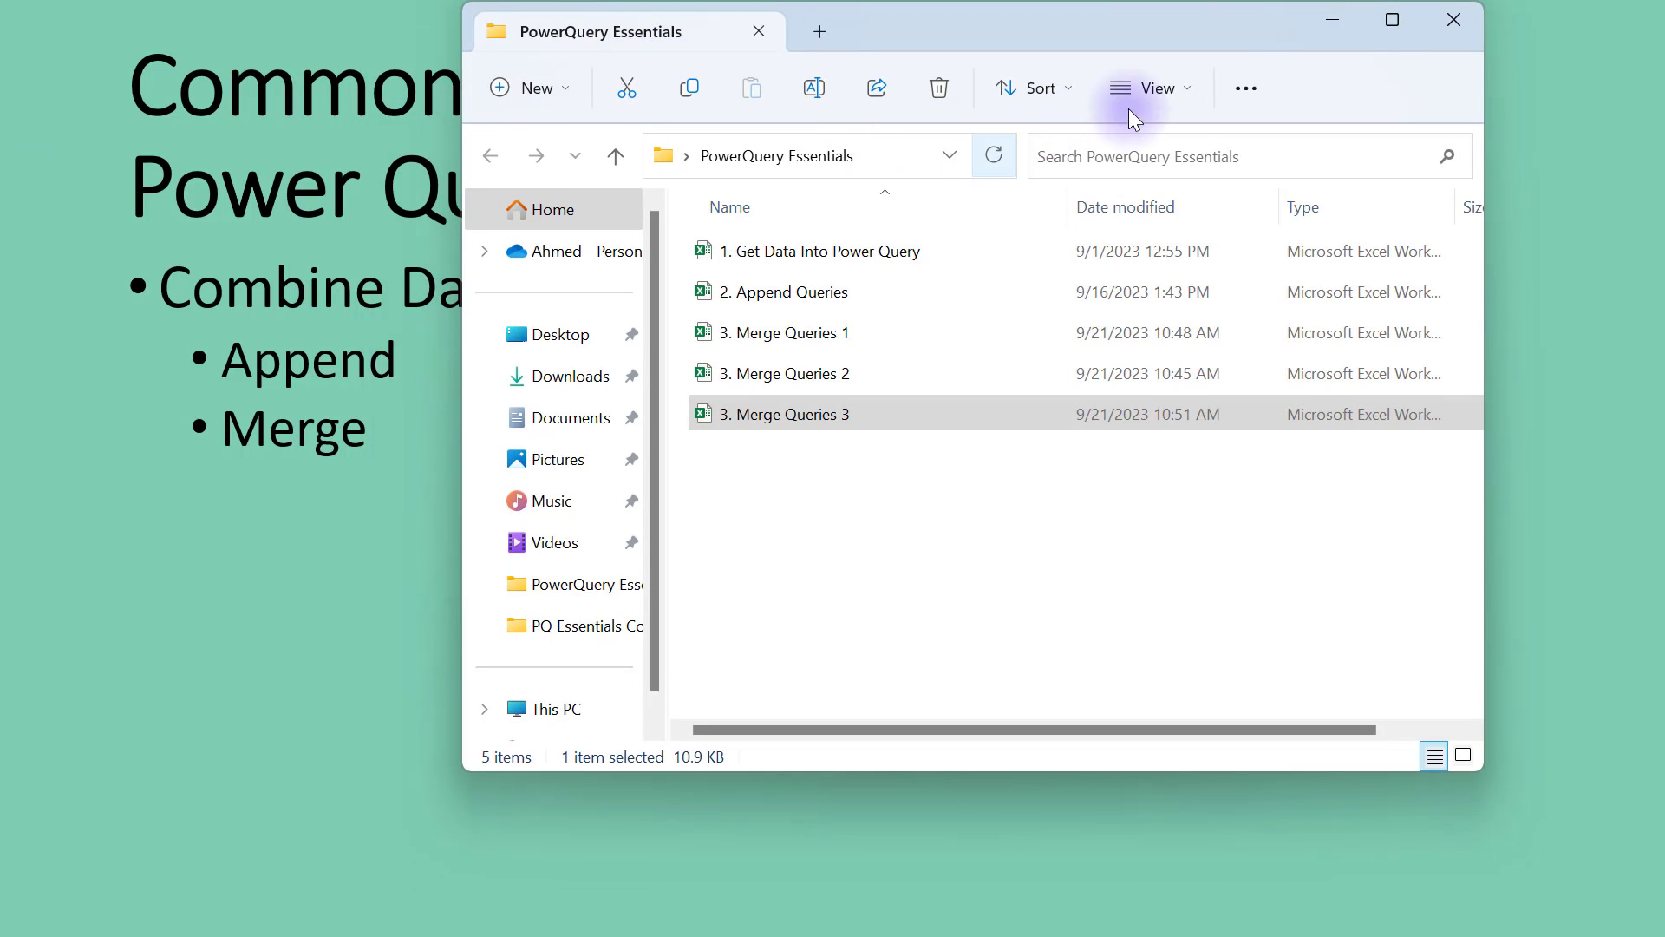
left_click(1393, 19)
left_click(331, 407)
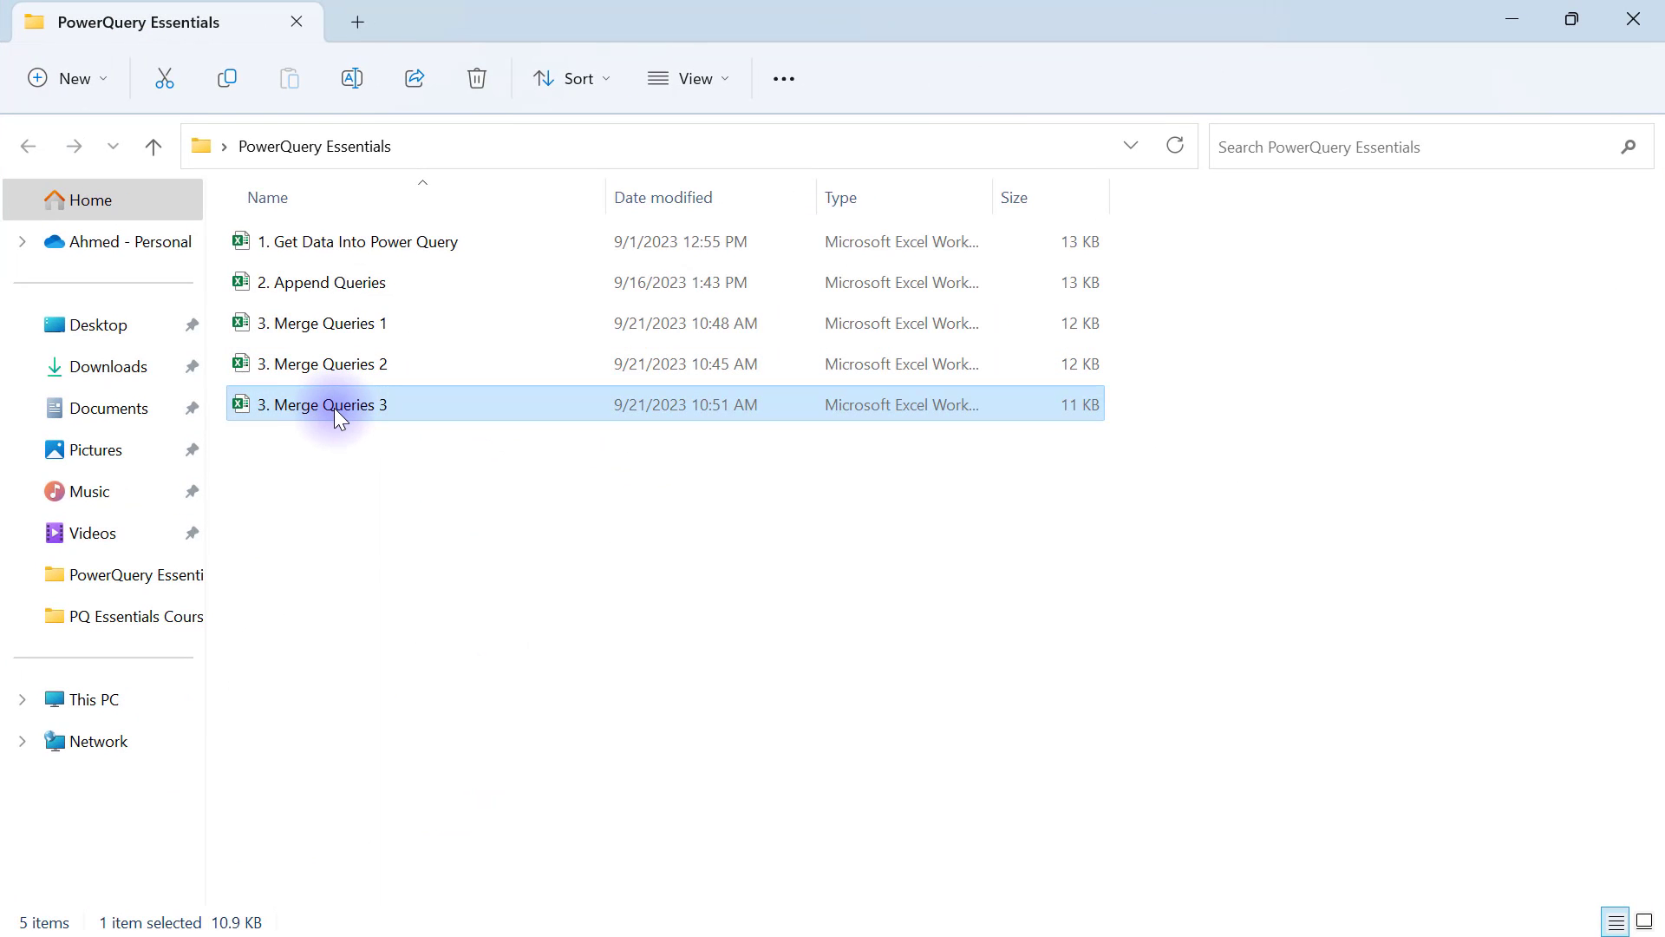
double_click(335, 408)
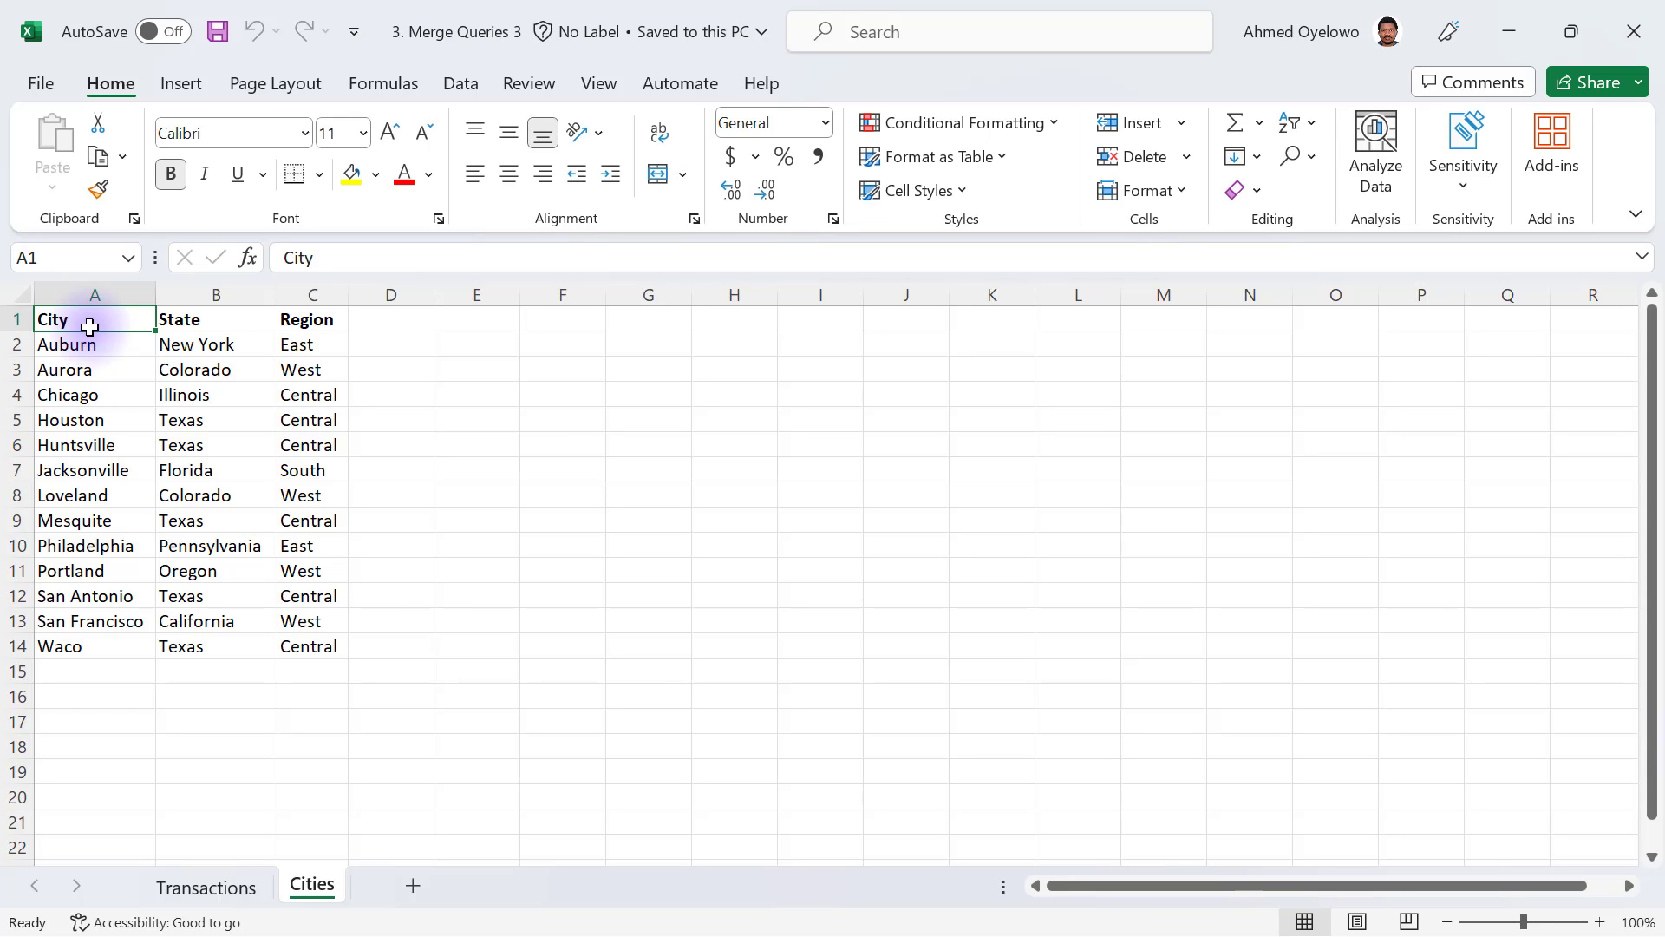
Step: Compare the Transactions and Cities sheets, examining the shared City column and the empty space for State and Region beside the transactions
left_click(205, 887)
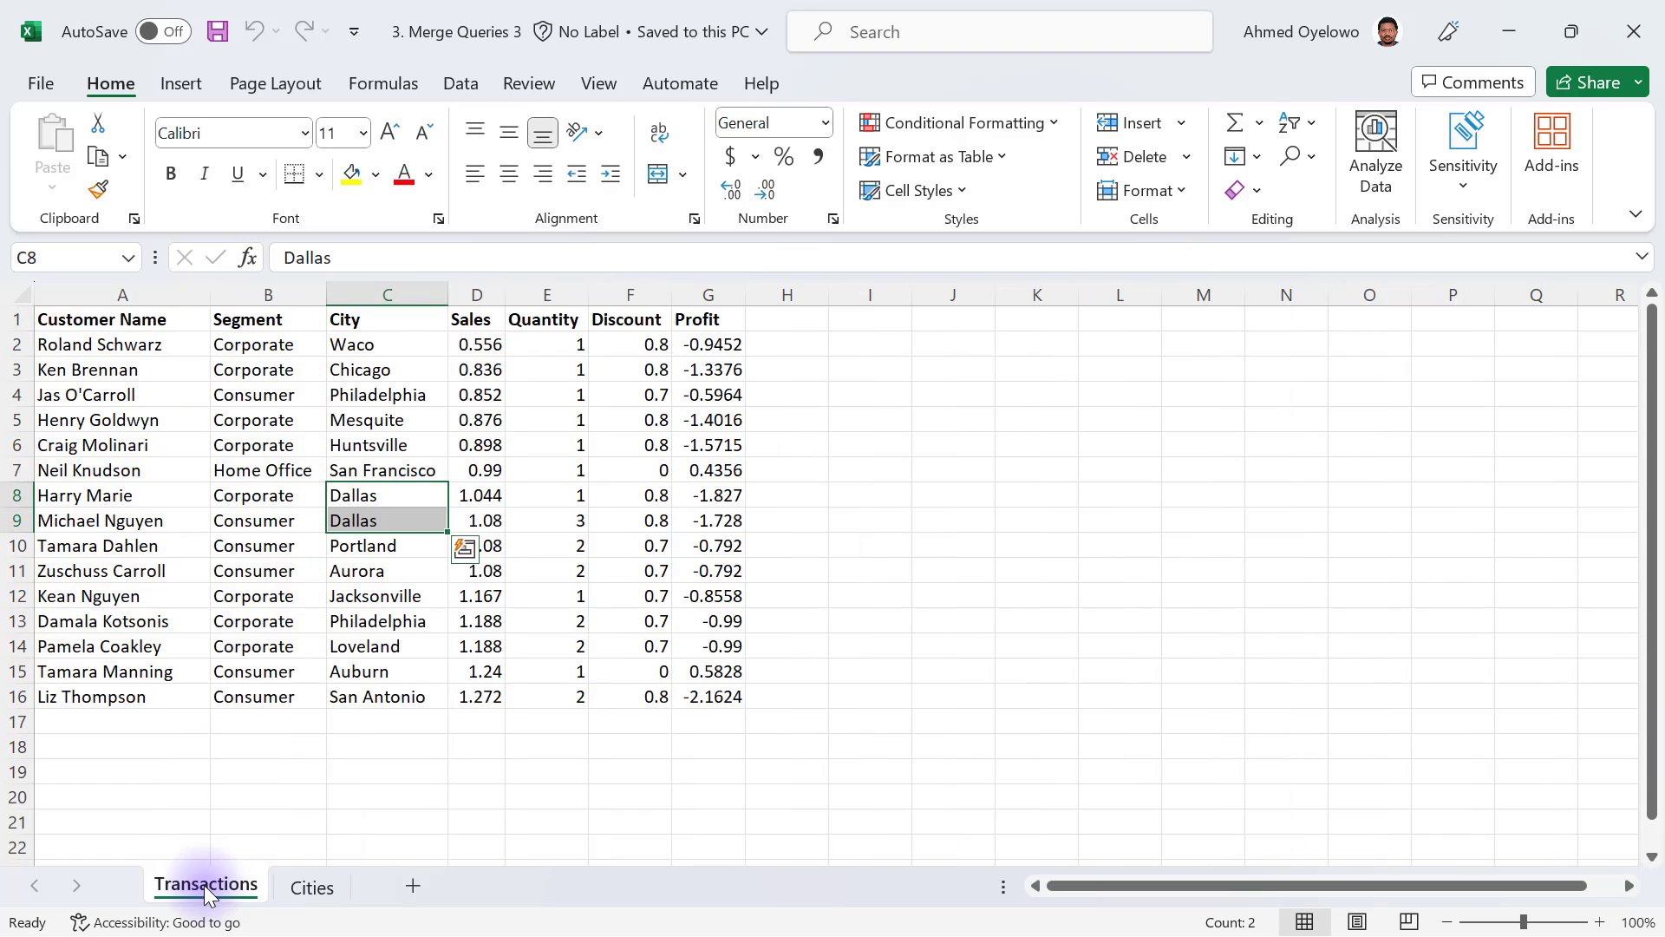
left_click(373, 621)
left_click(311, 885)
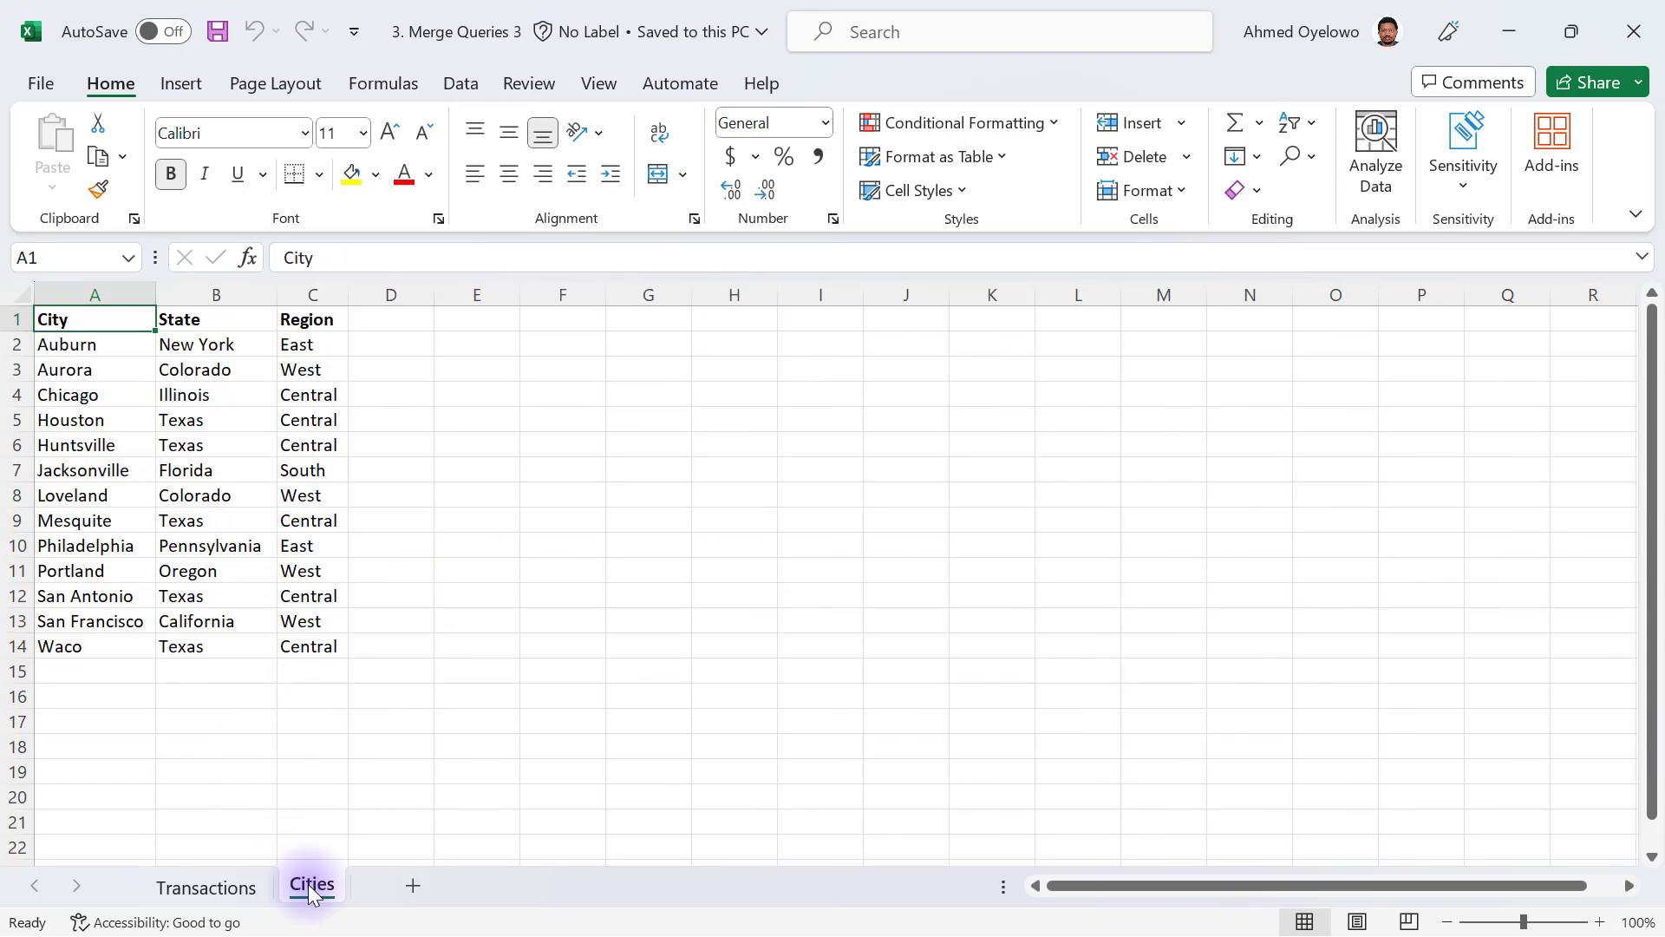
left_click(201, 889)
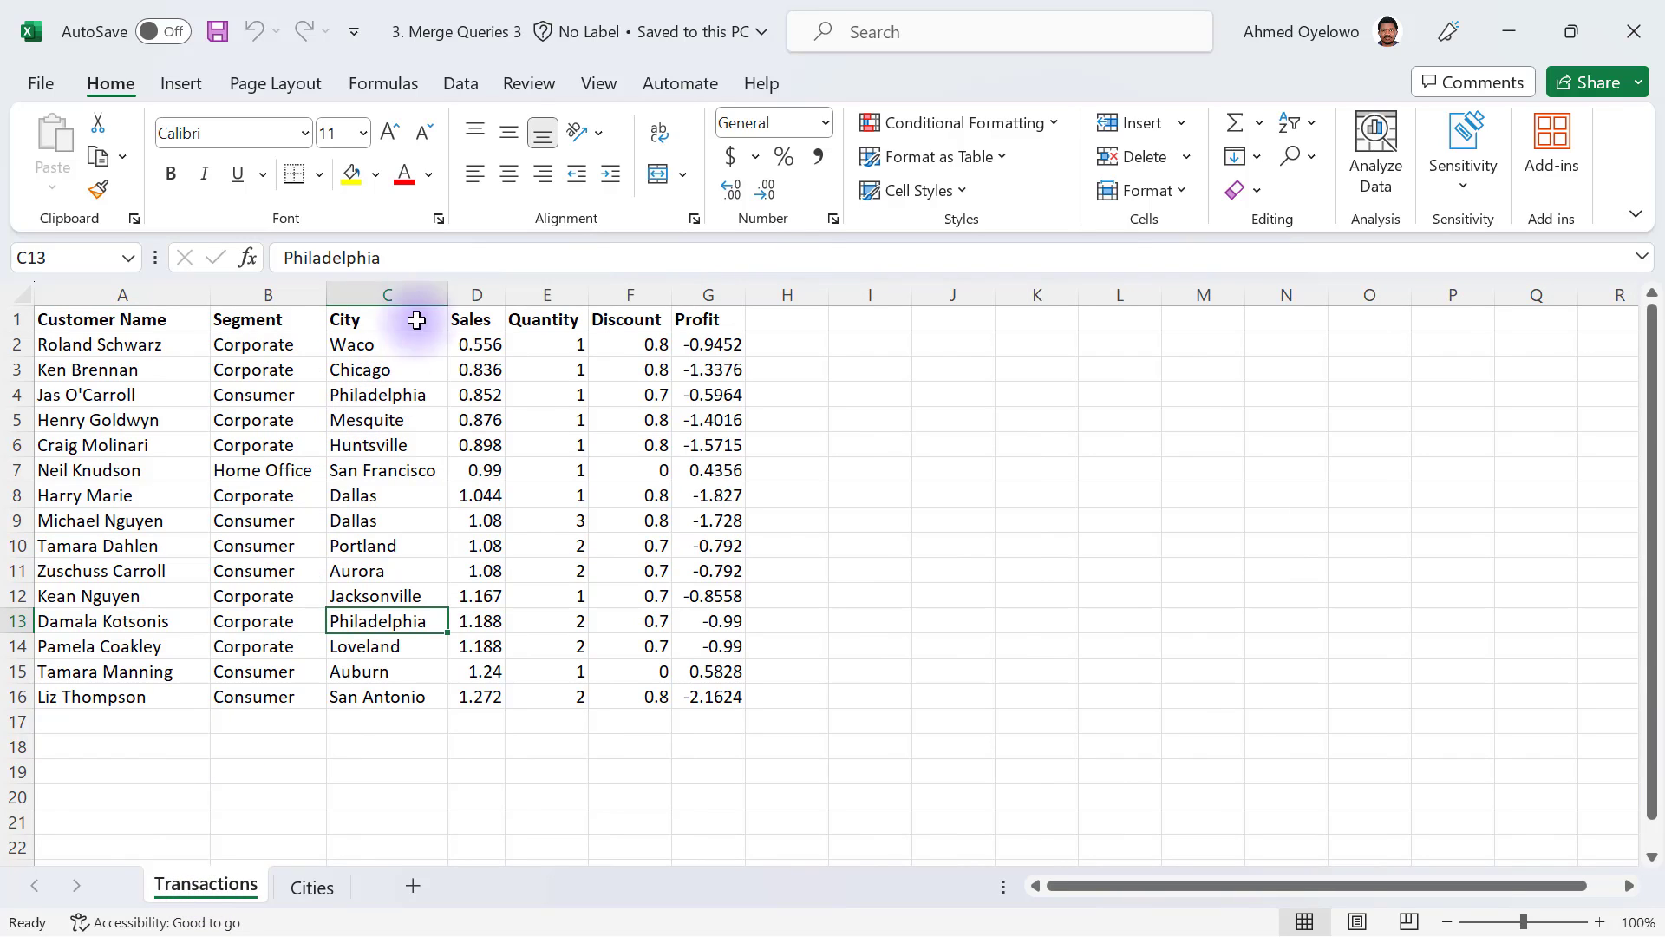
left_click(386, 295)
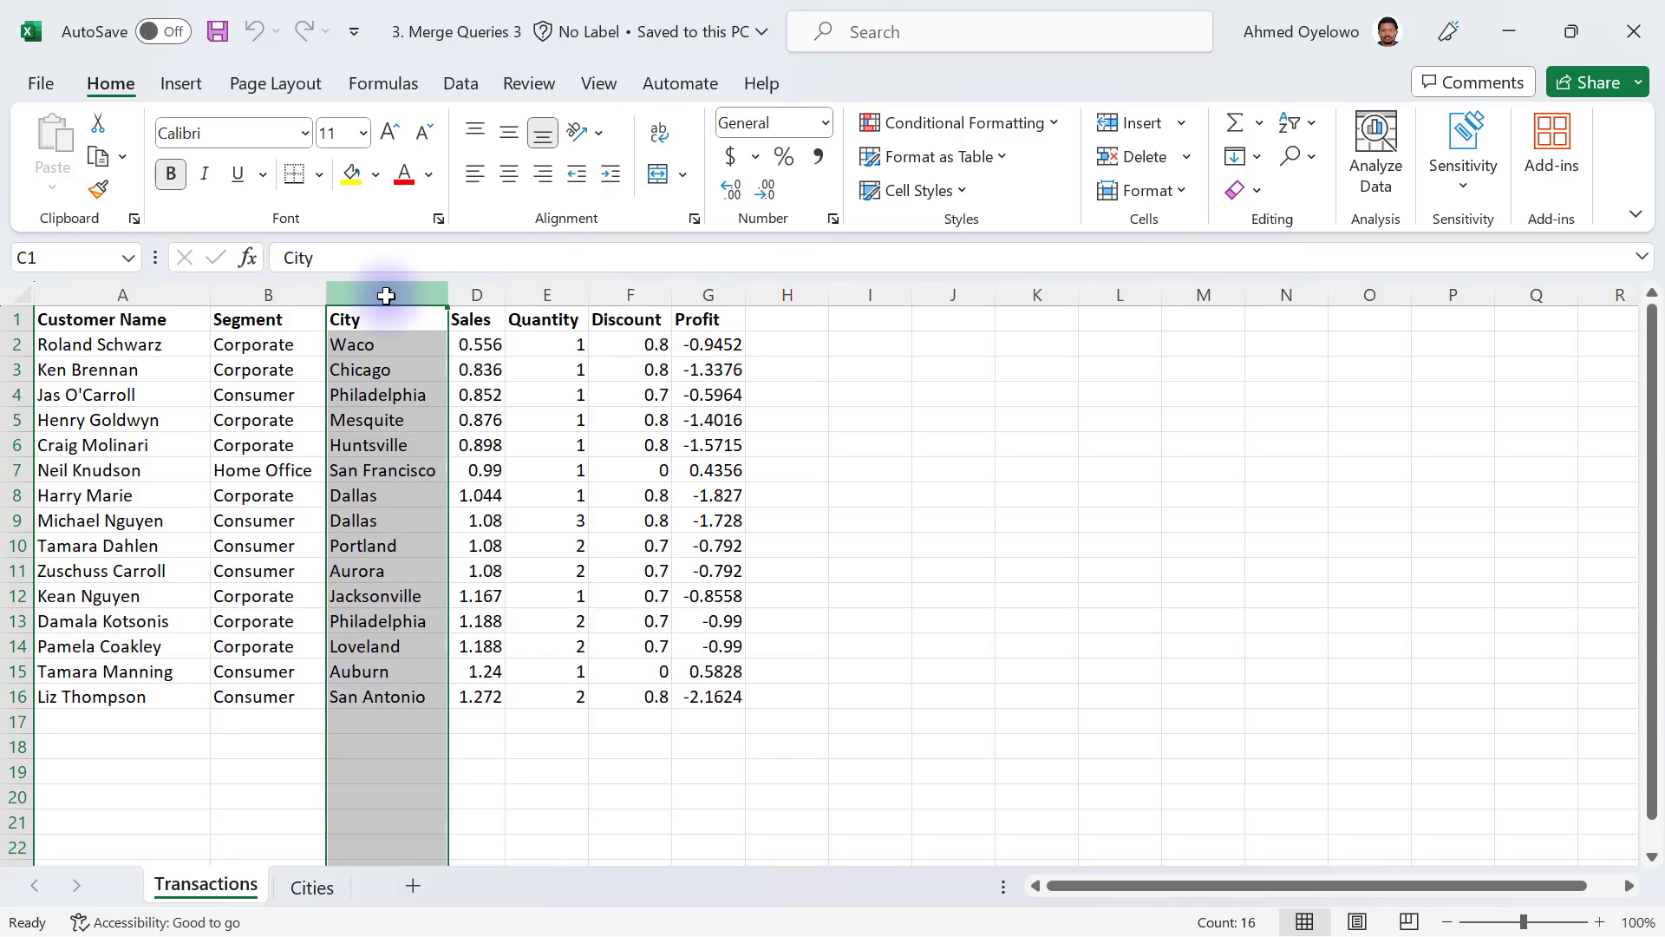
left_click_drag(783, 319, 868, 696)
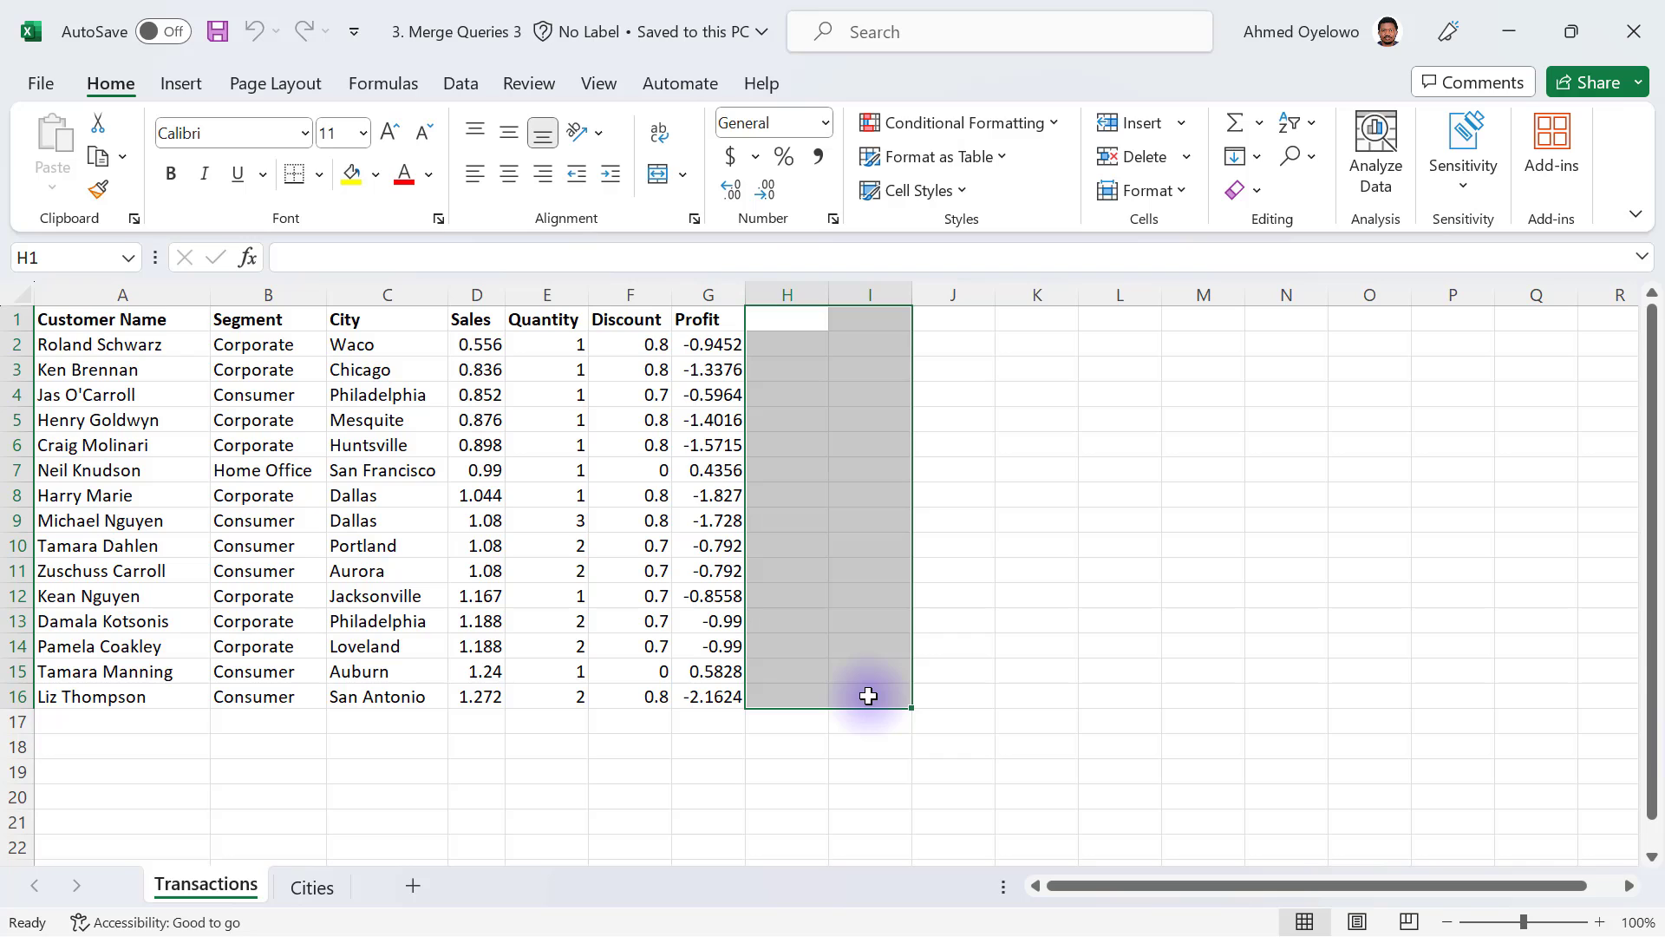
left_click(303, 886)
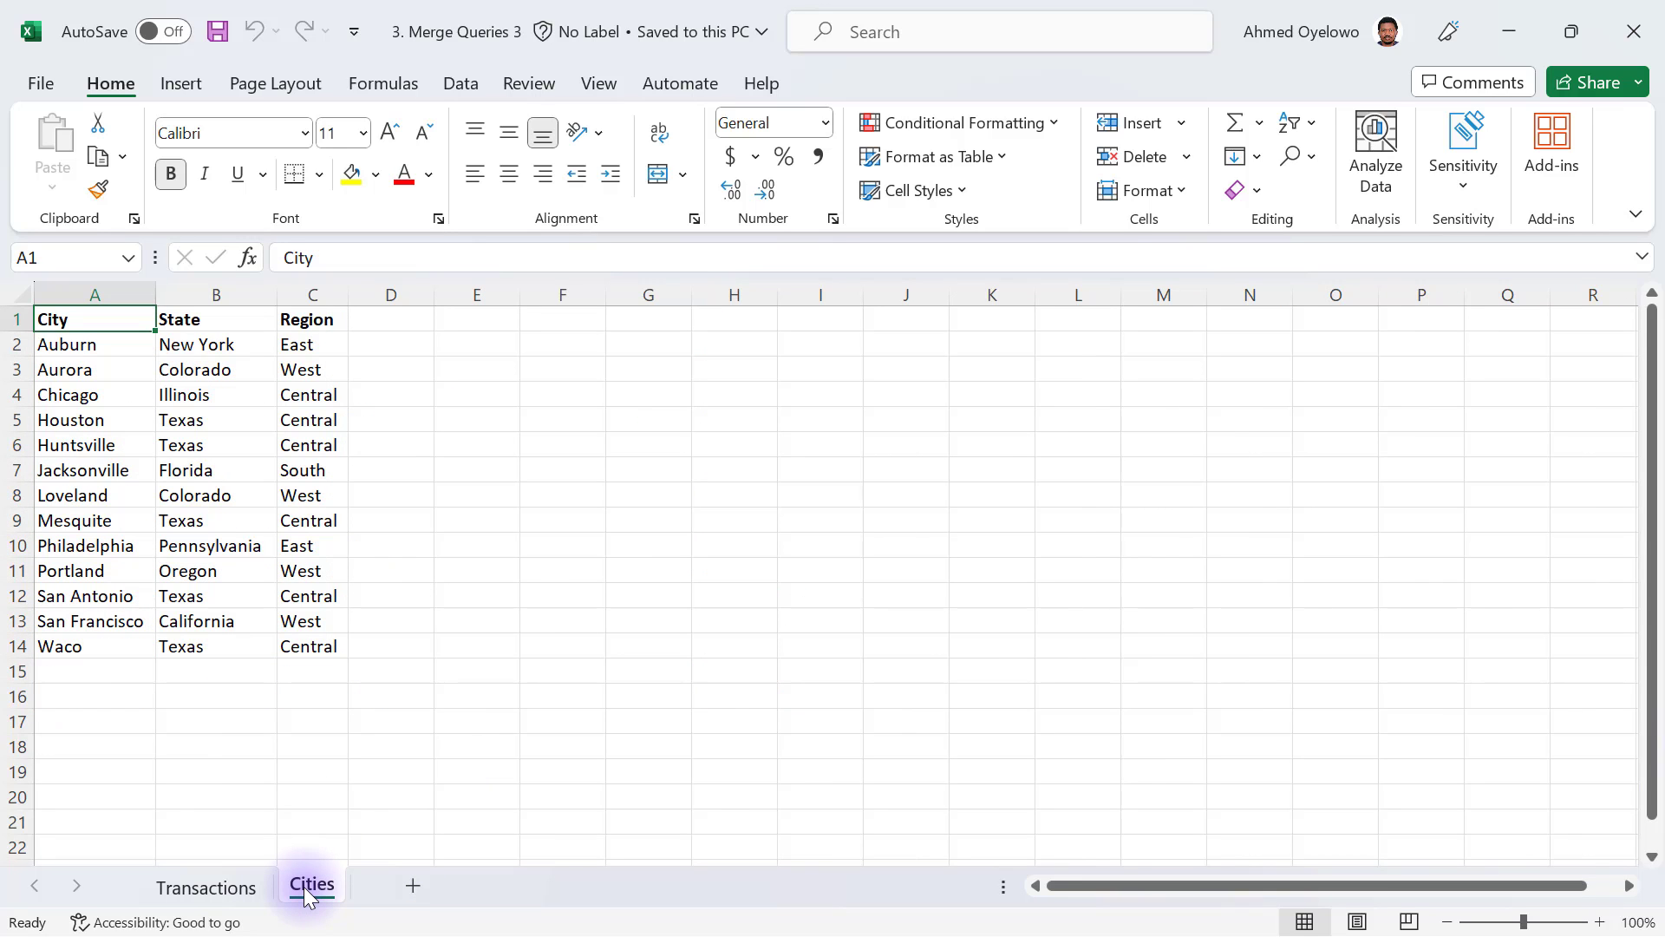
left_click(208, 888)
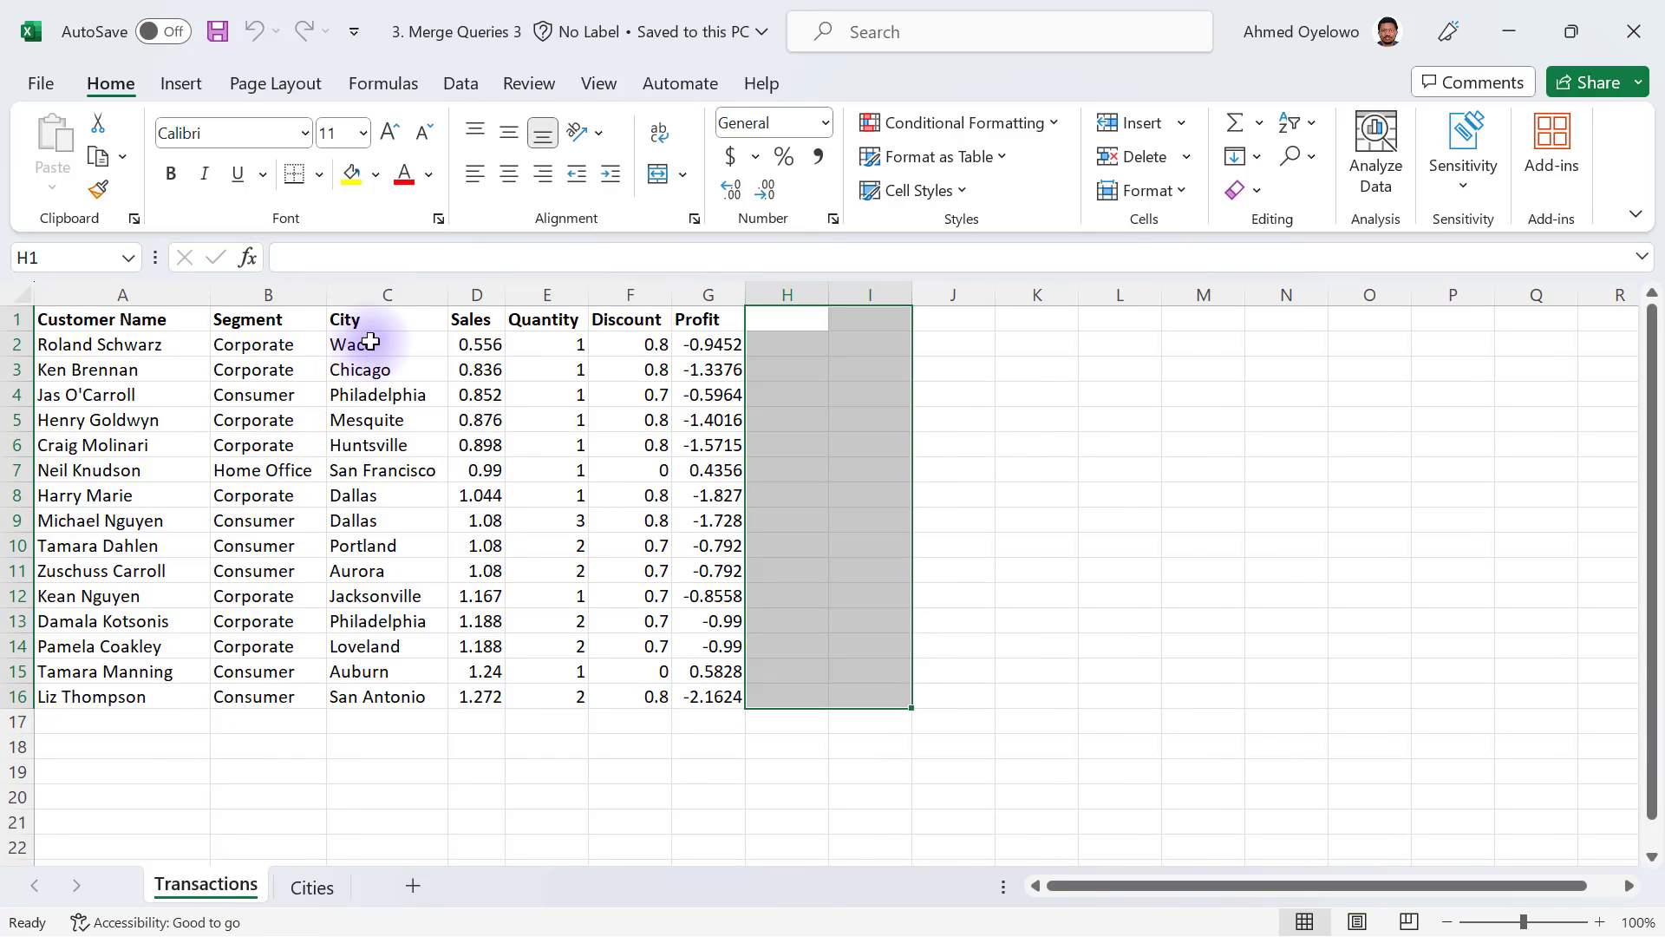
Step: Check the City values in Transactions, including the Dallas rows, against the City list in the Cities sheet
left_click(405, 286)
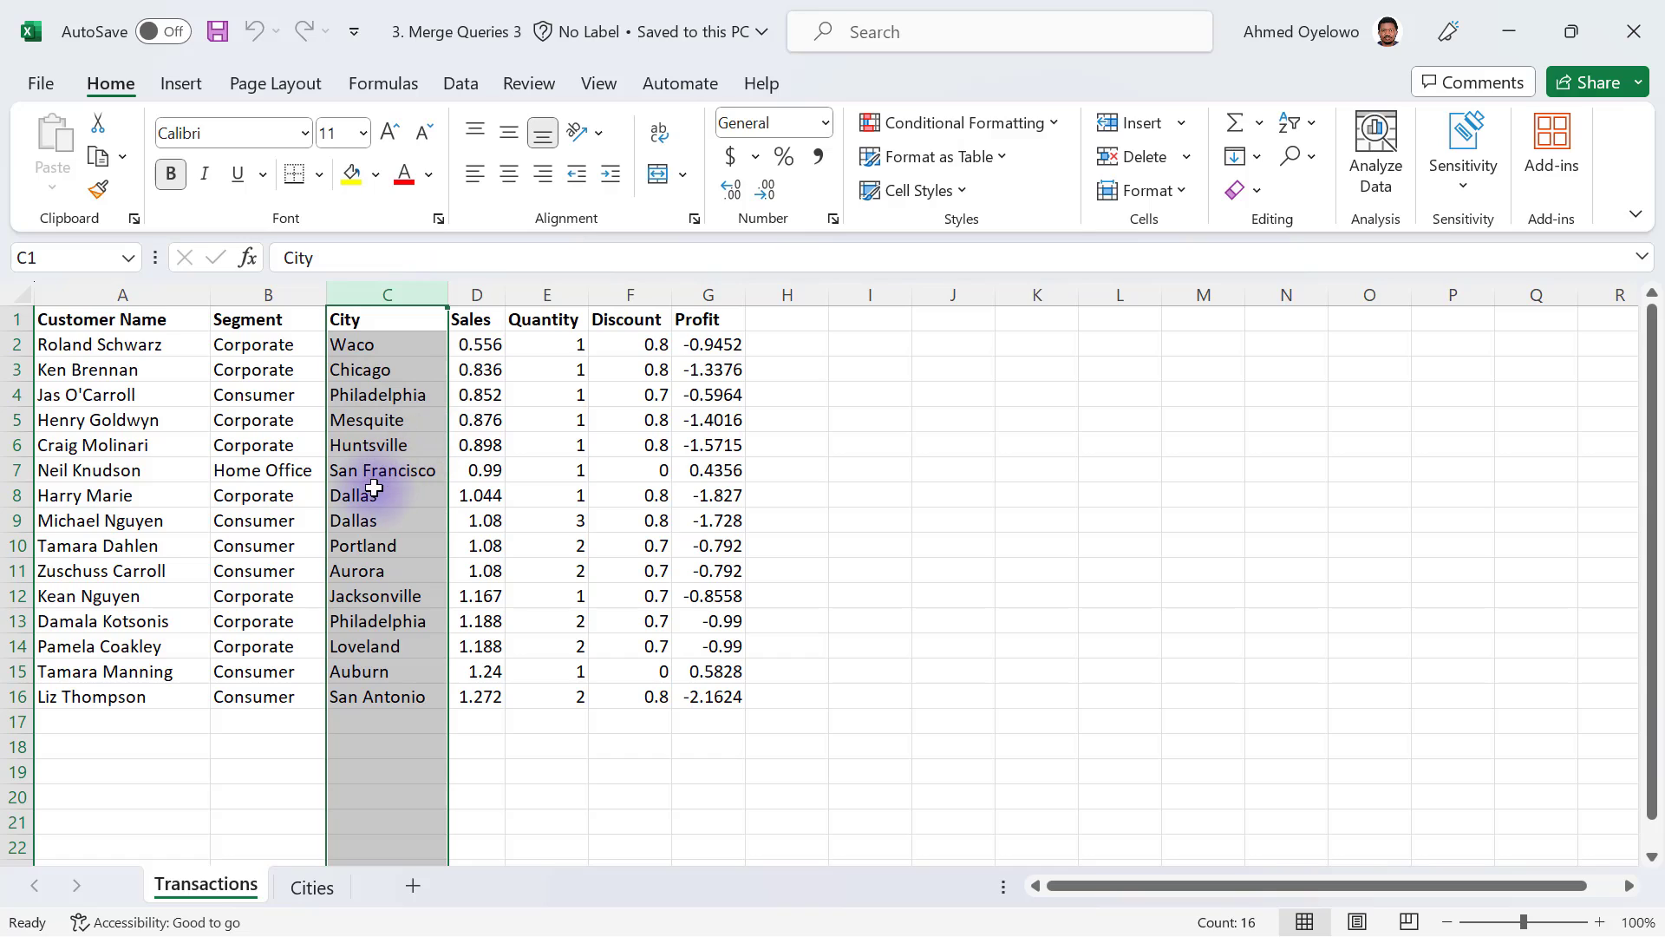
left_click_drag(365, 496, 364, 526)
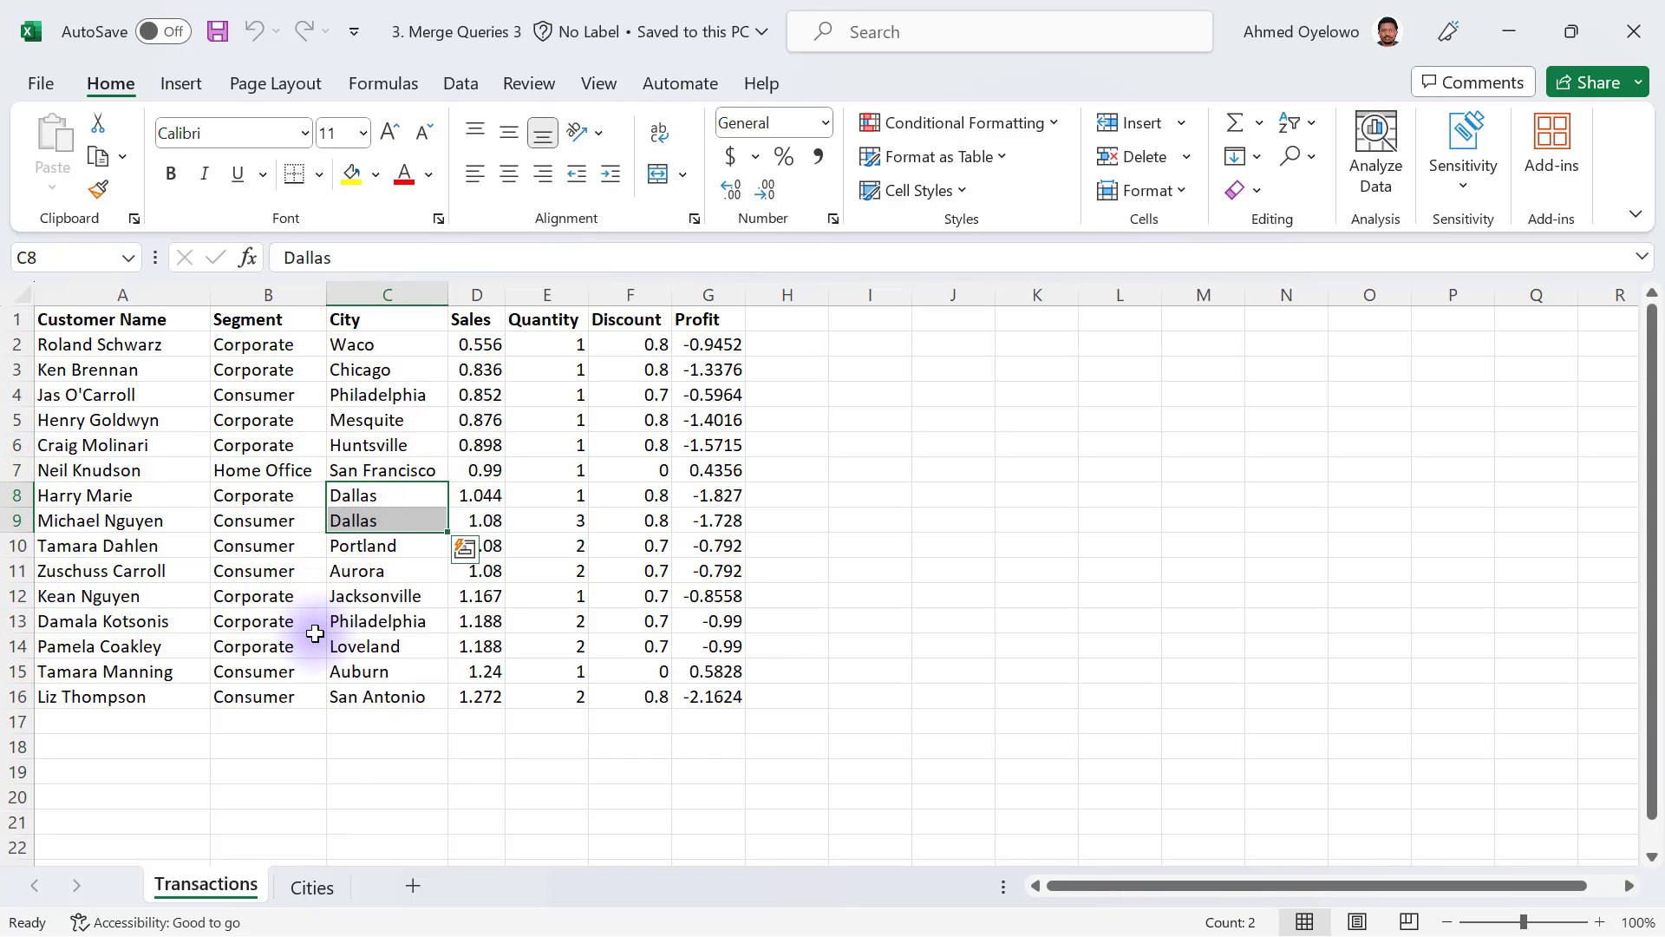
left_click(312, 888)
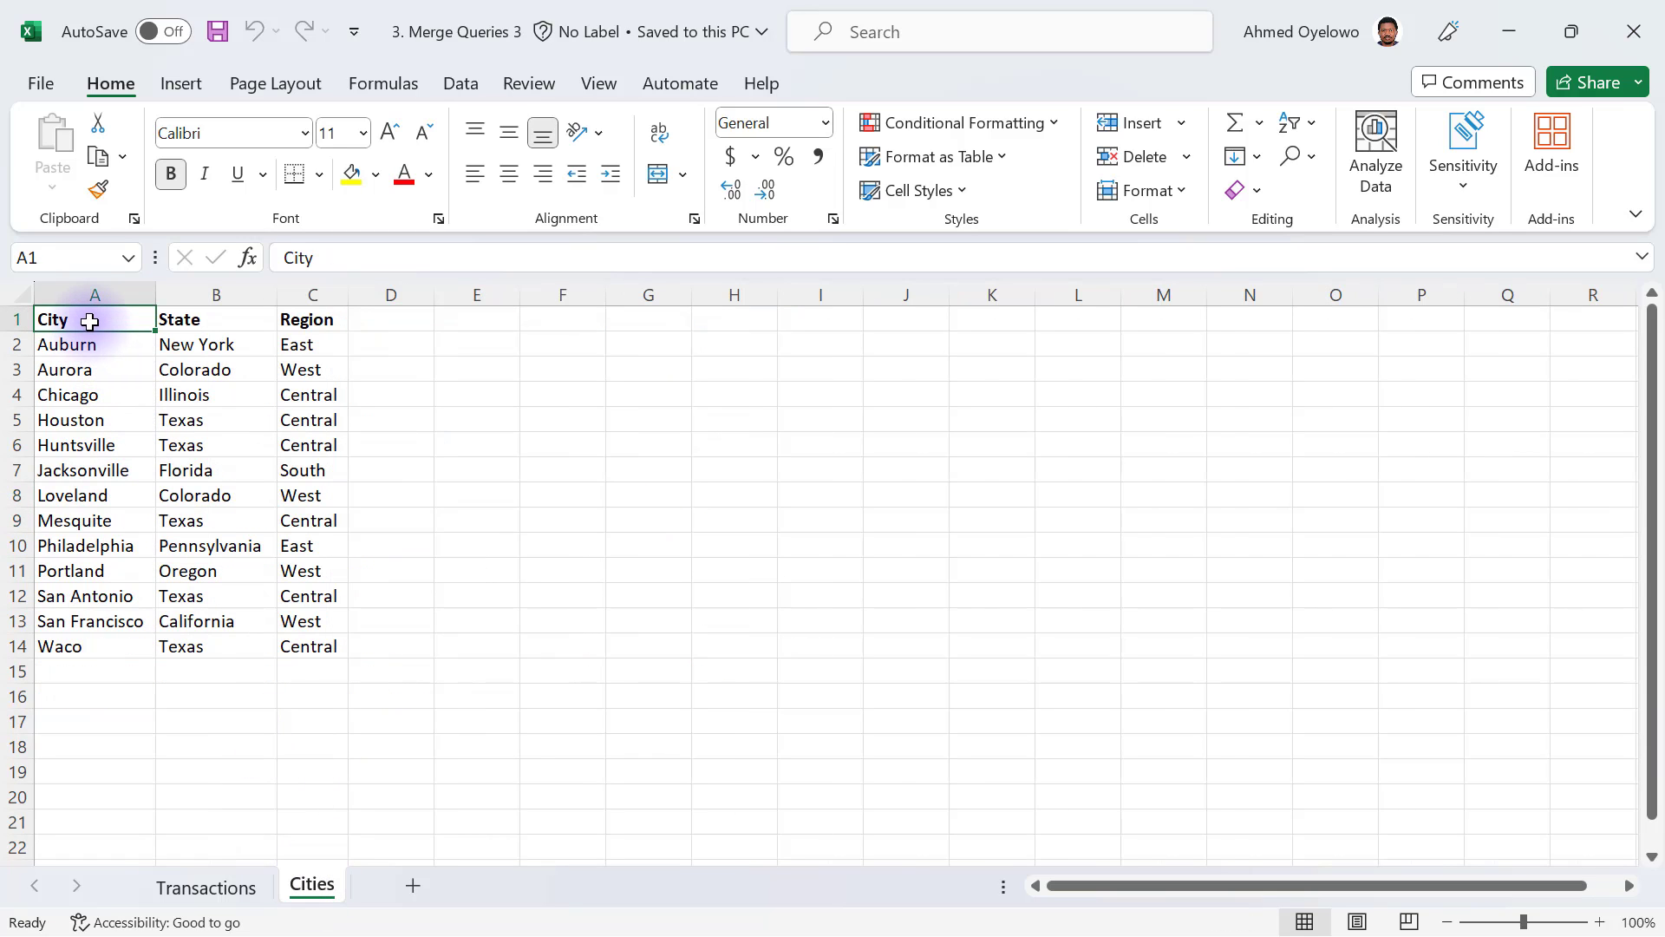
left_click_drag(90, 320, 89, 642)
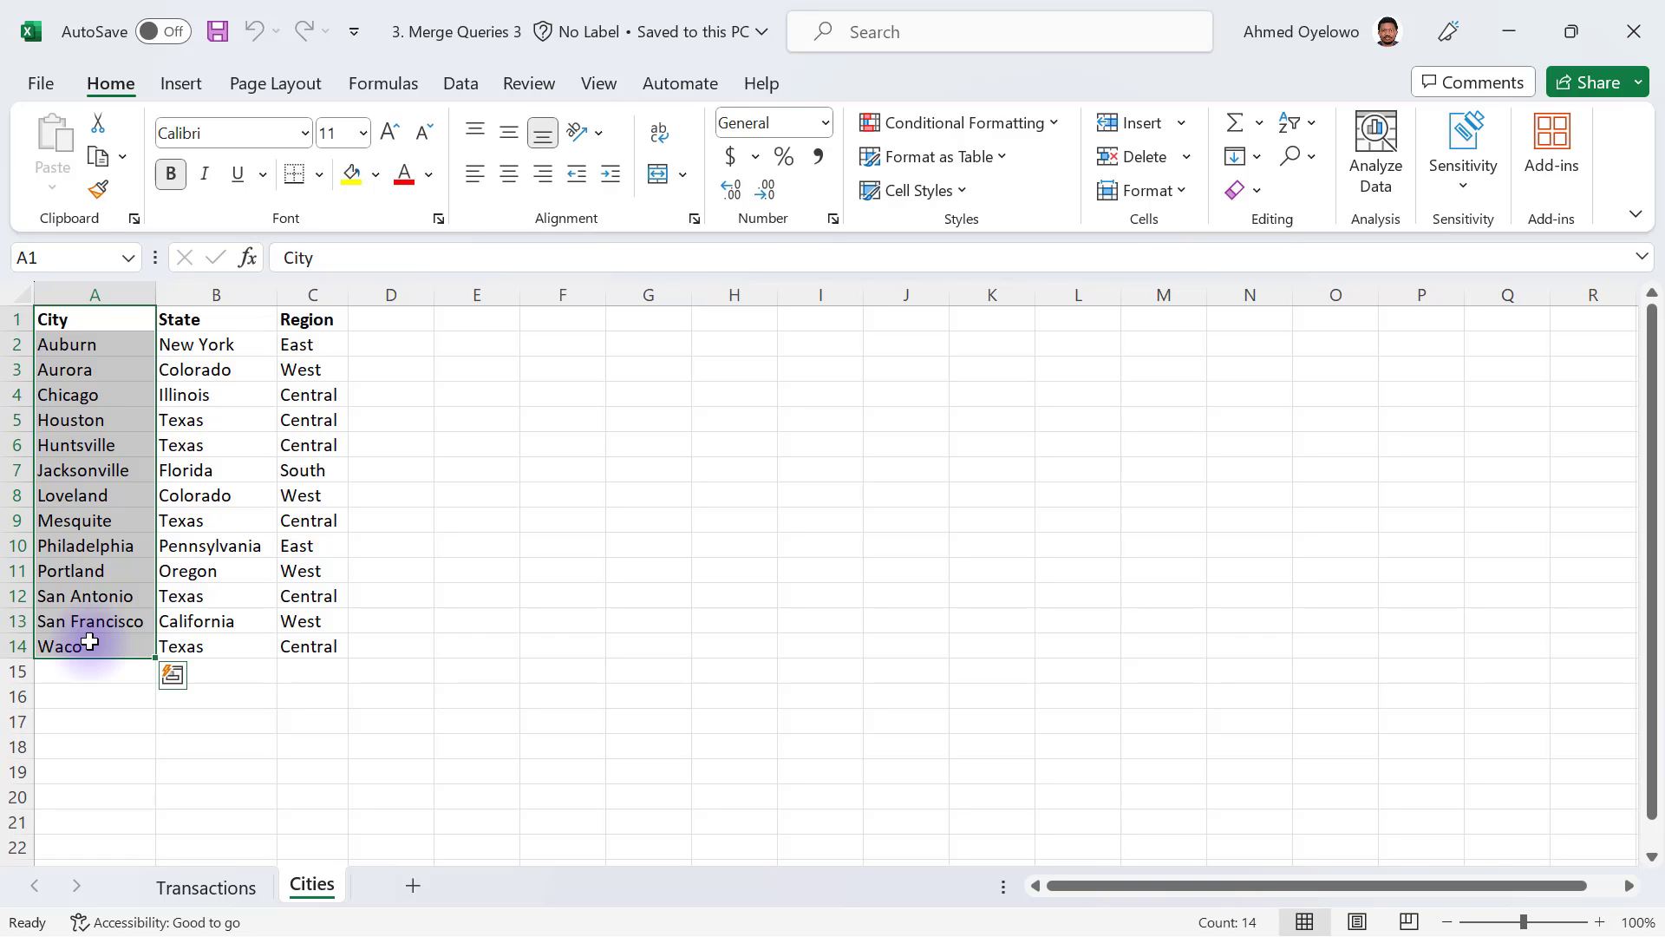
left_click(89, 425)
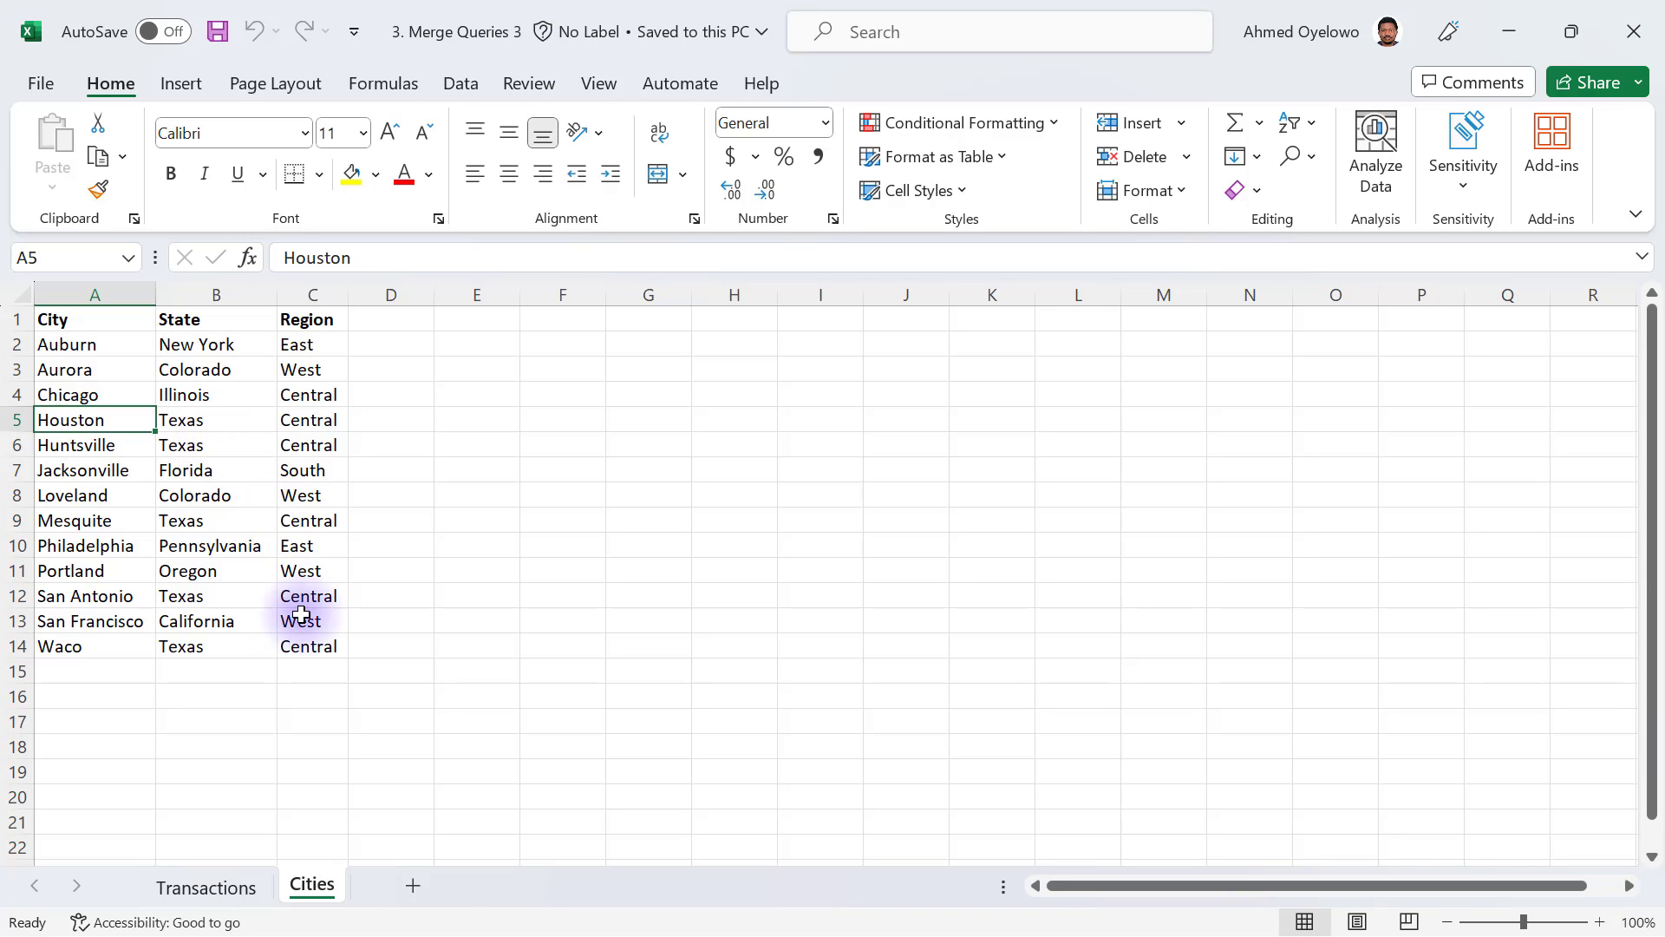
left_click(206, 883)
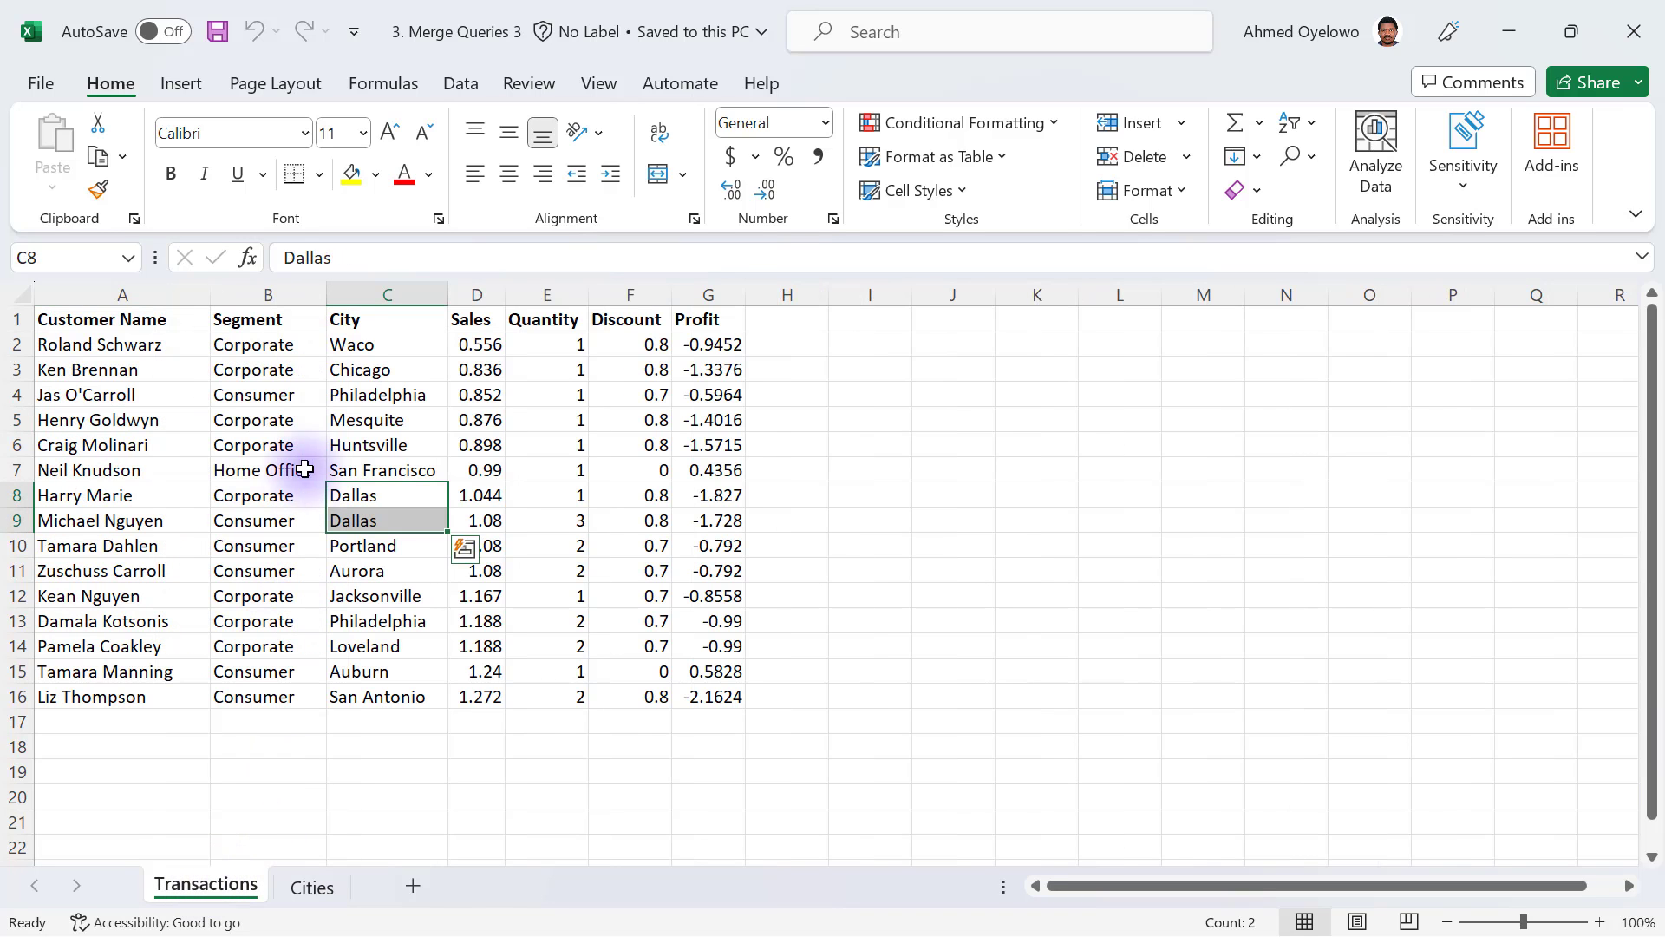
left_click_drag(386, 349, 376, 694)
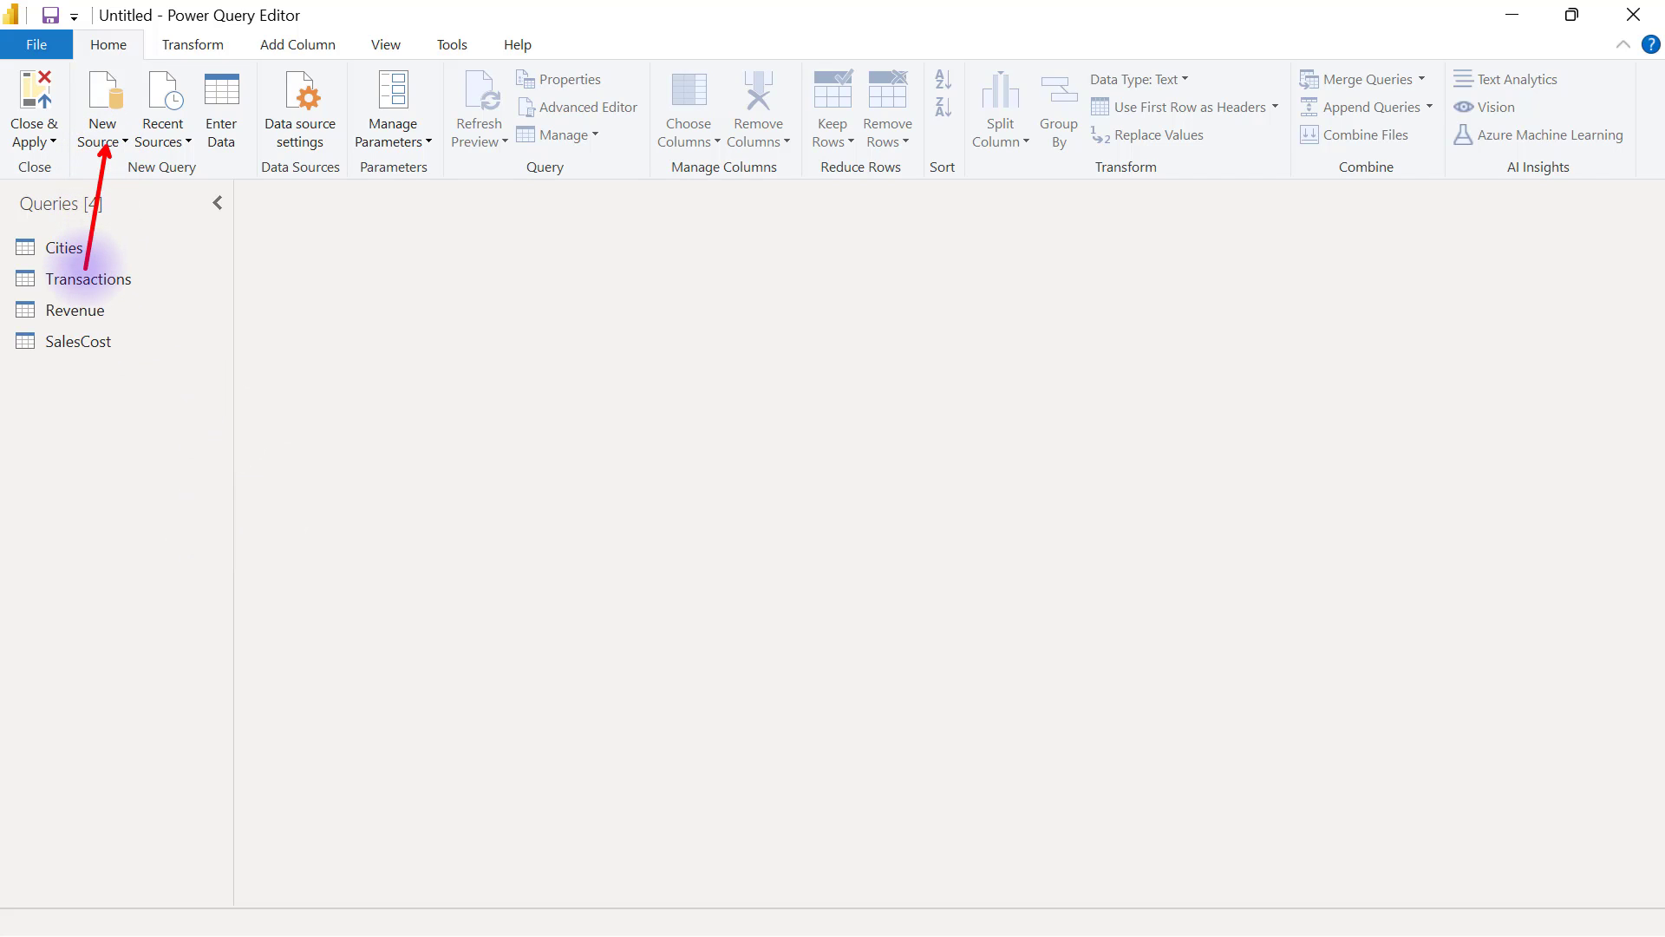
Step: In Power Query Editor, import the Cities and Transactions sheets from the Excel workbook 3. Merge Queries 3
left_click(116, 142)
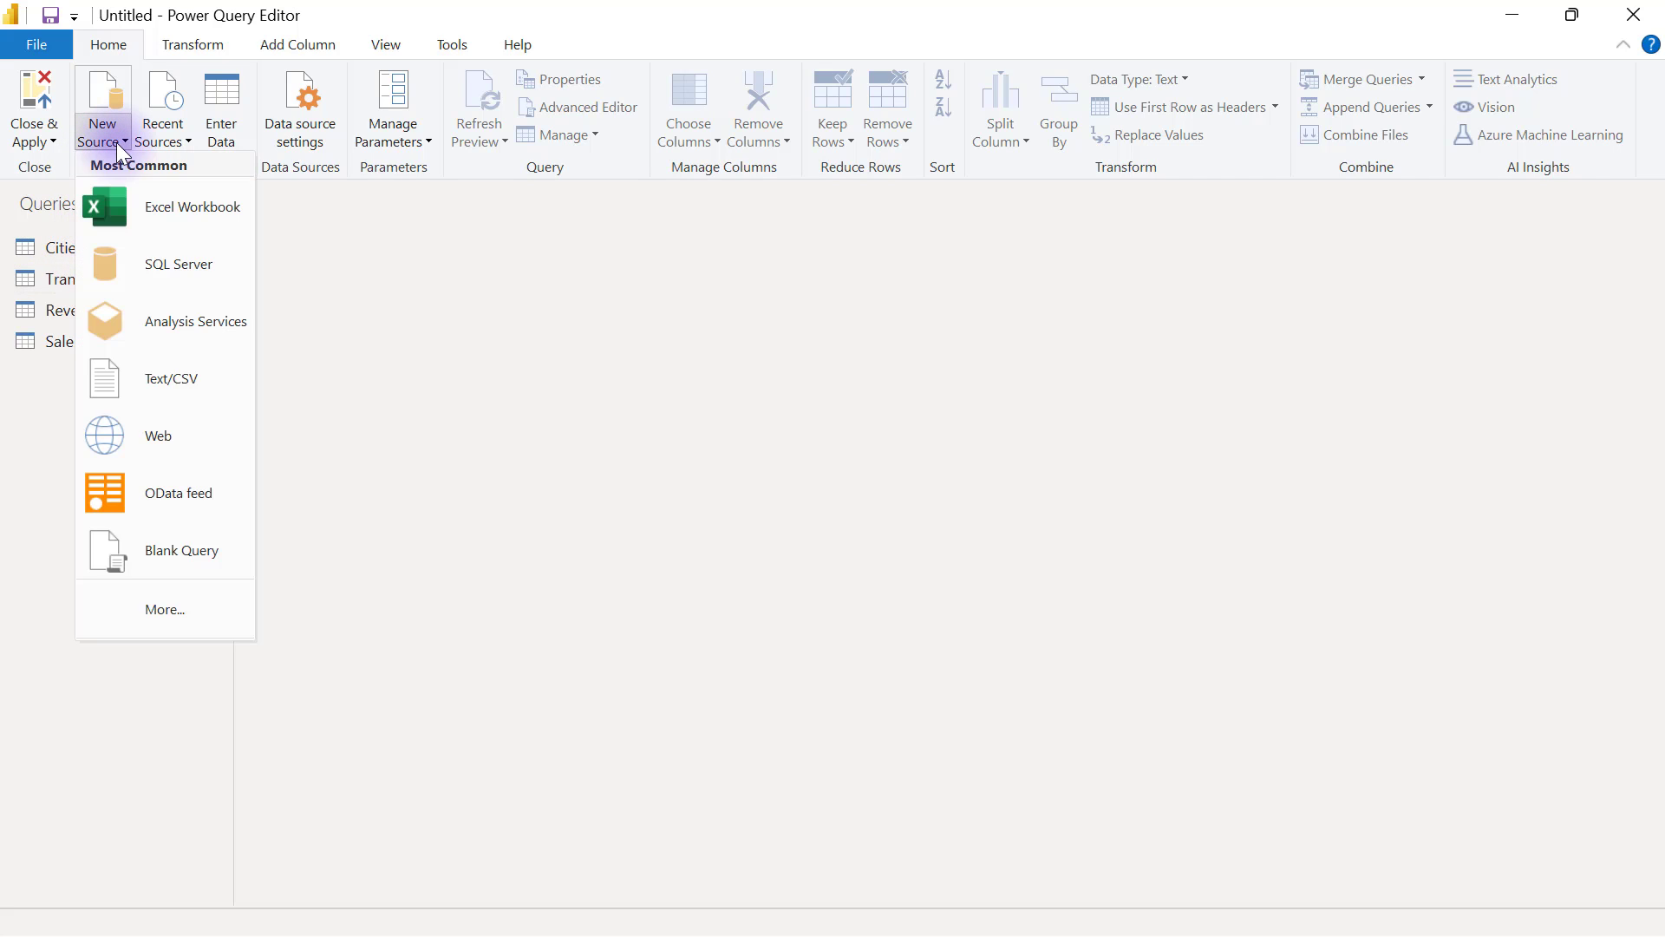
left_click(179, 218)
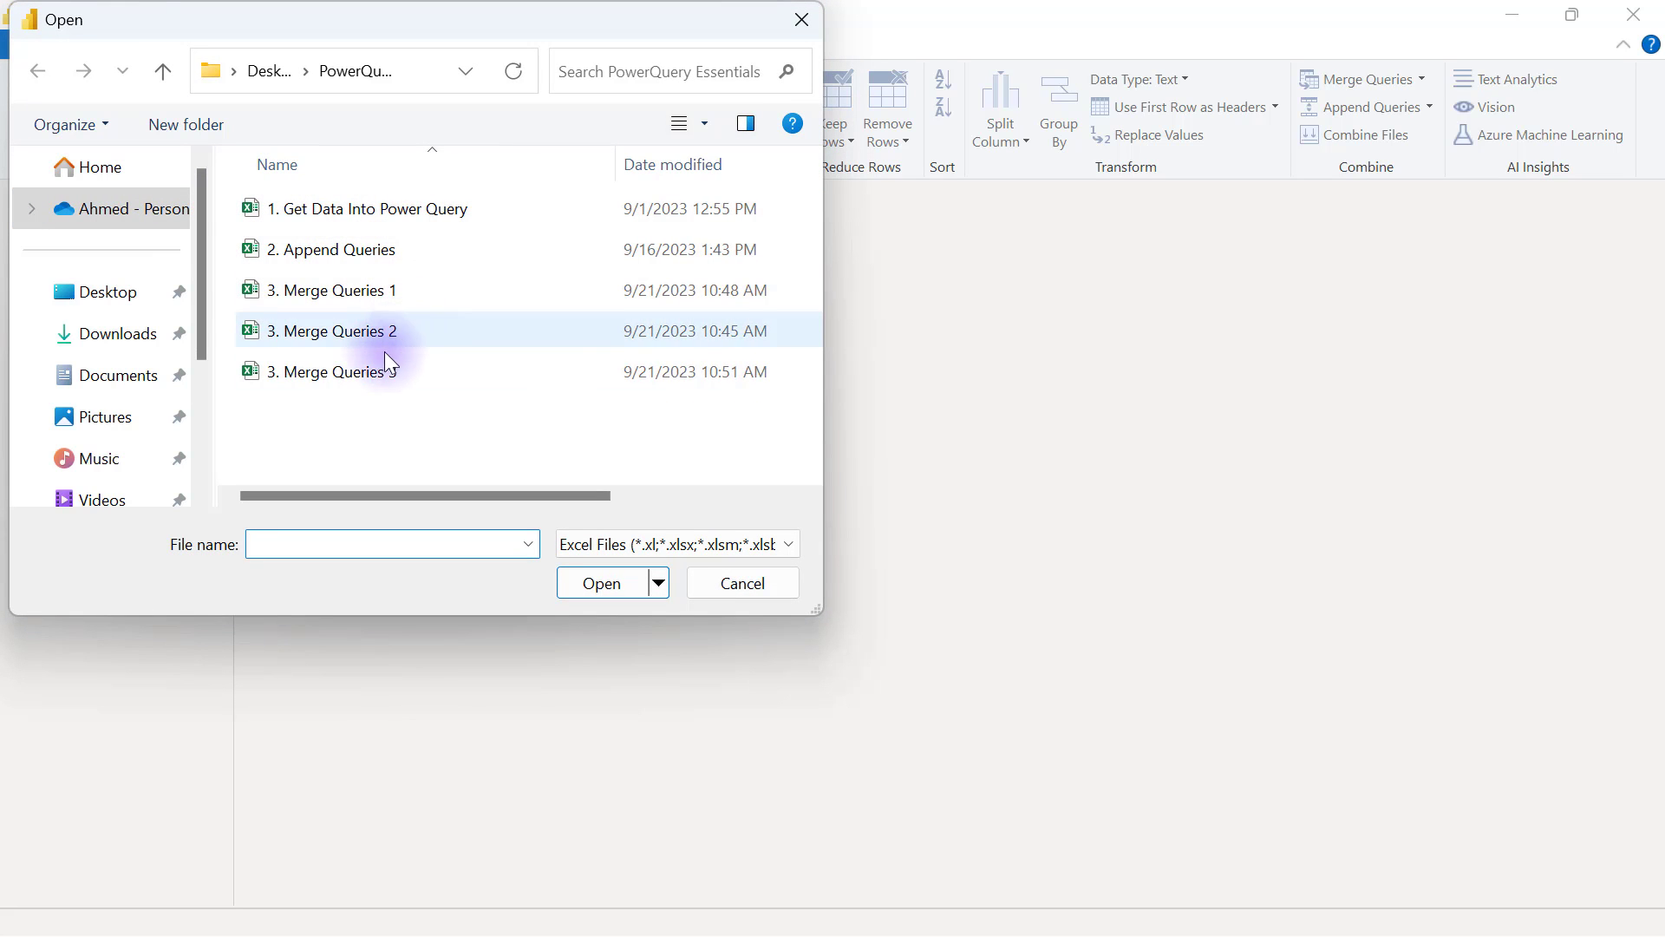
left_click(314, 371)
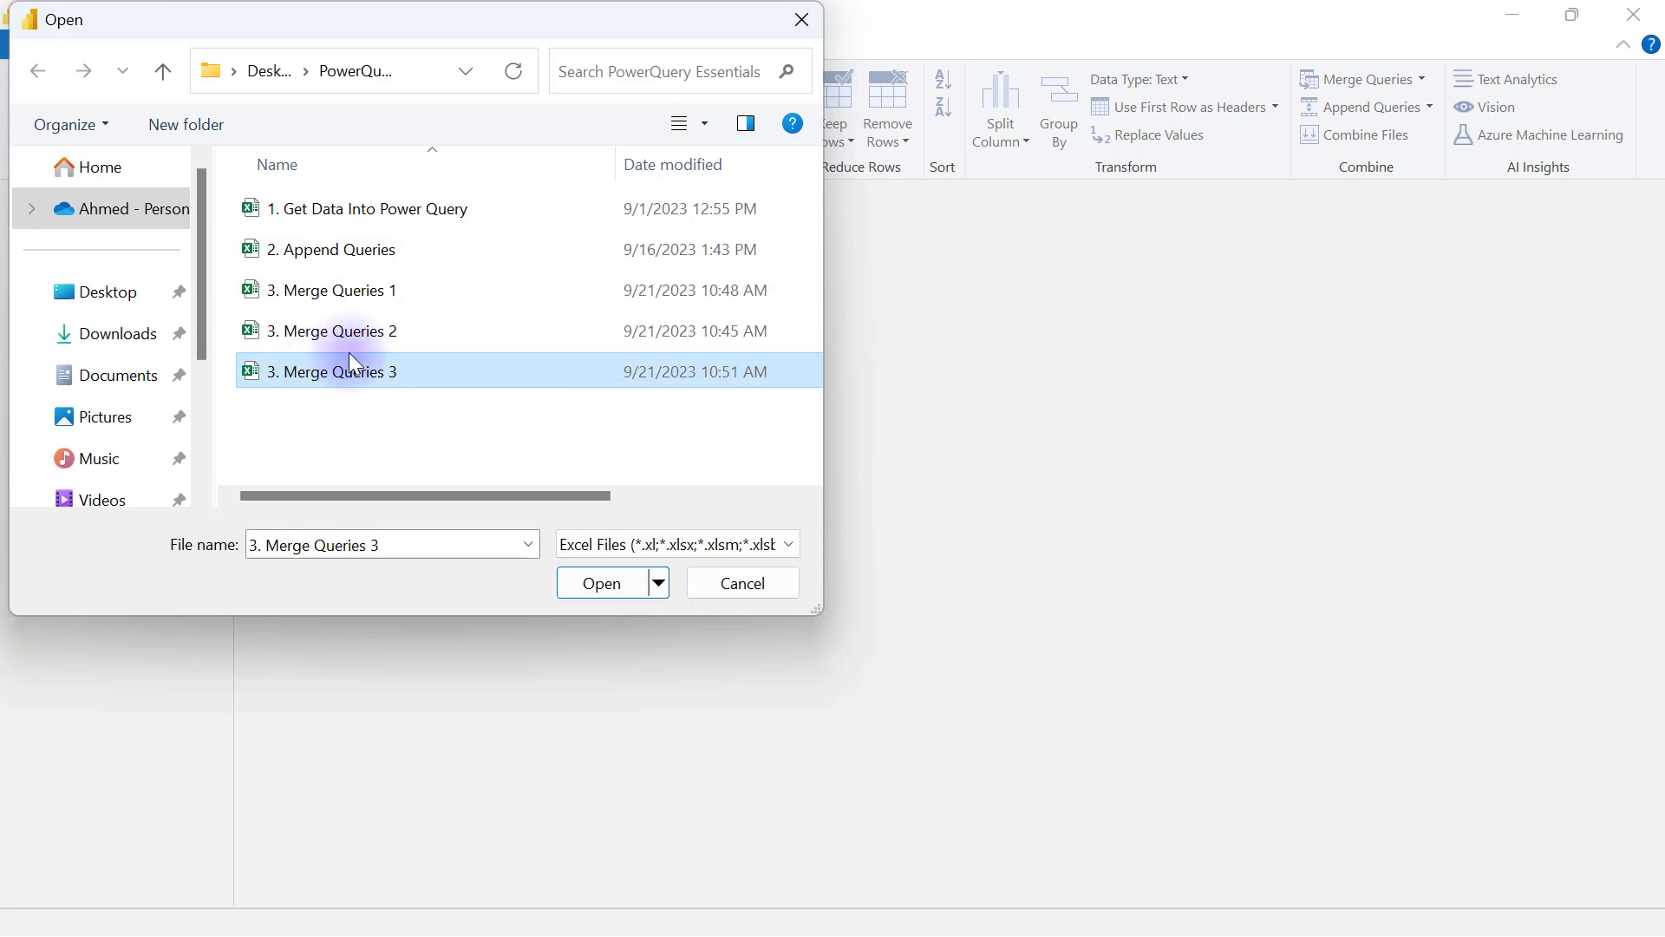
left_click(595, 581)
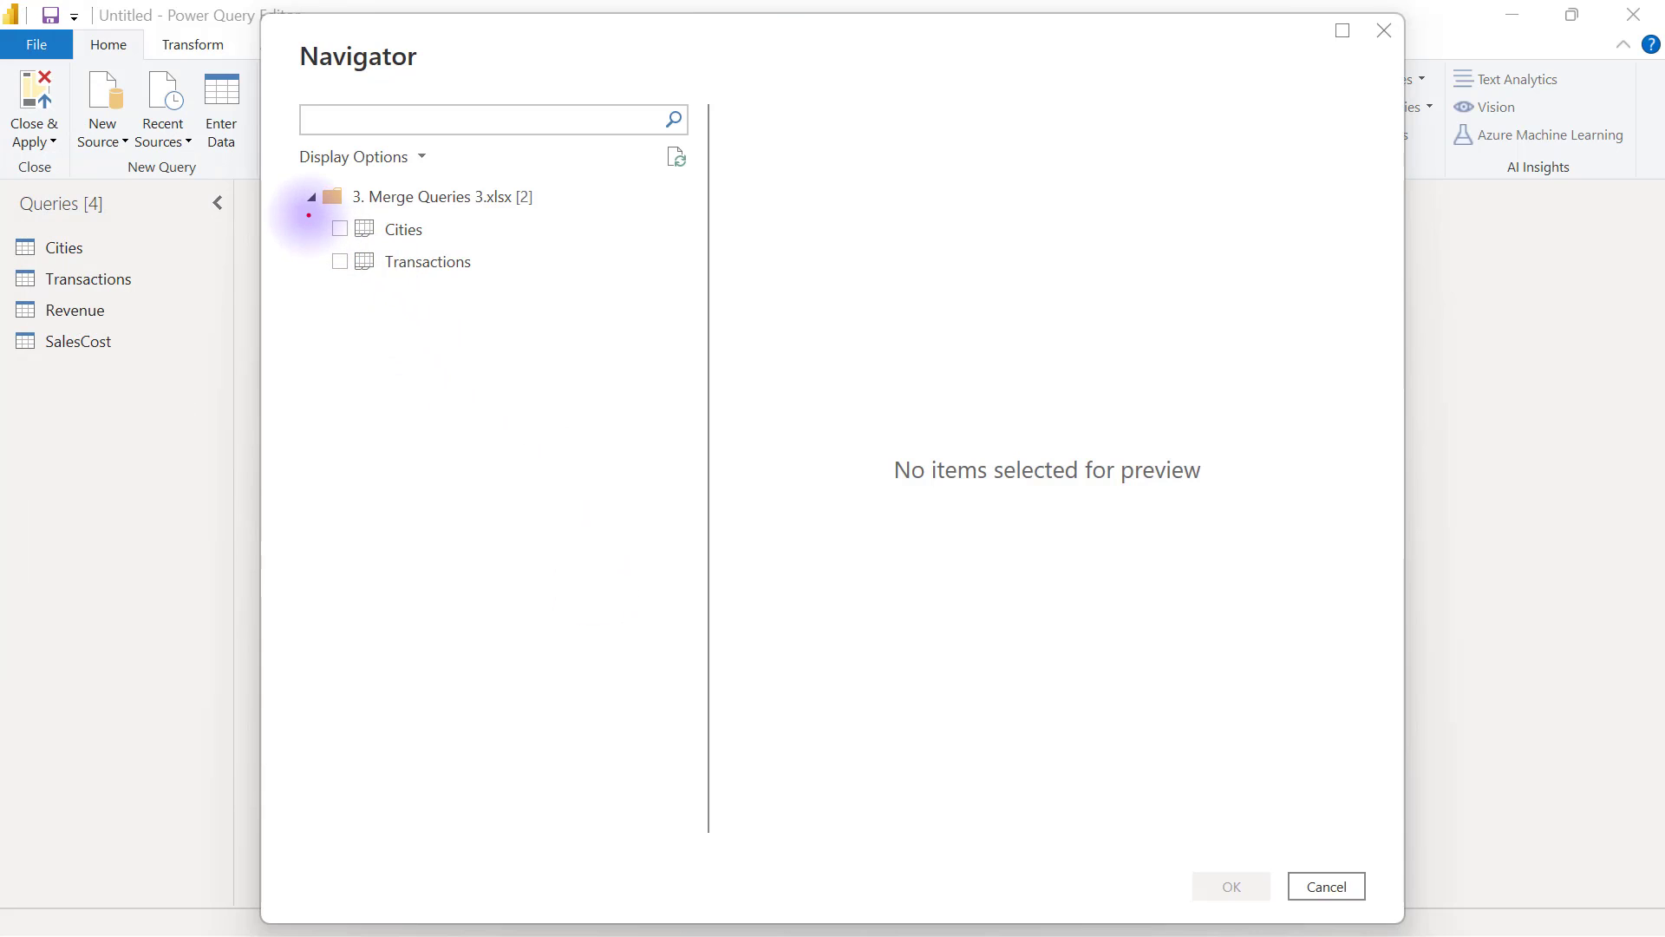
left_click_drag(308, 215, 500, 281)
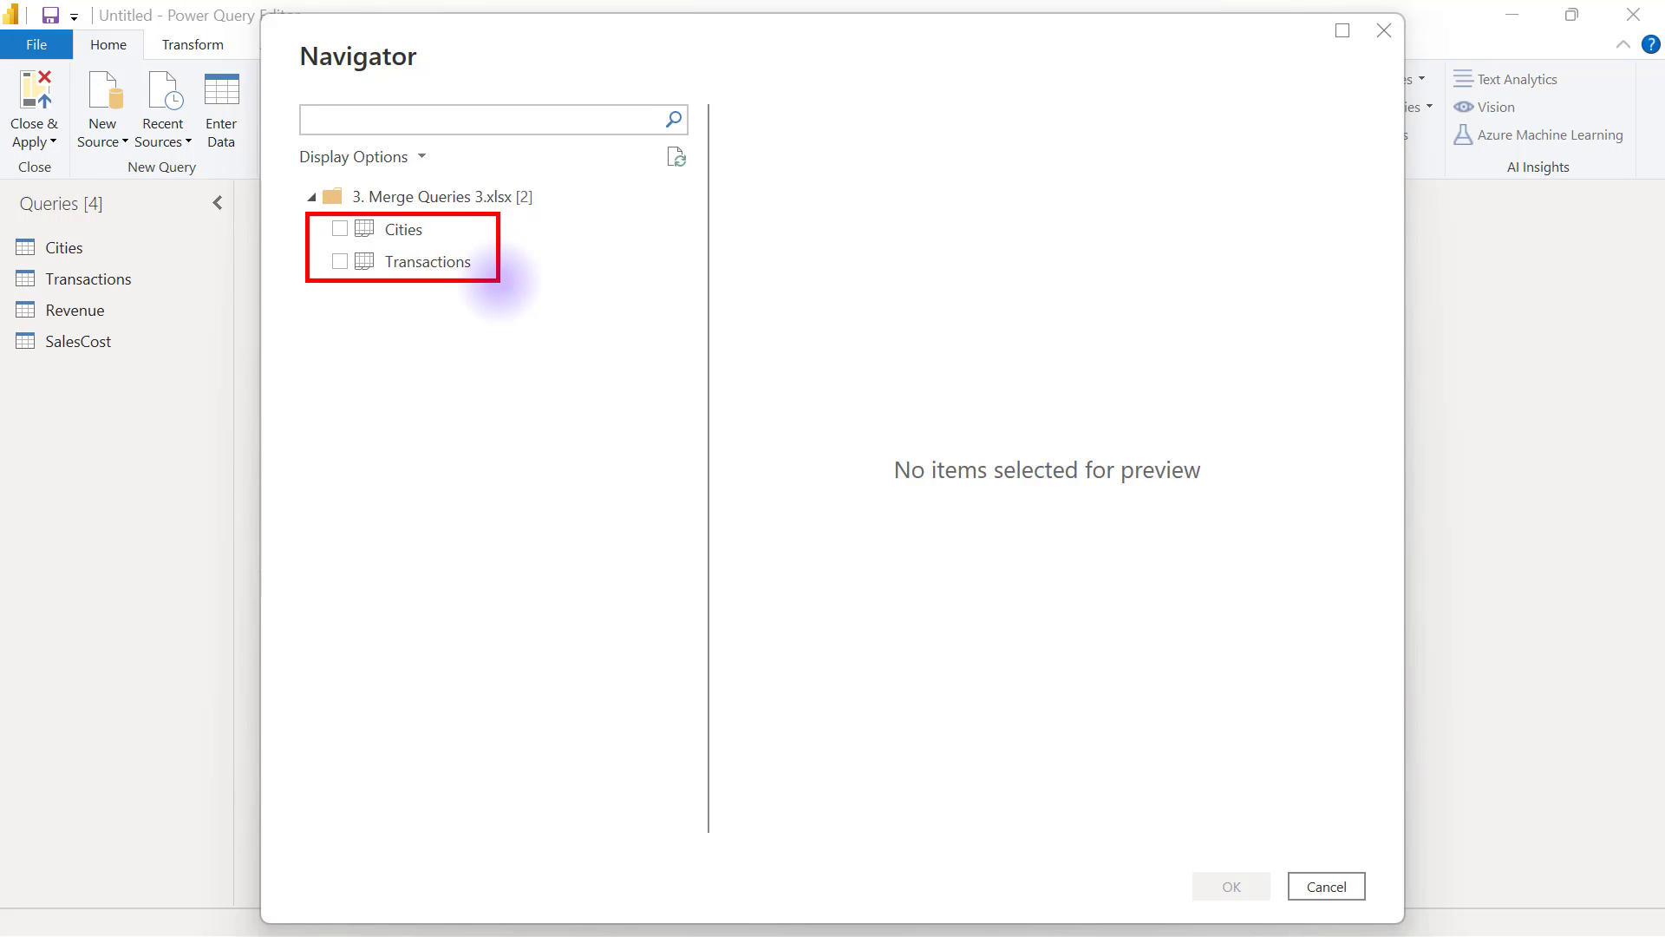
left_click_drag(8, 227, 184, 300)
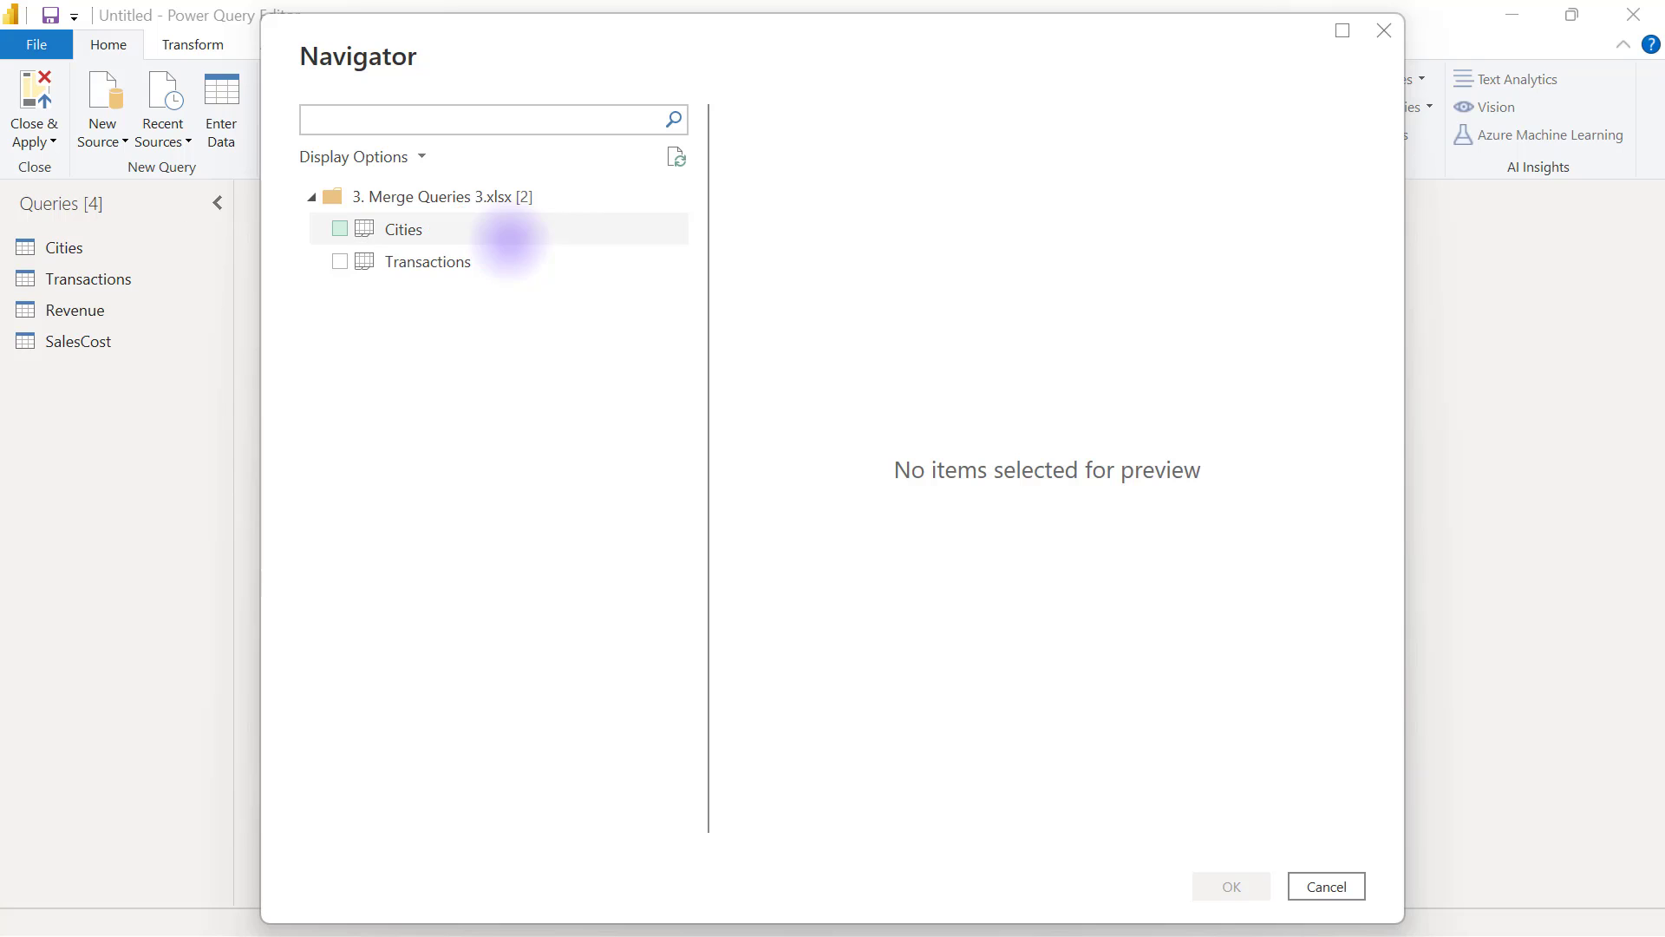
left_click(340, 229)
left_click(340, 262)
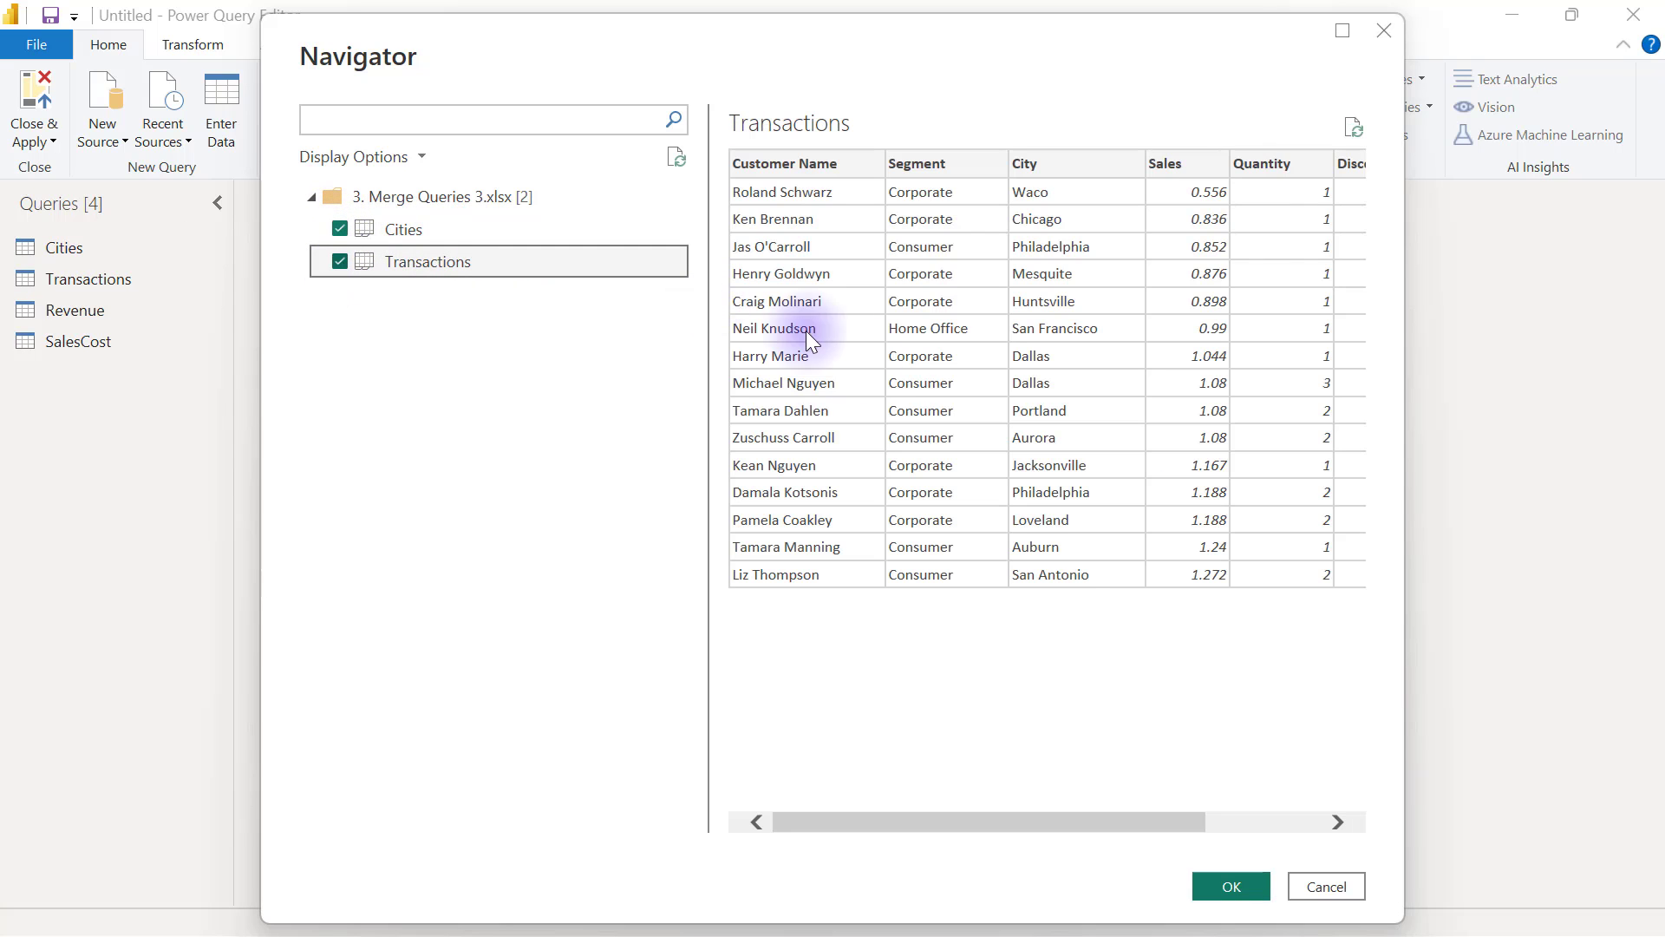
left_click(1227, 885)
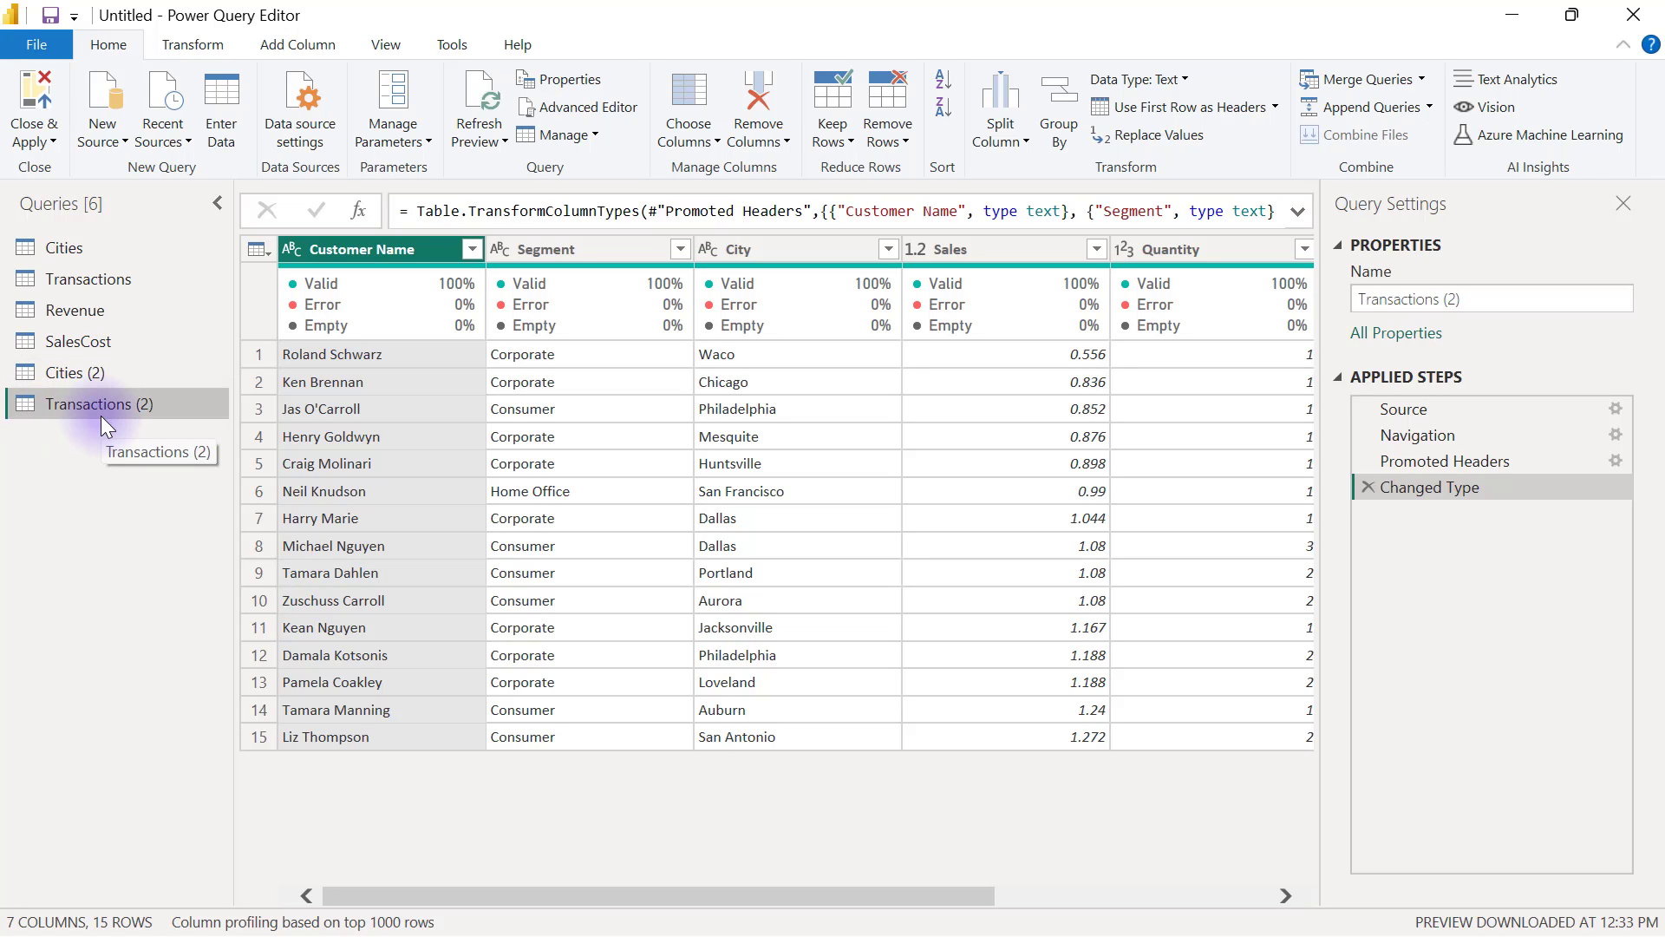
Step: Promote the first row of the Cities (2) query to column headers
left_click(83, 372)
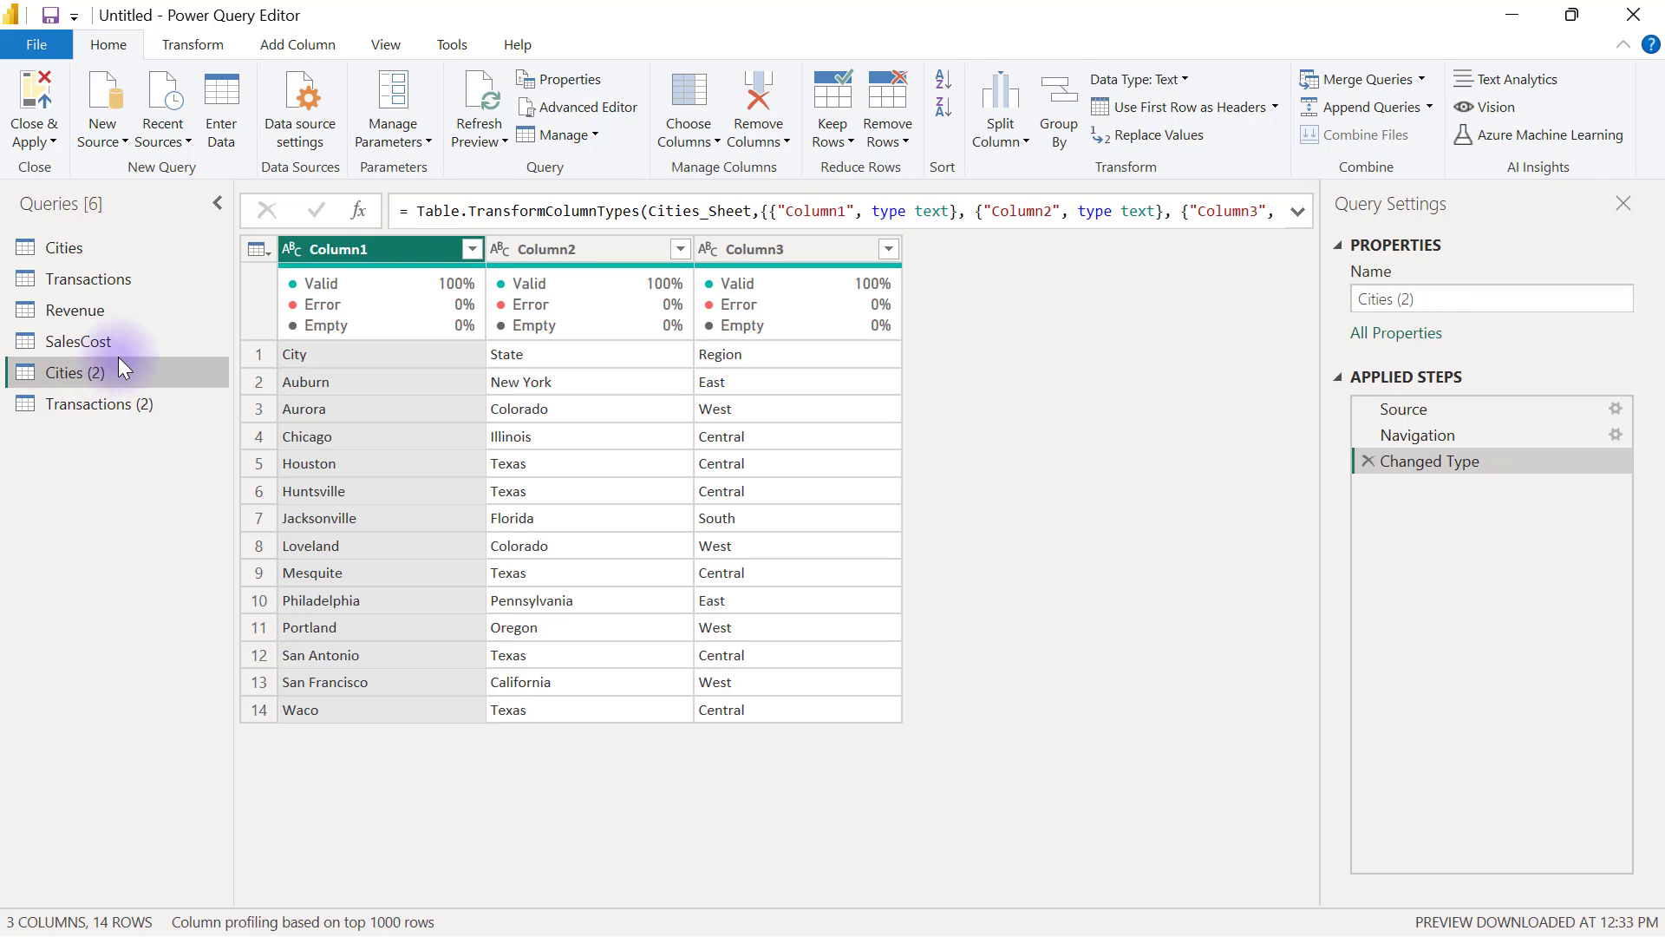
left_click(250, 355)
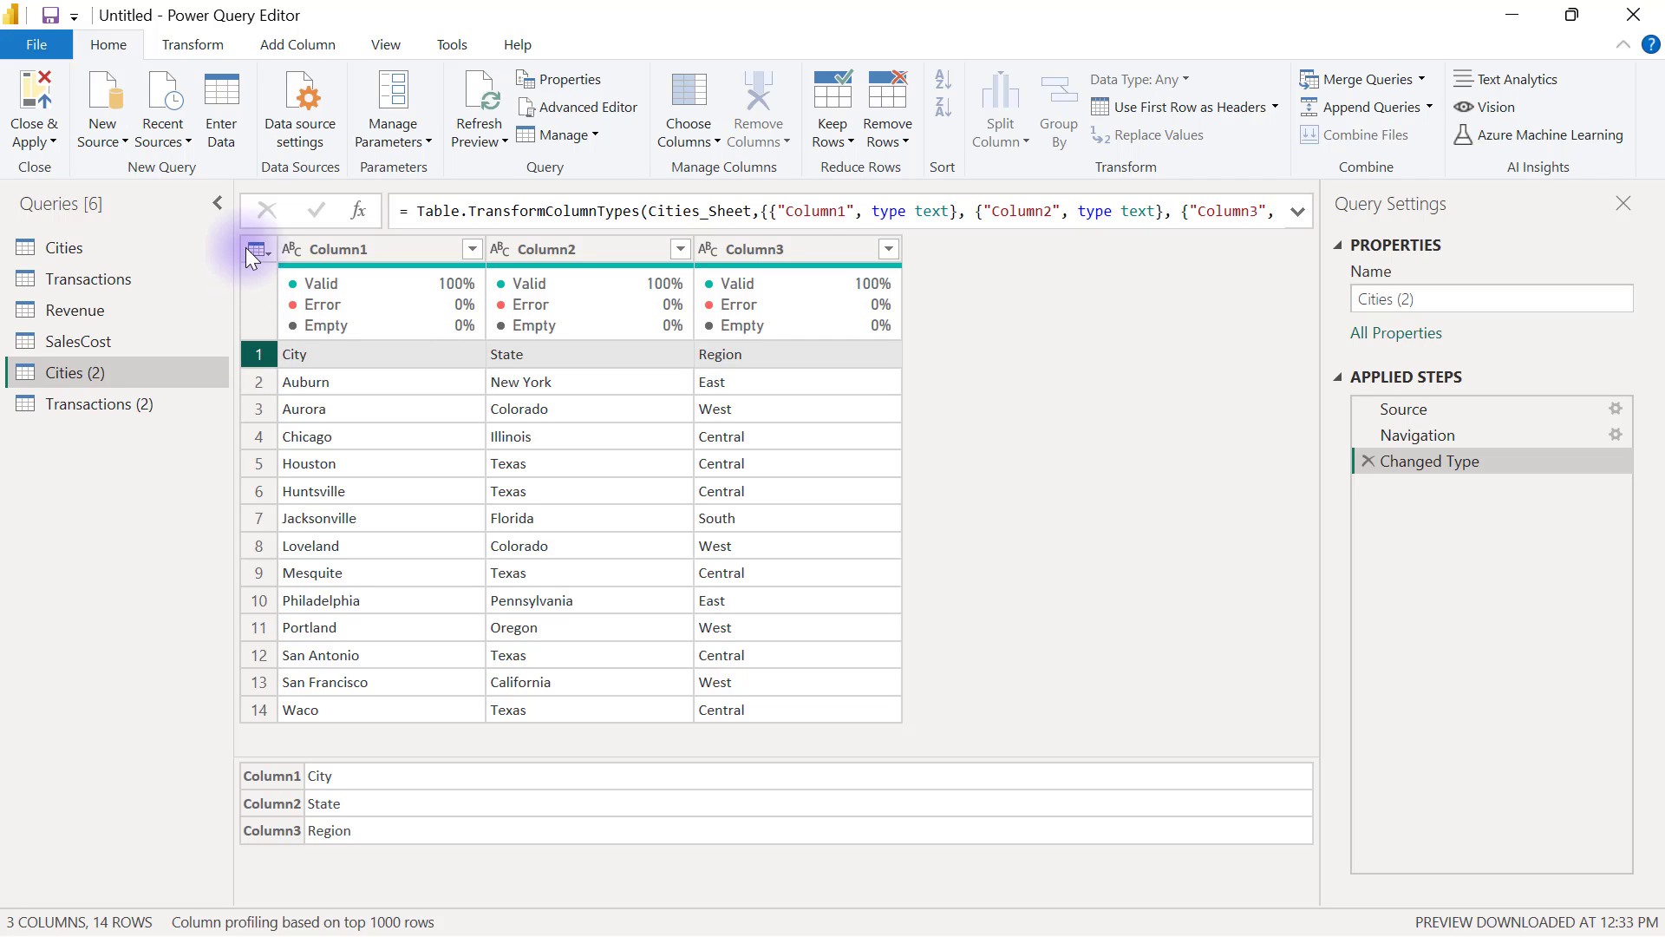
left_click(187, 46)
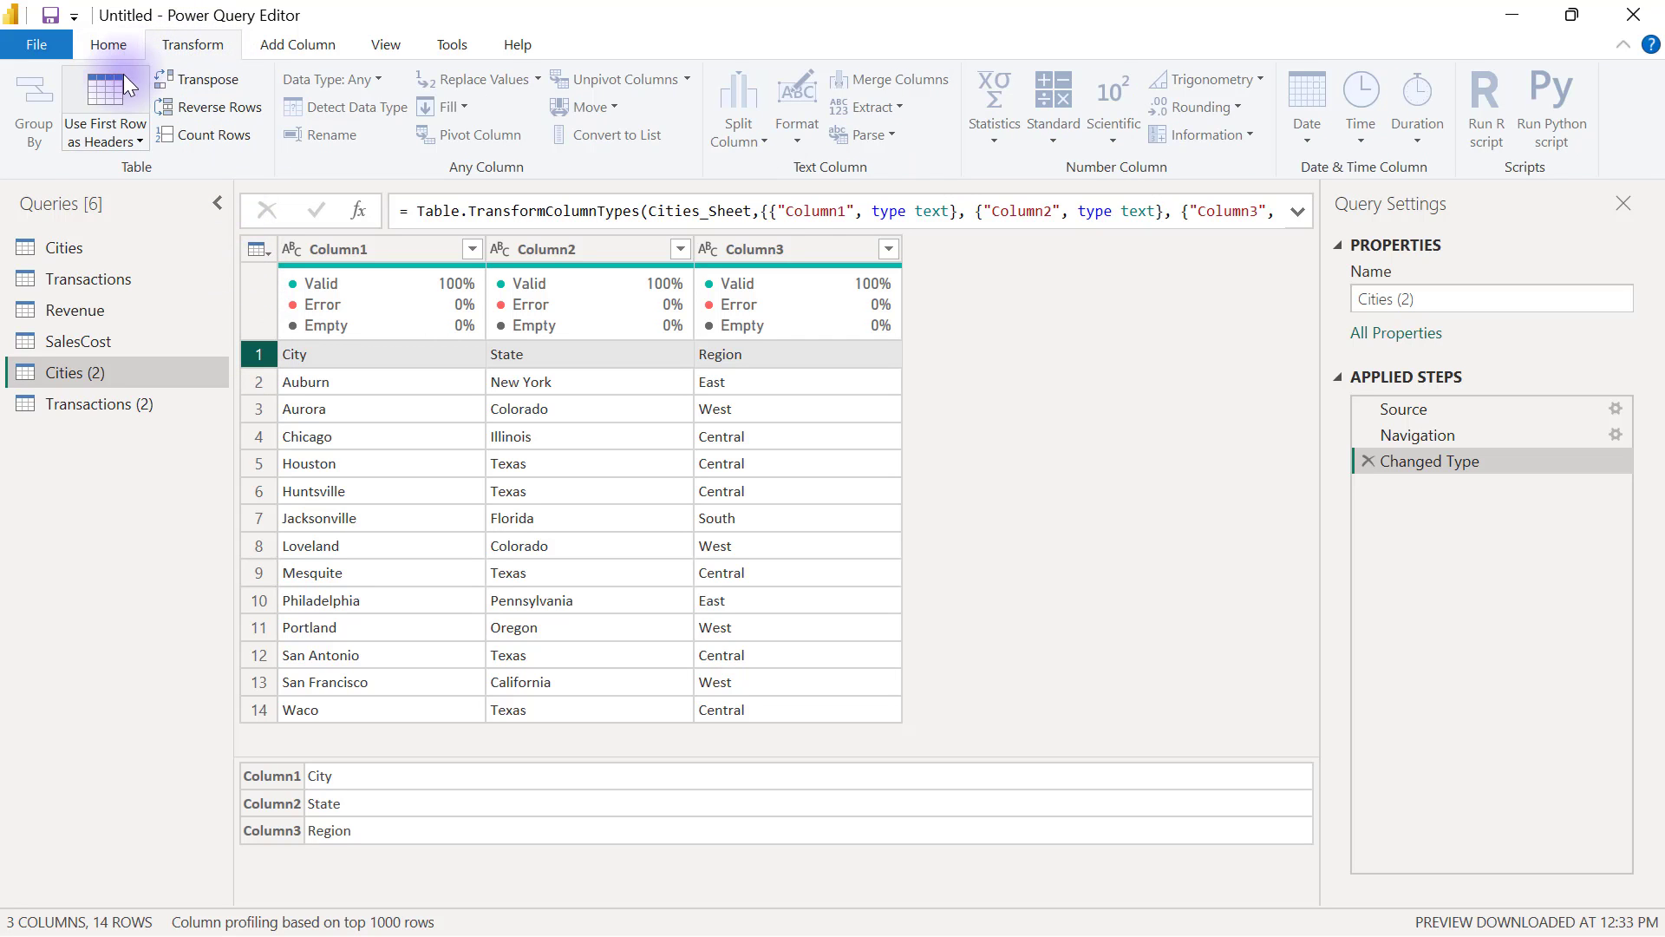
left_click(101, 87)
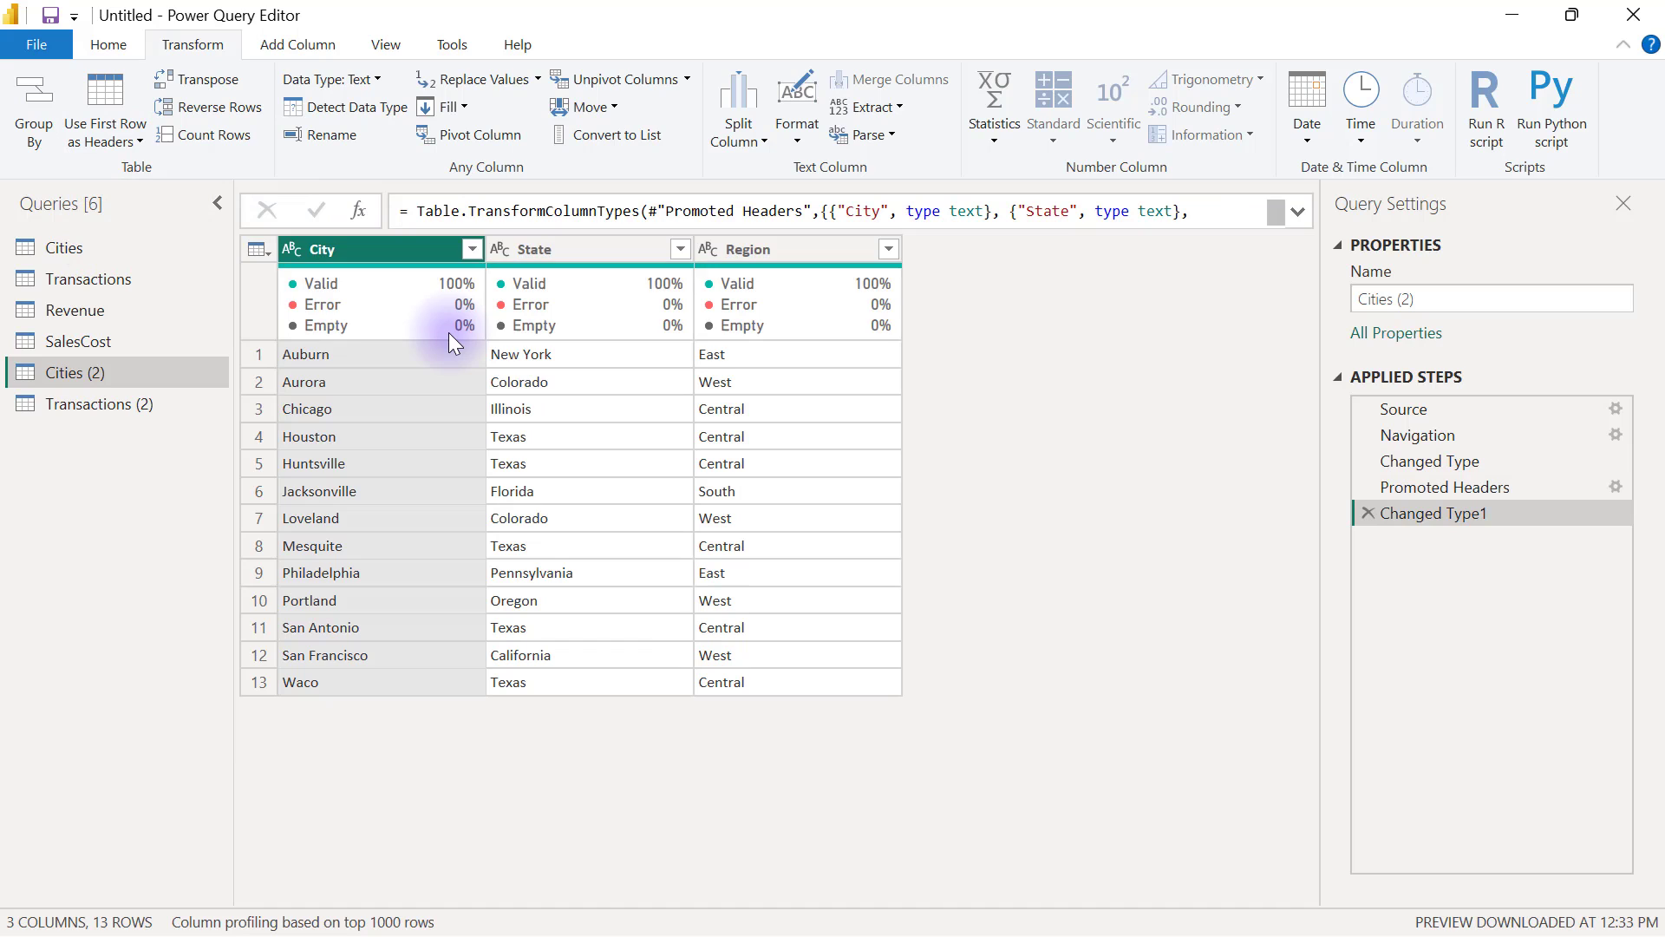
mouse_move(450, 331)
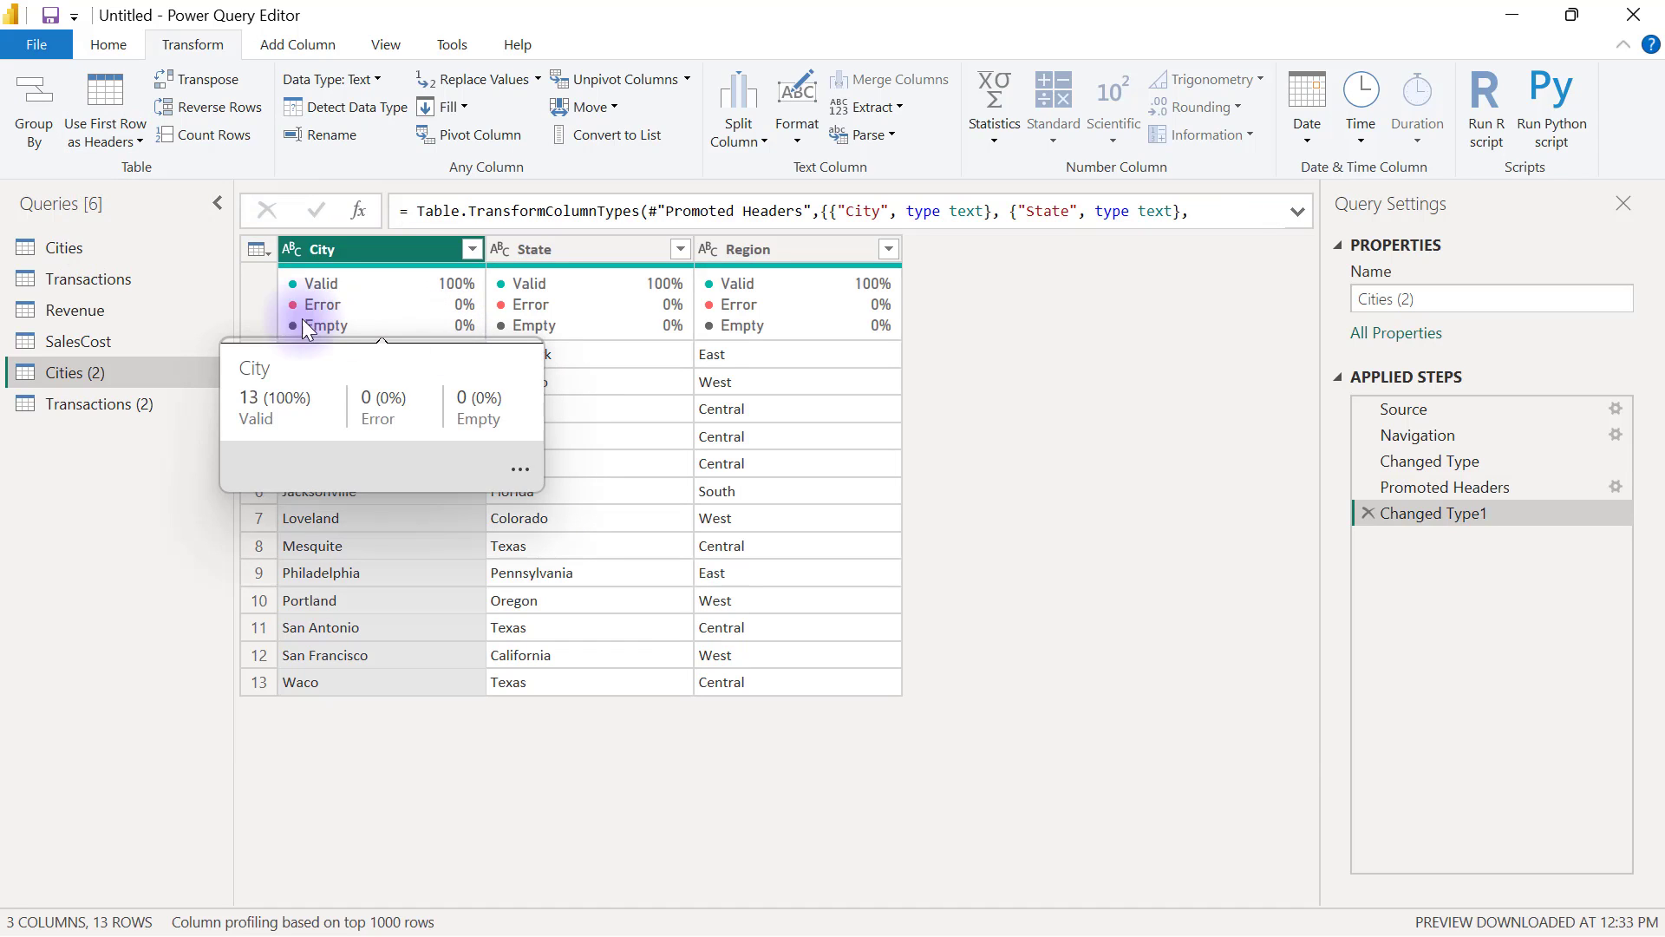
Step: Merge Cities (2) into the Transactions (2) query, matching on the City columns with a Left Outer join
left_click(106, 410)
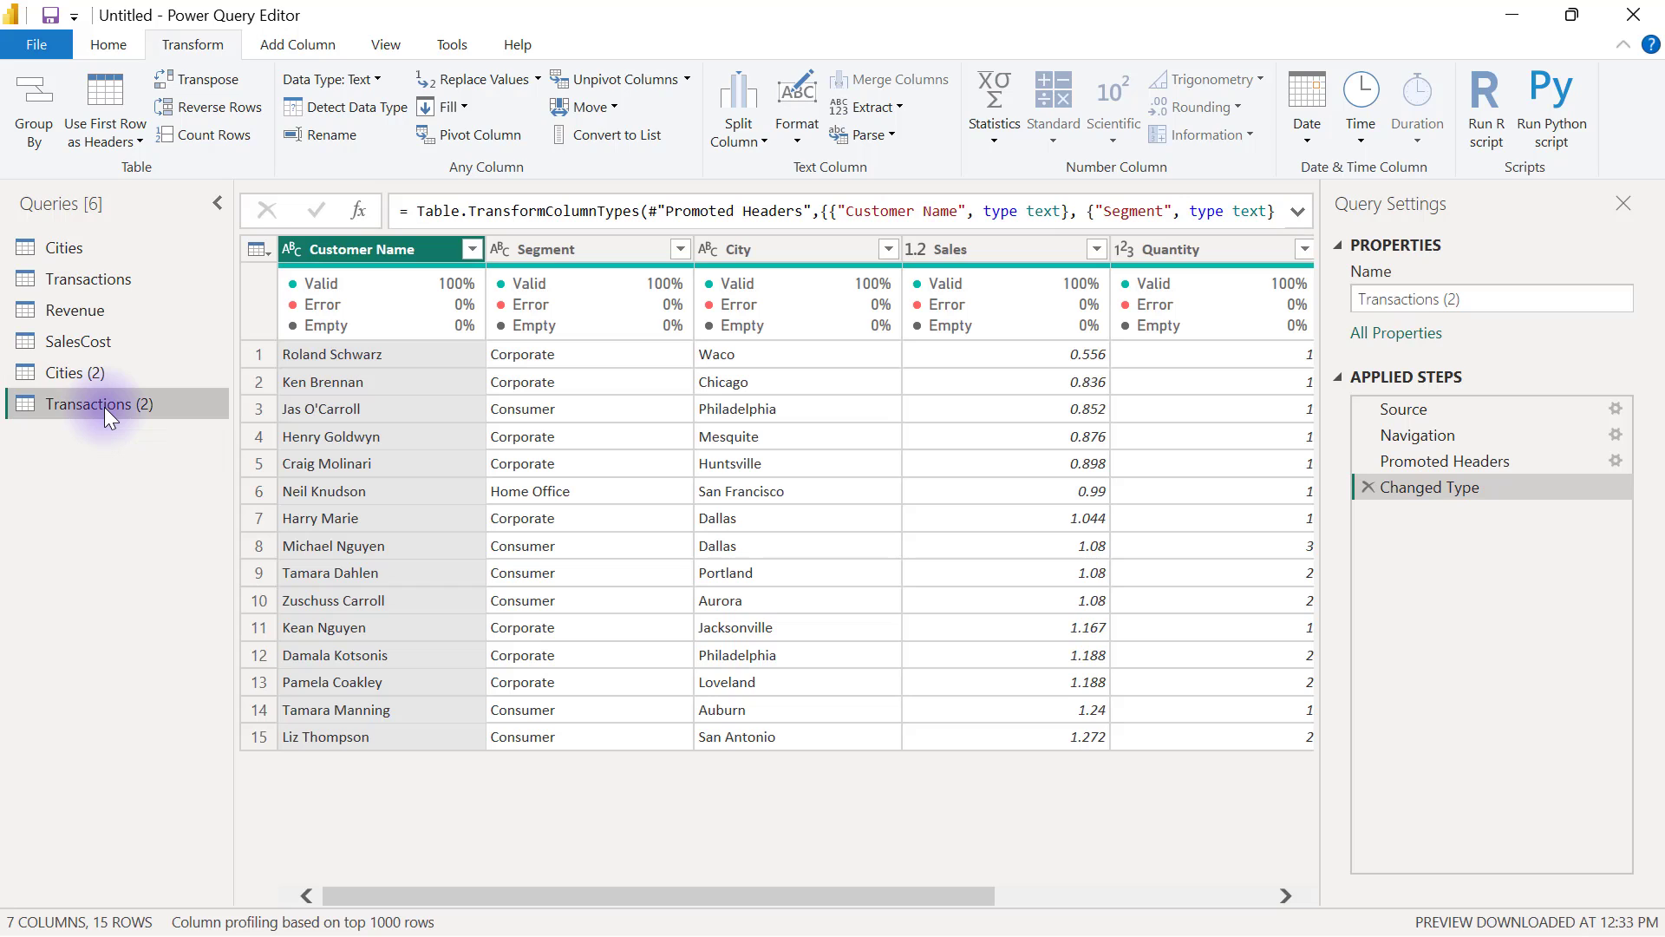
left_click(102, 43)
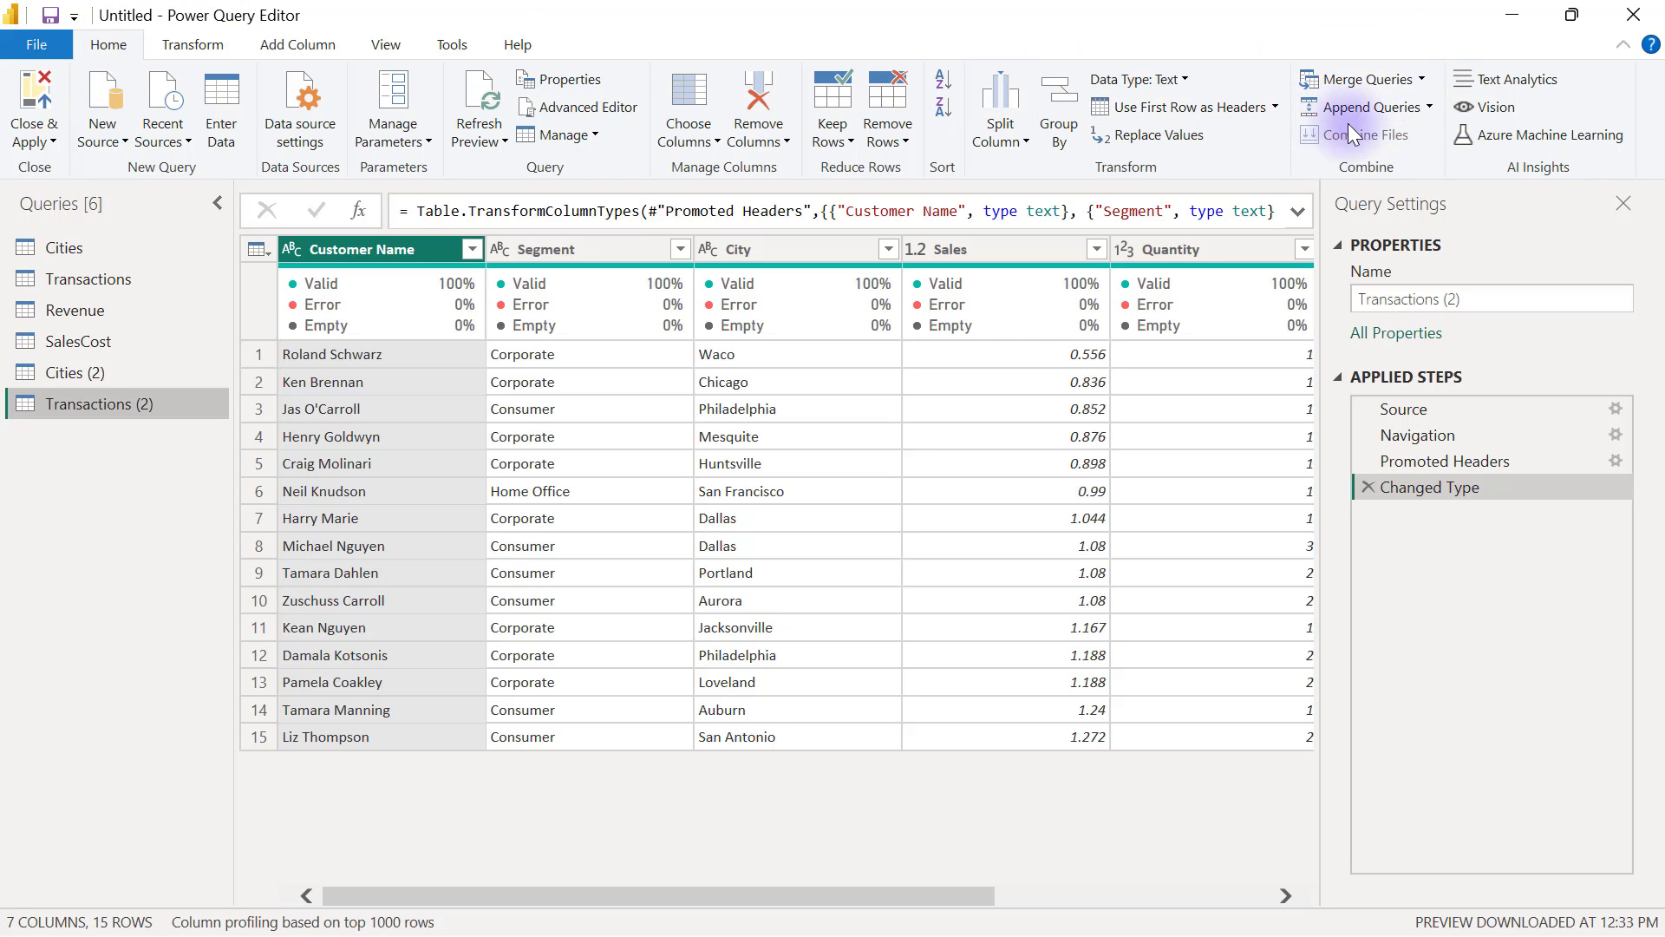
left_click(1421, 81)
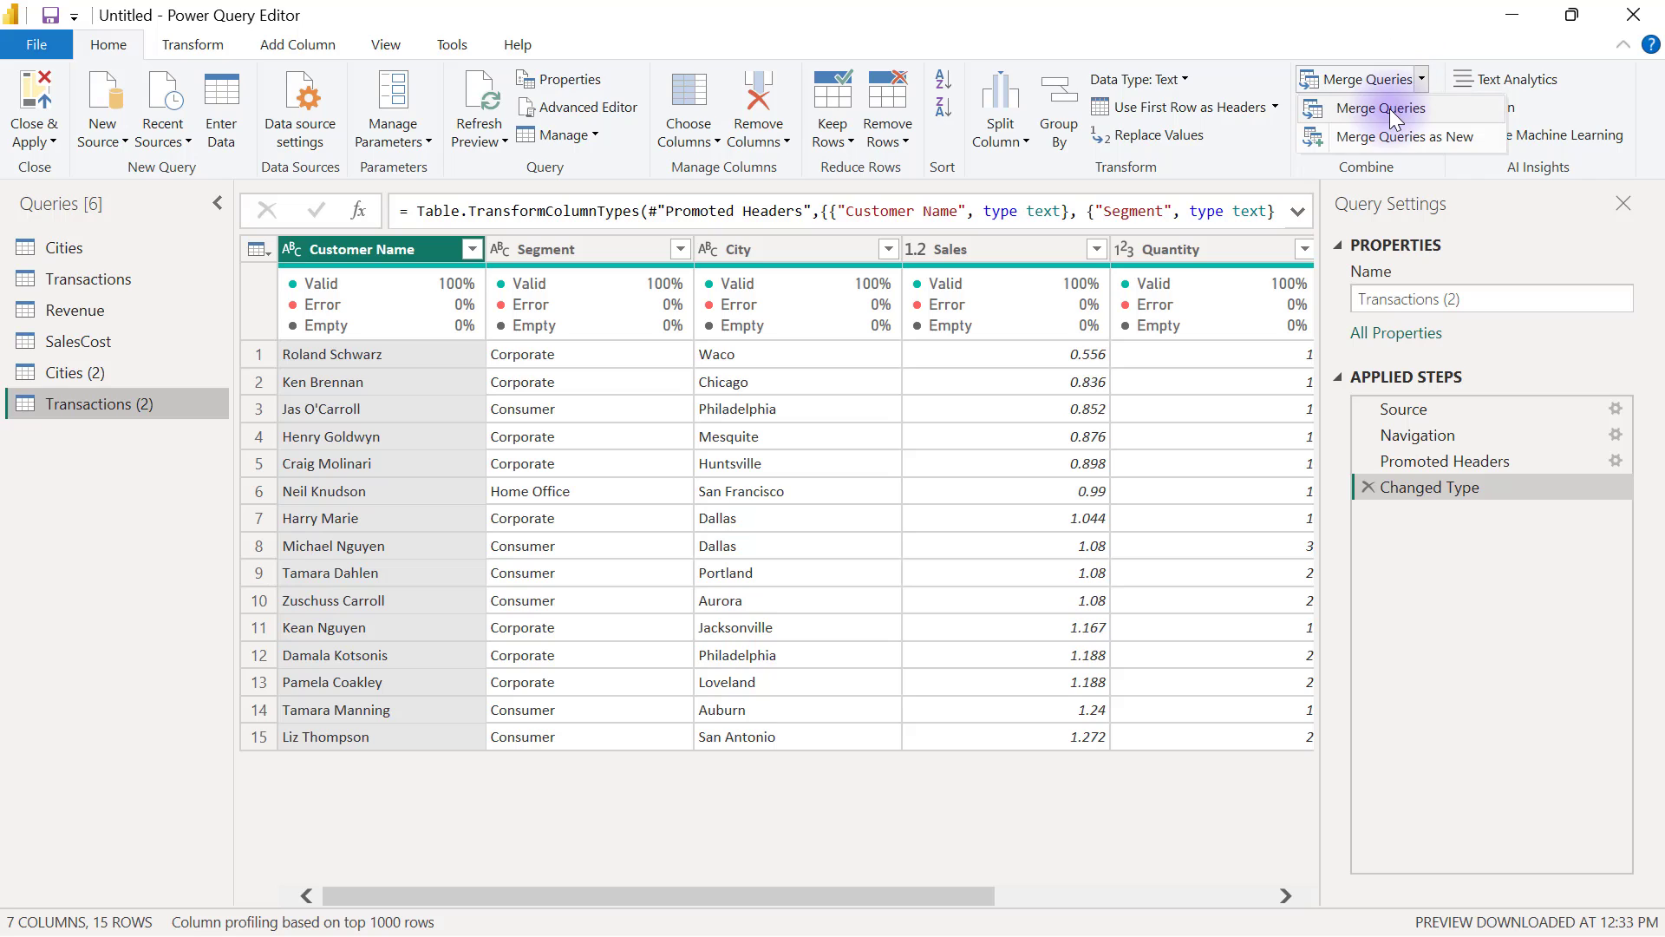
left_click(1462, 107)
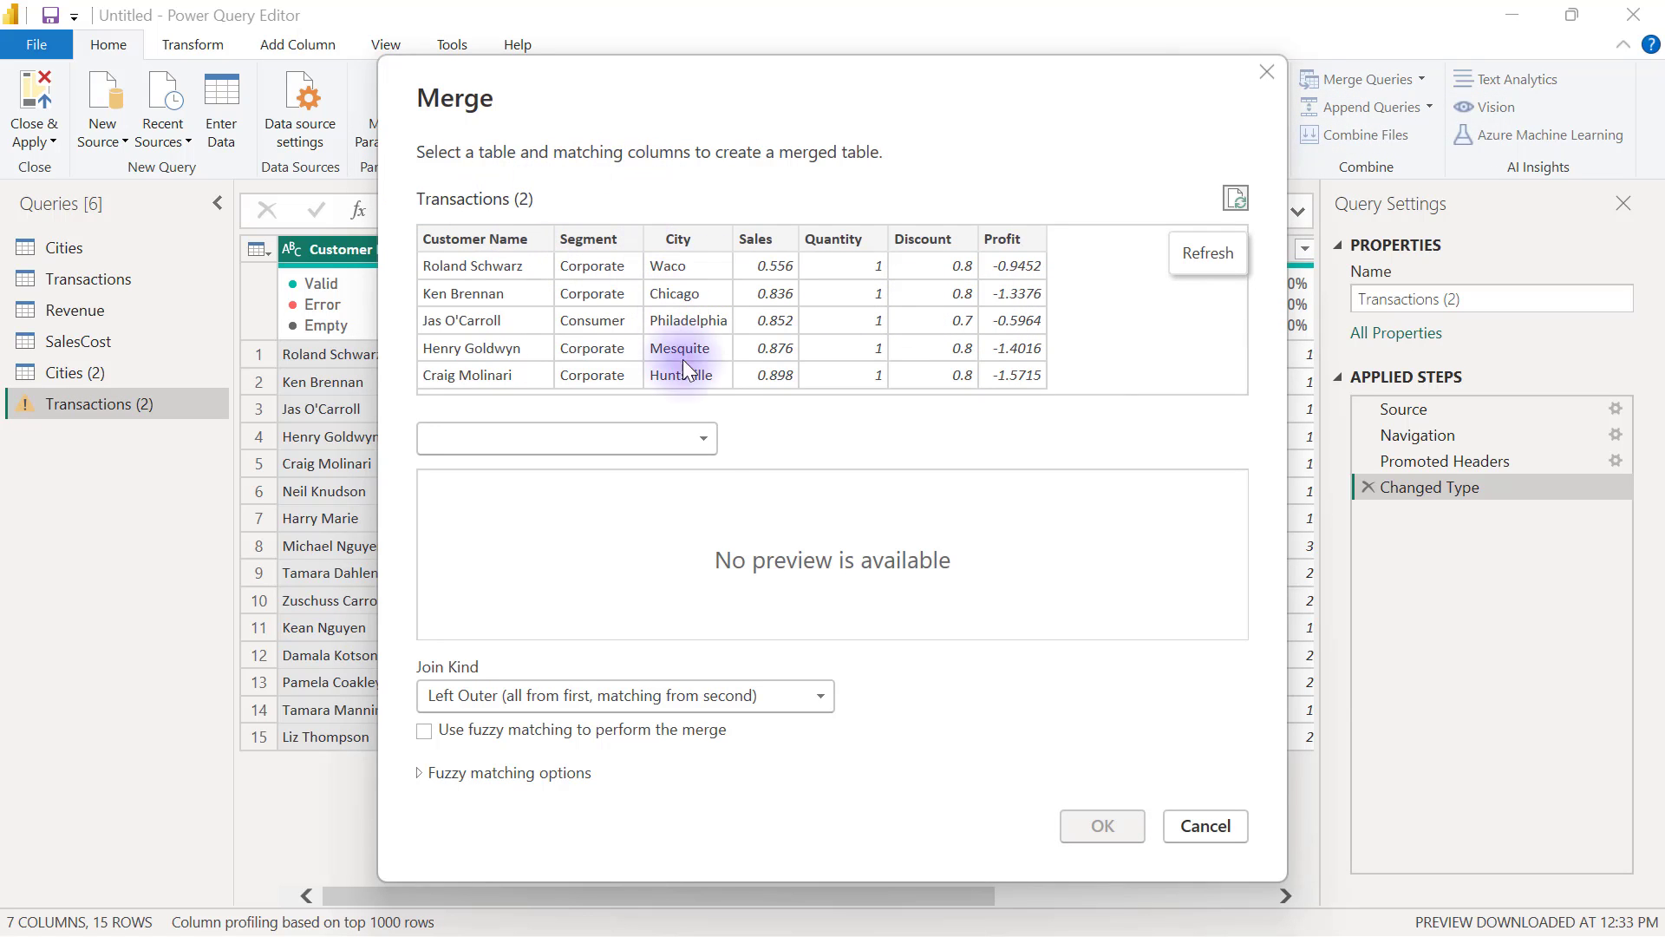
left_click(696, 439)
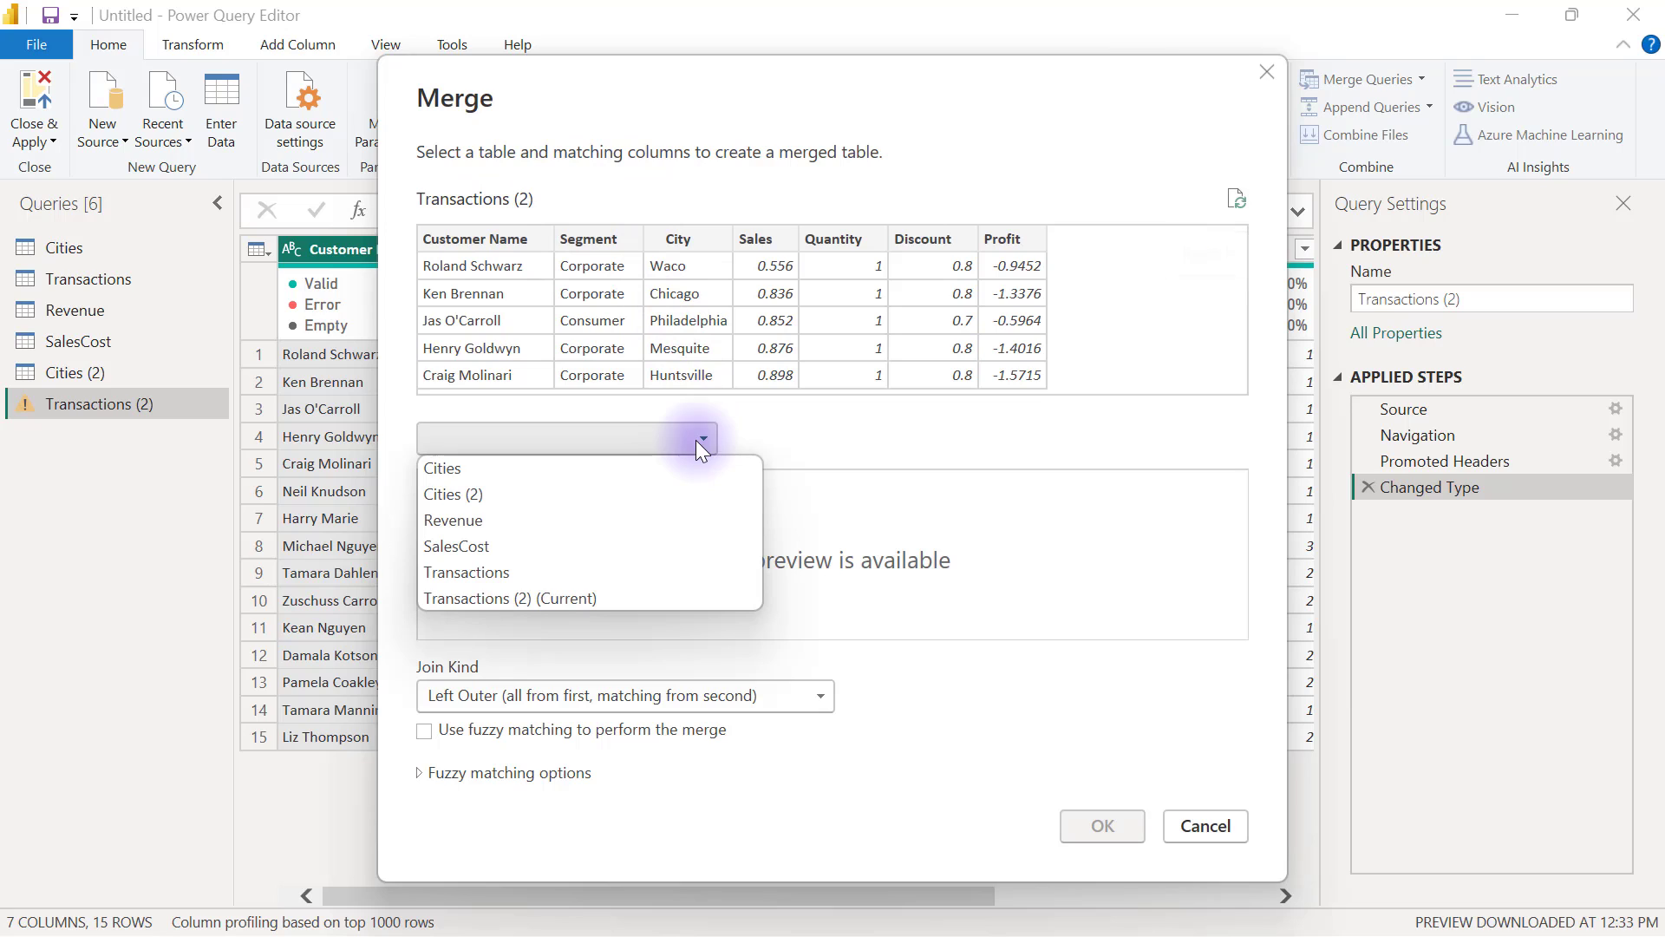
left_click(533, 493)
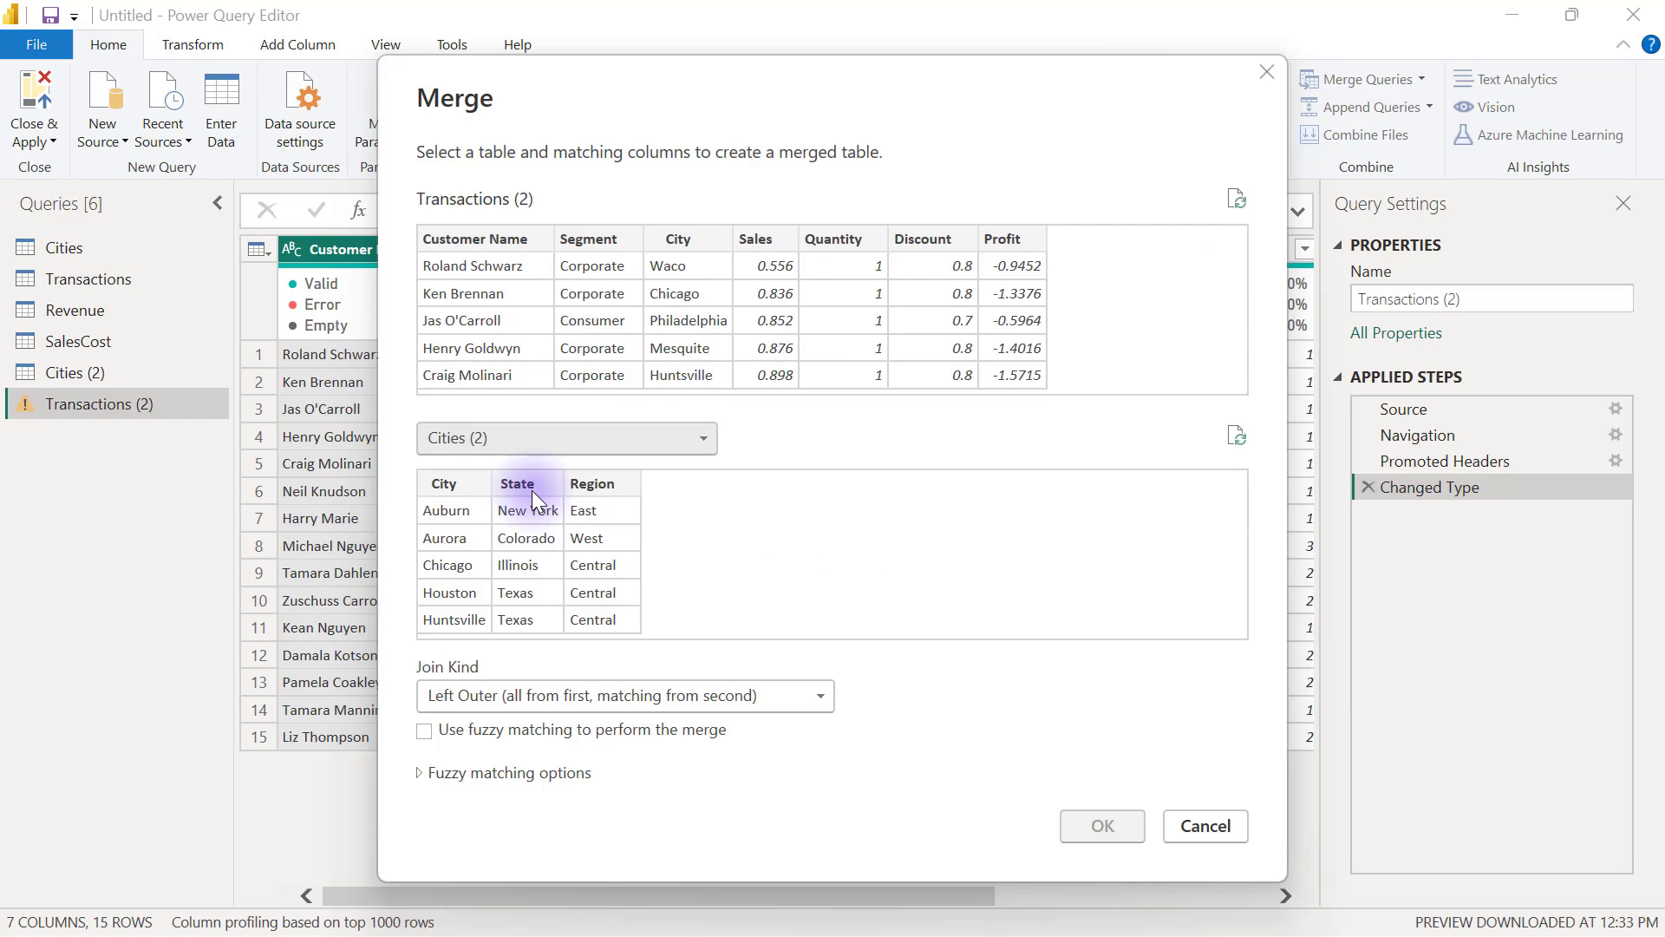
left_click(682, 237)
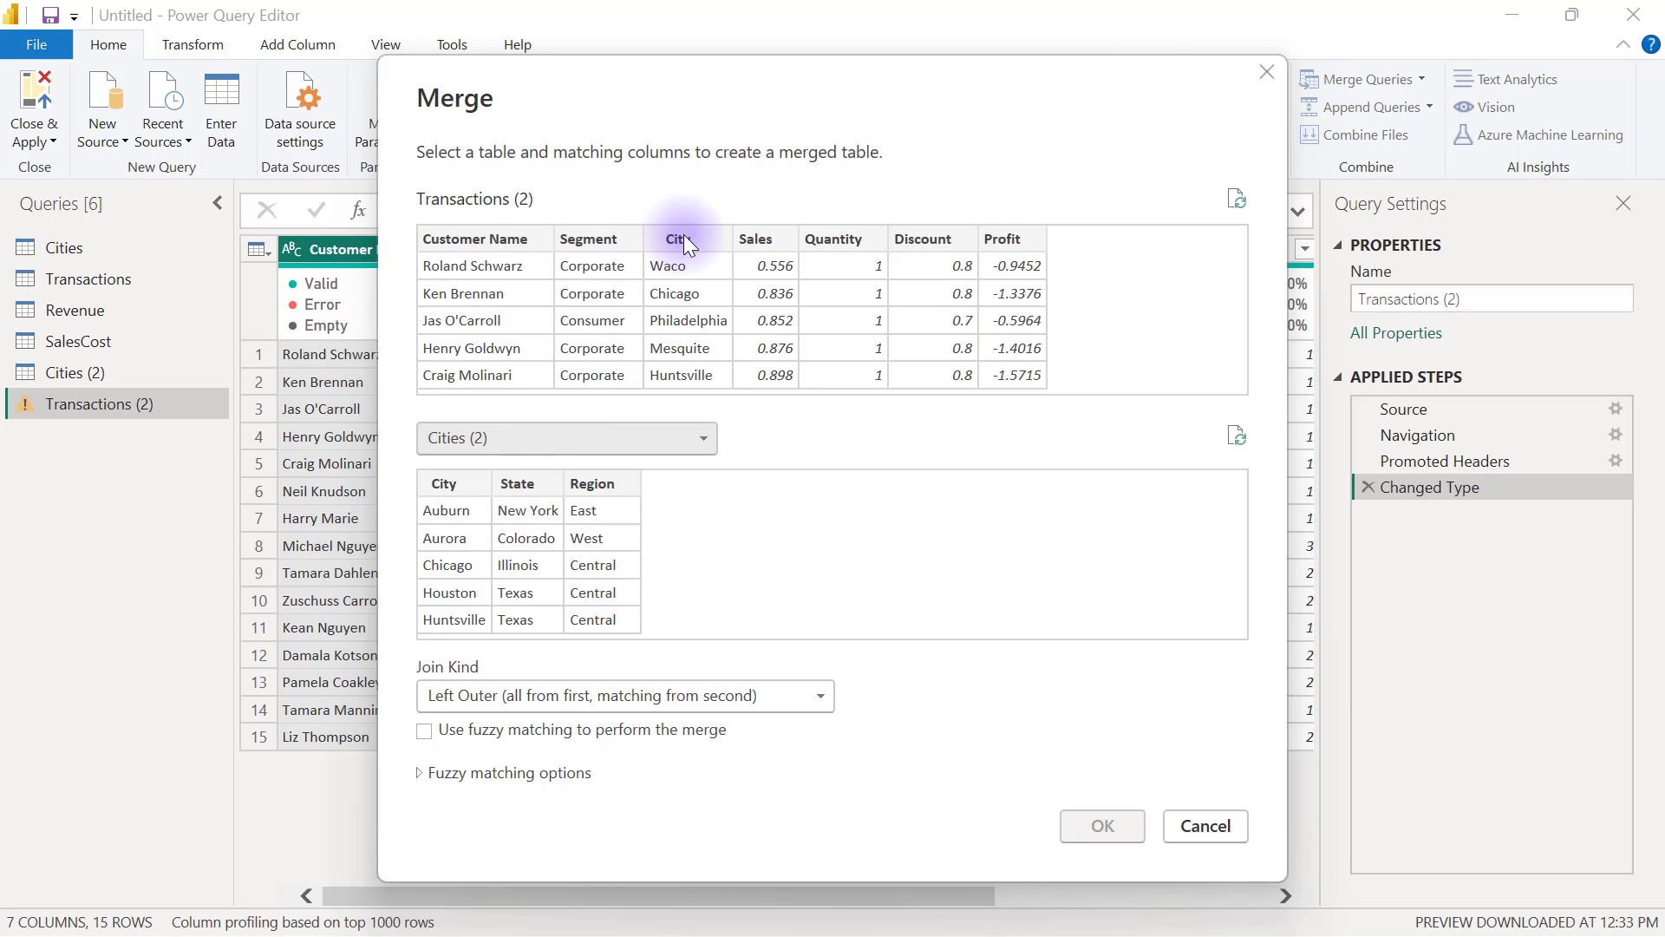
left_click(445, 484)
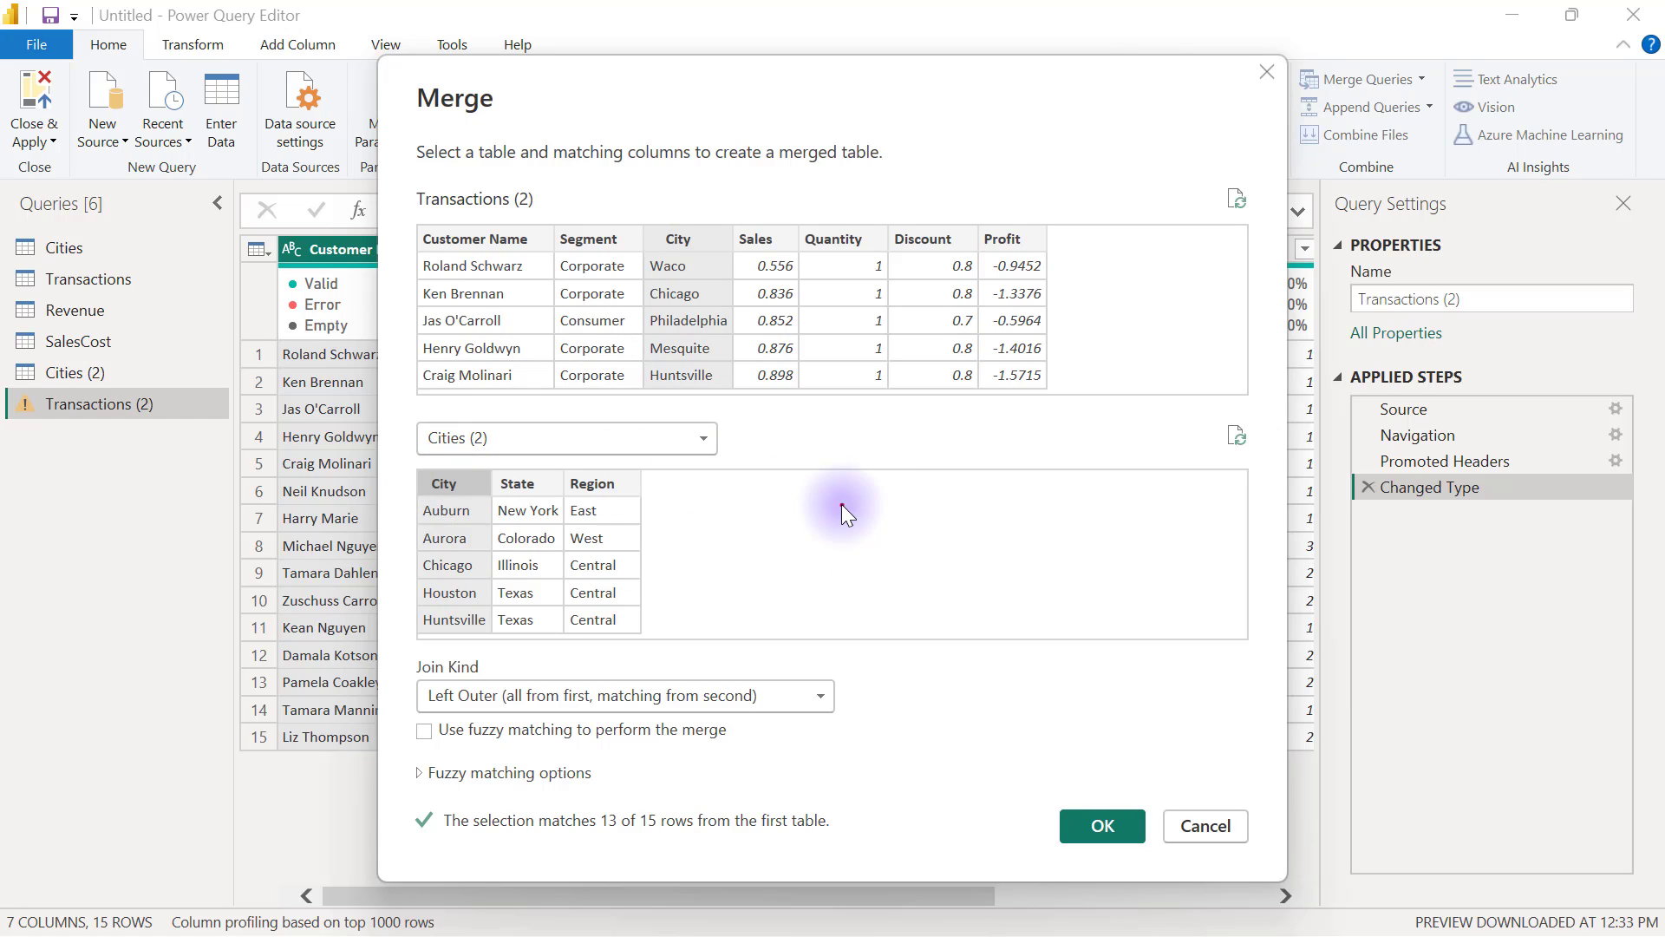
mouse_move(399, 648)
left_mouse_down()
mouse_move(598, 759)
mouse_move(855, 755)
left_mouse_up()
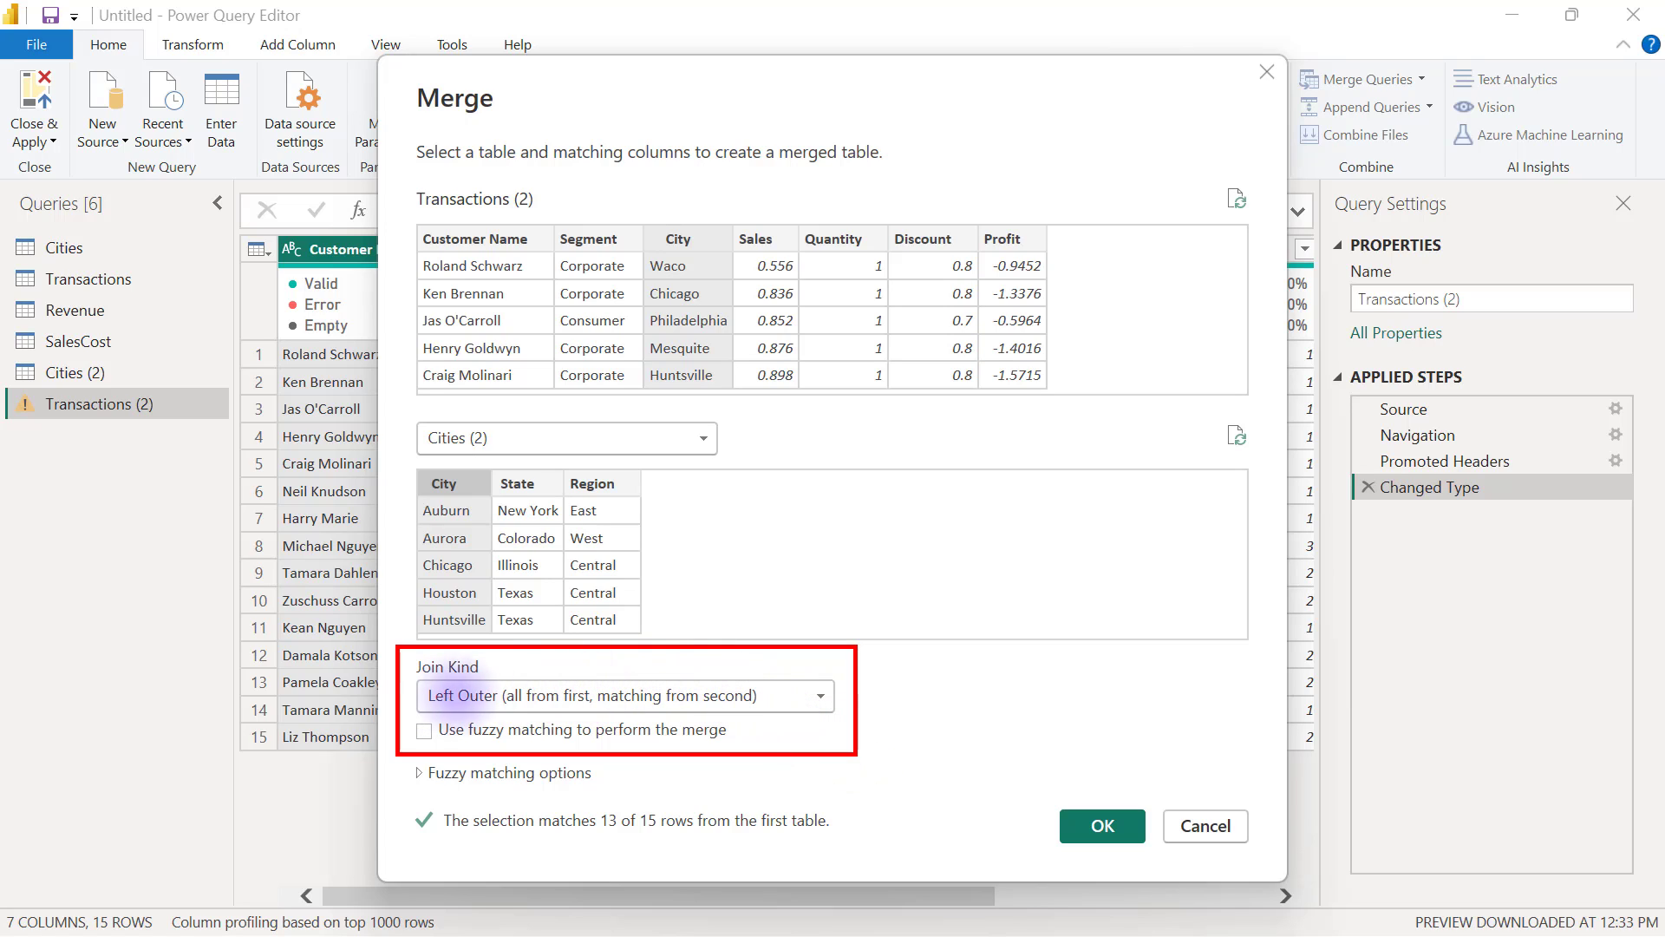
left_click_drag(549, 685, 593, 606)
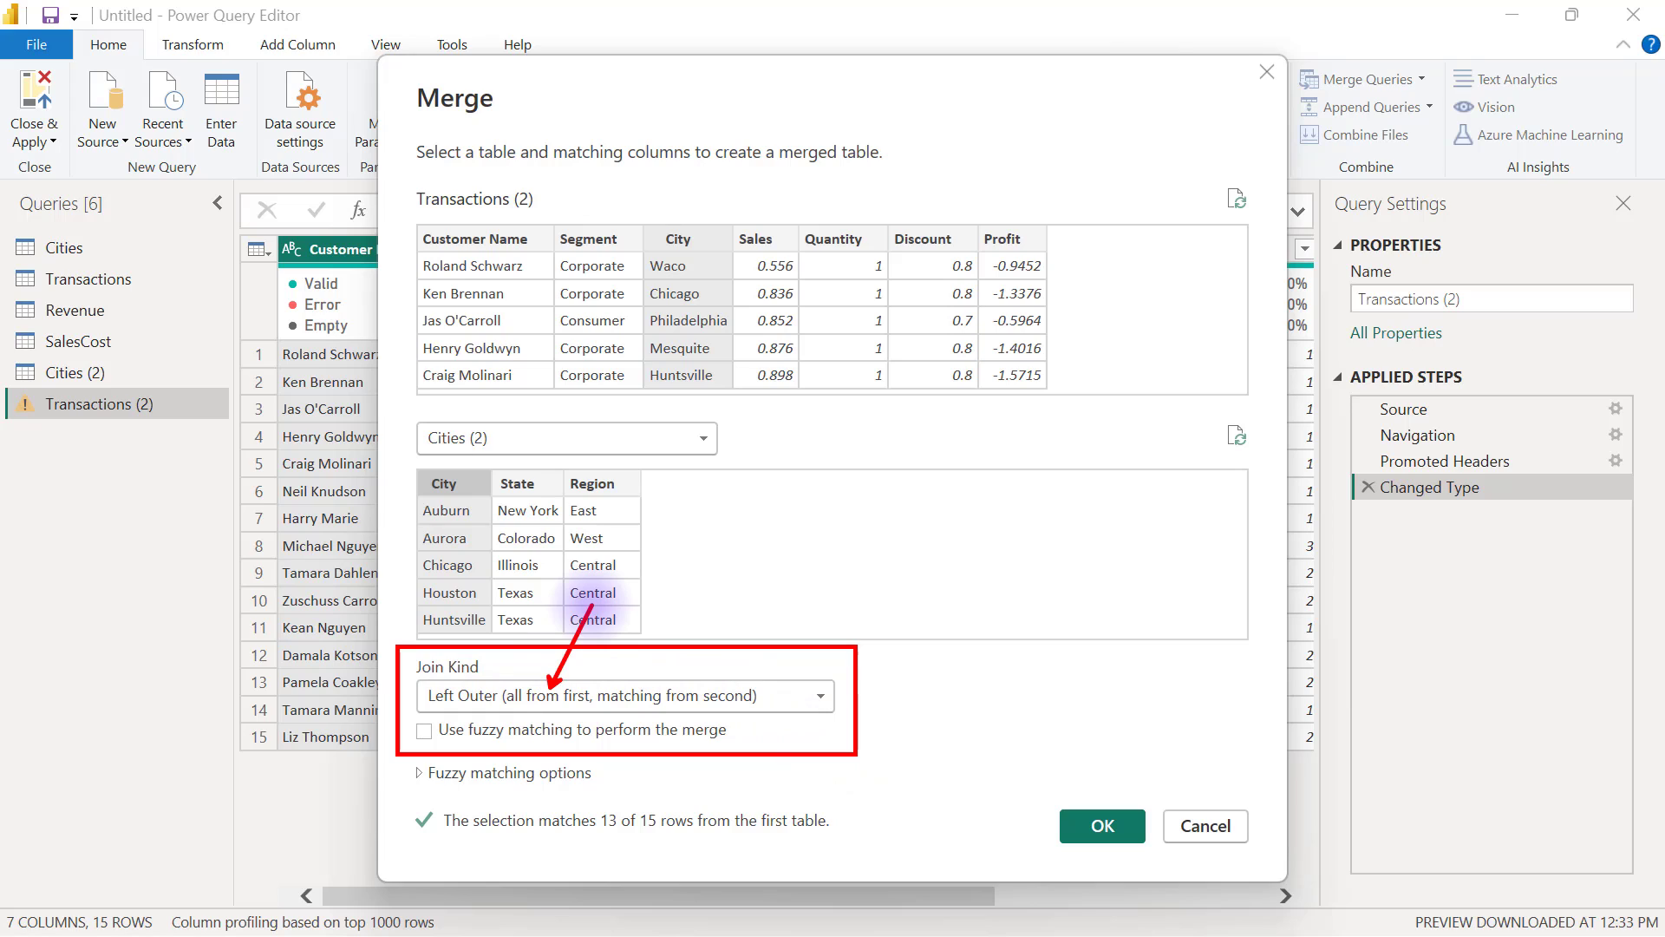
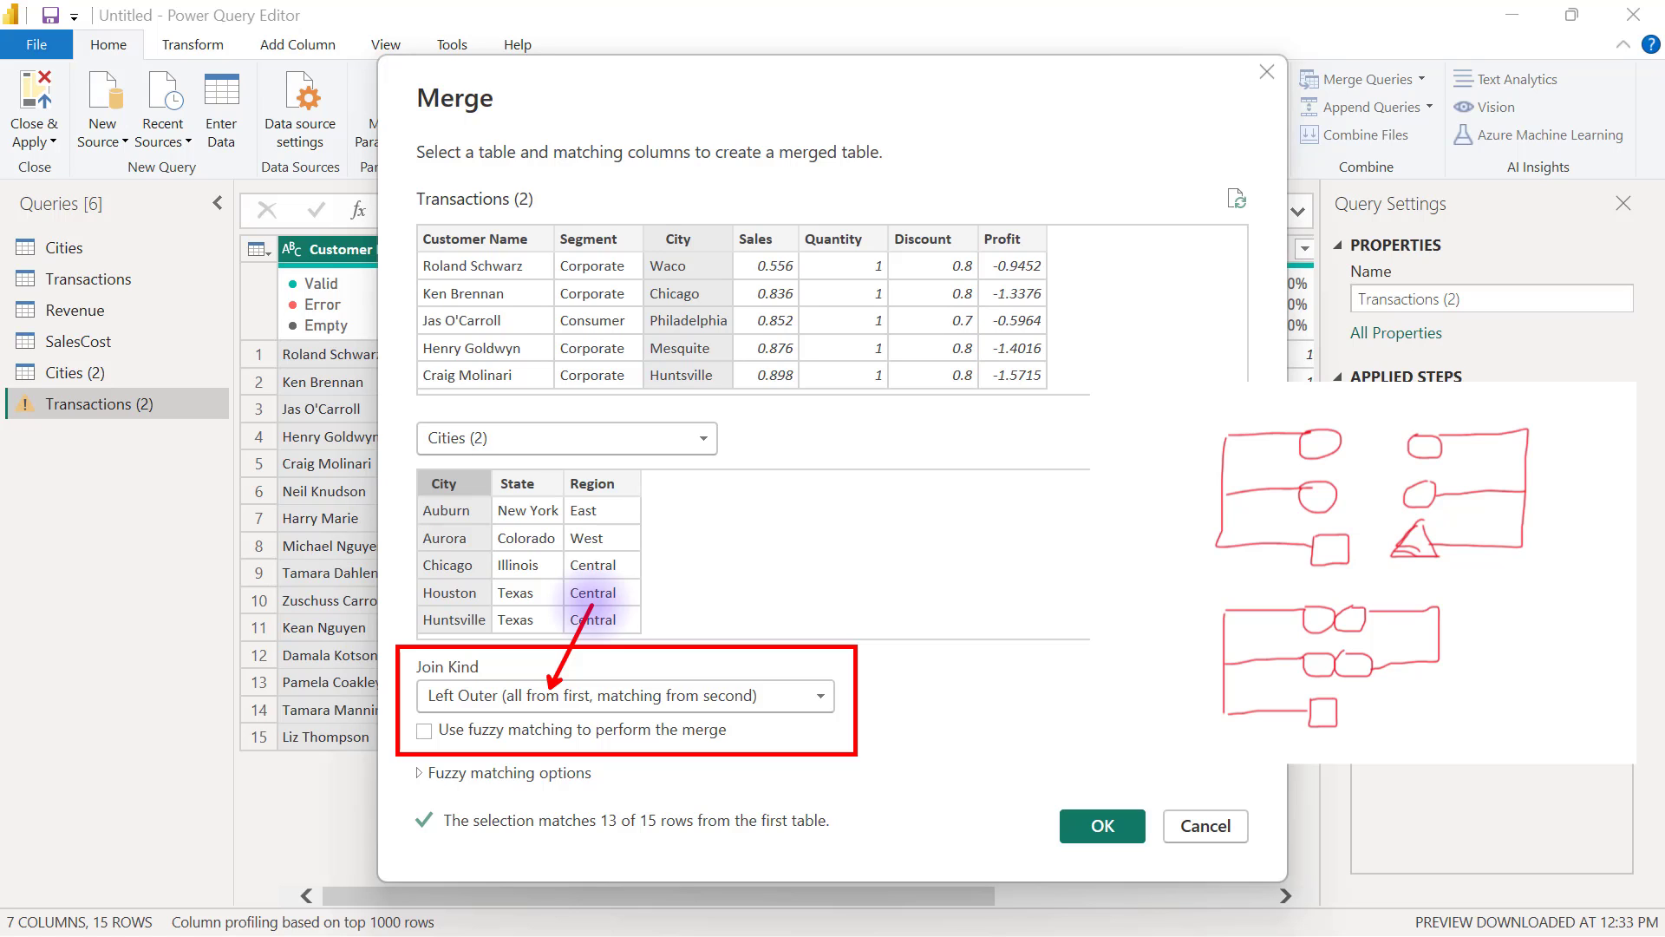
left_click(1096, 819)
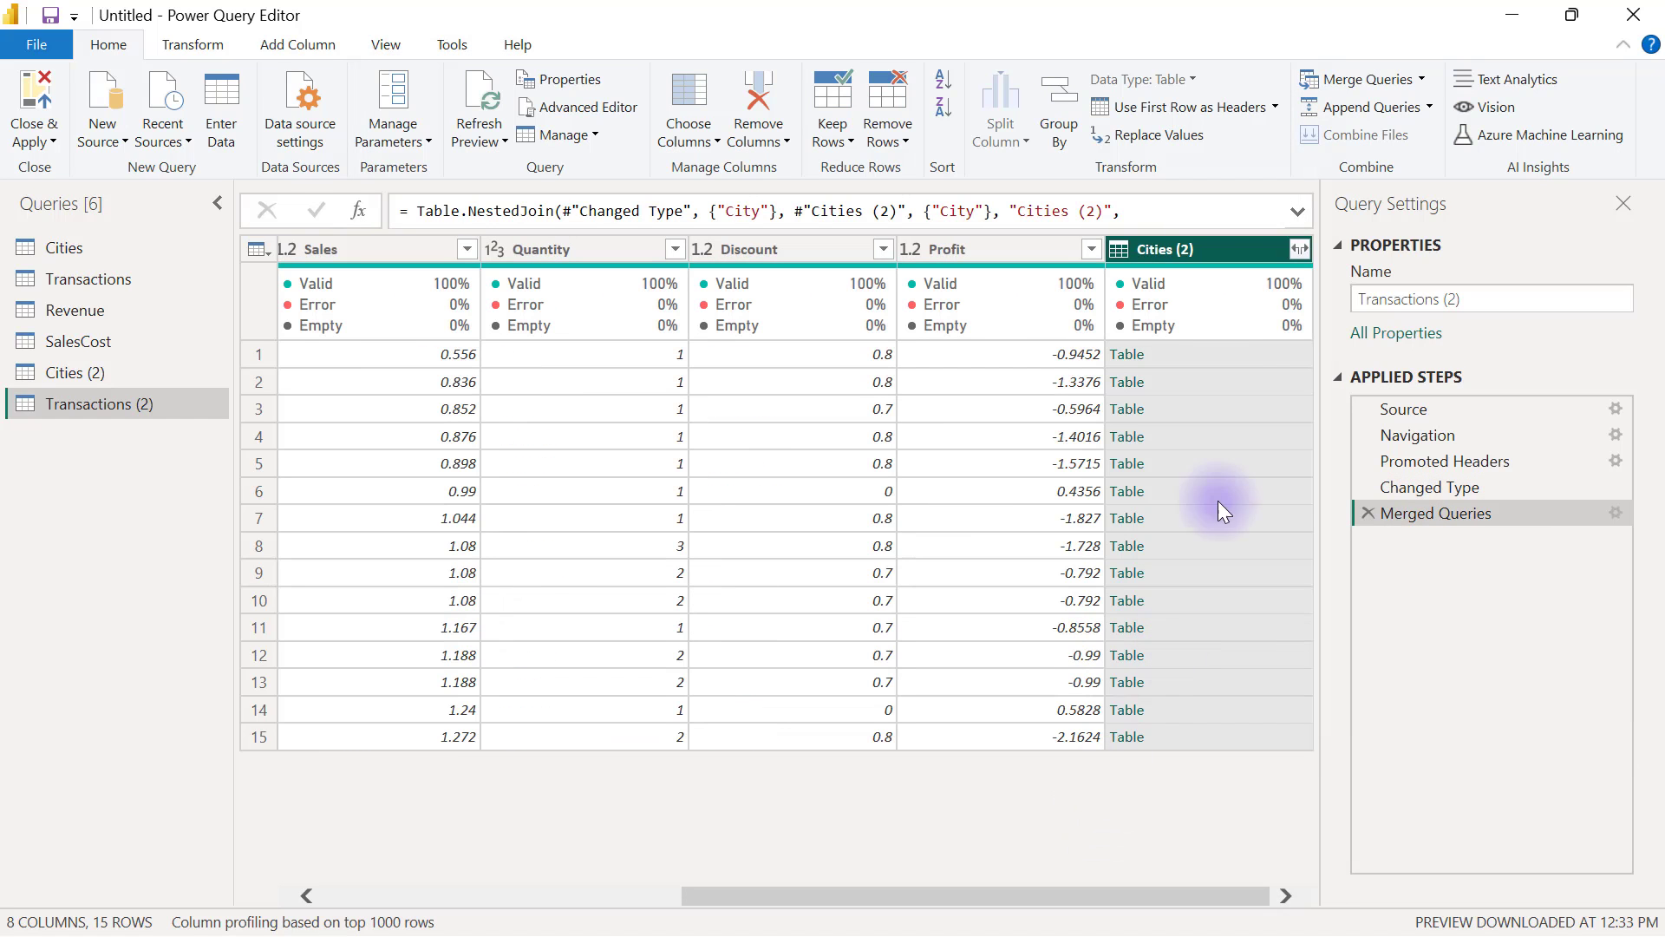
Step: Expand the merged Cities (2) column to bring in only State and Region, without the original column name as prefix
left_click(1299, 249)
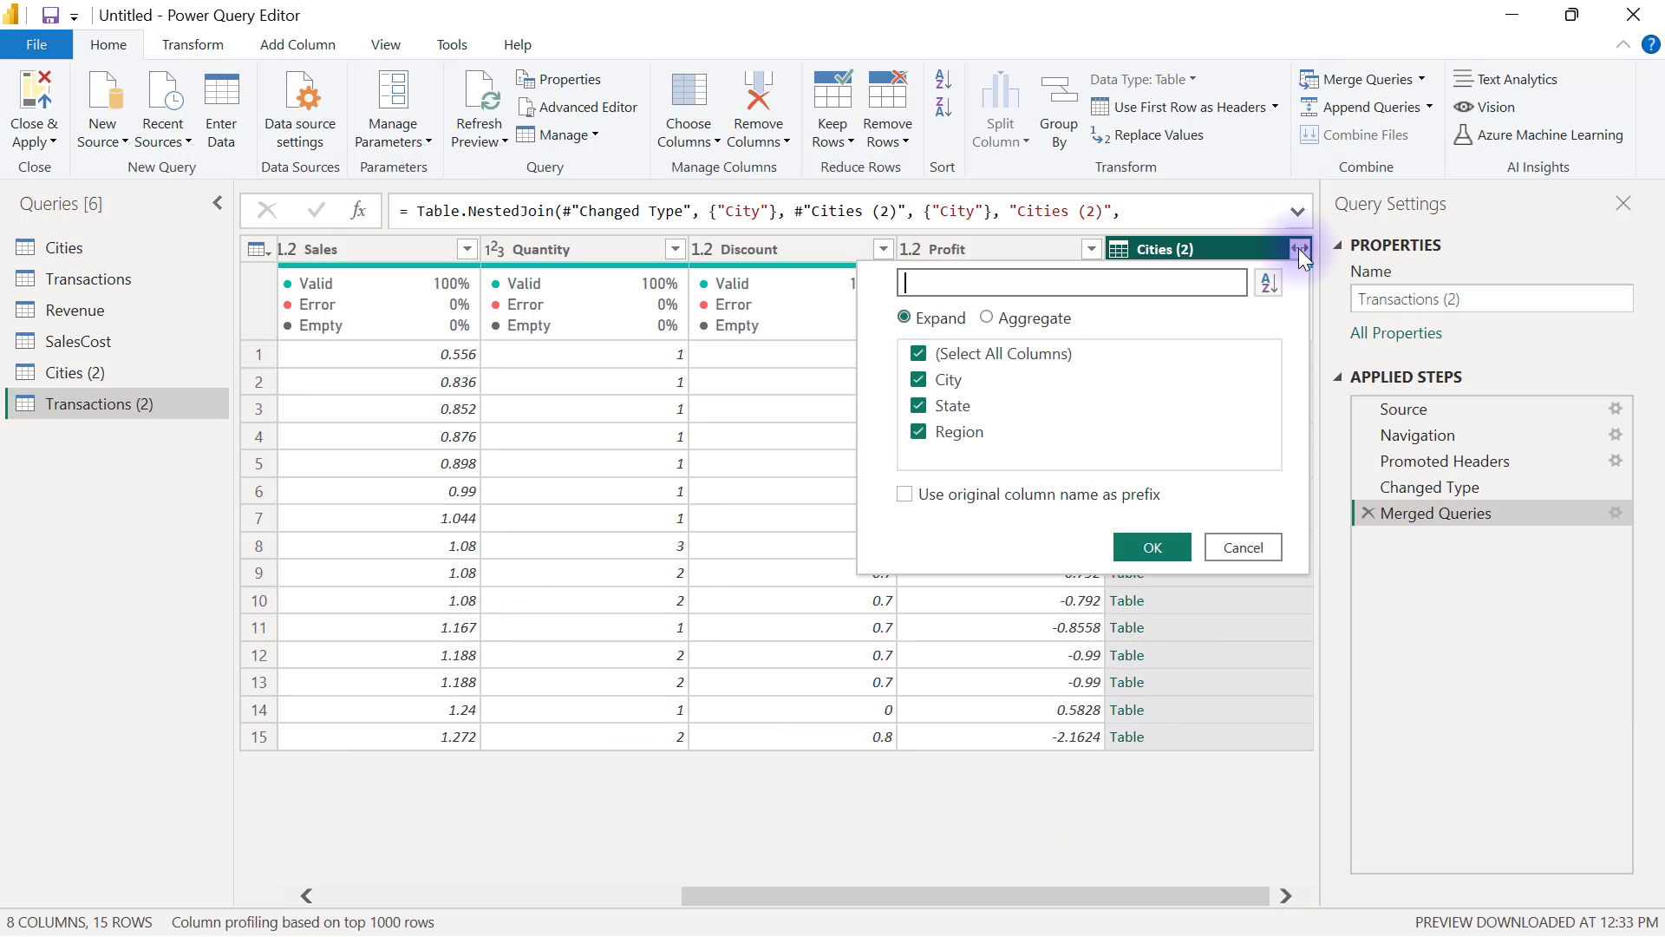
left_click(920, 354)
left_click(919, 407)
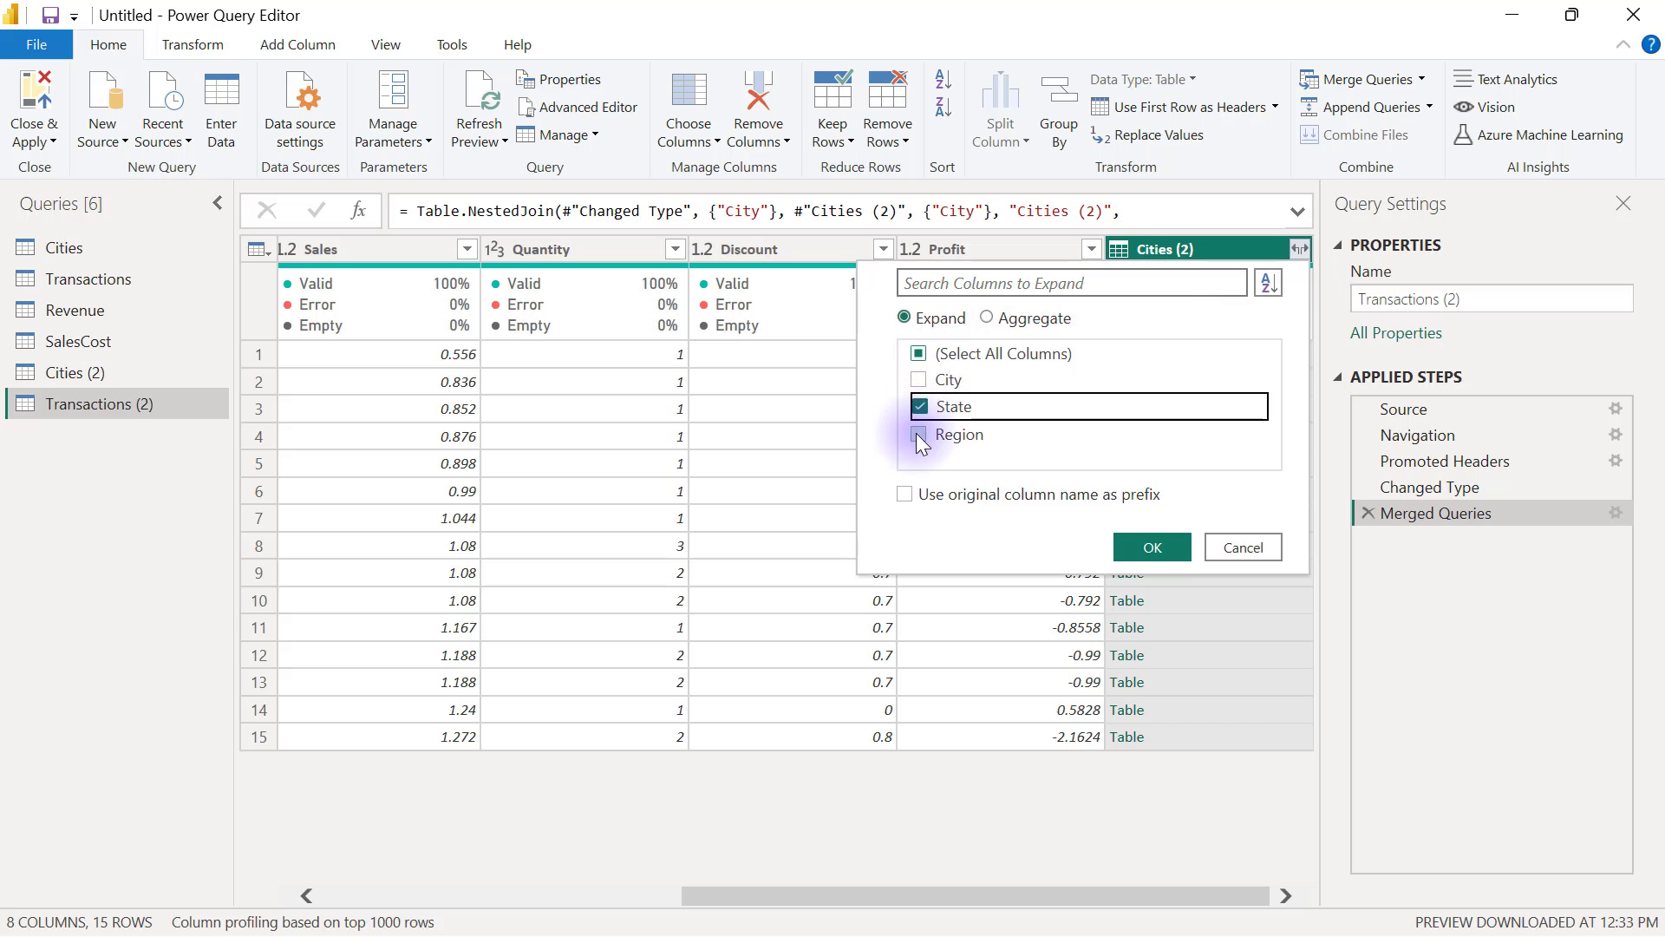
left_click(918, 433)
left_click(1149, 548)
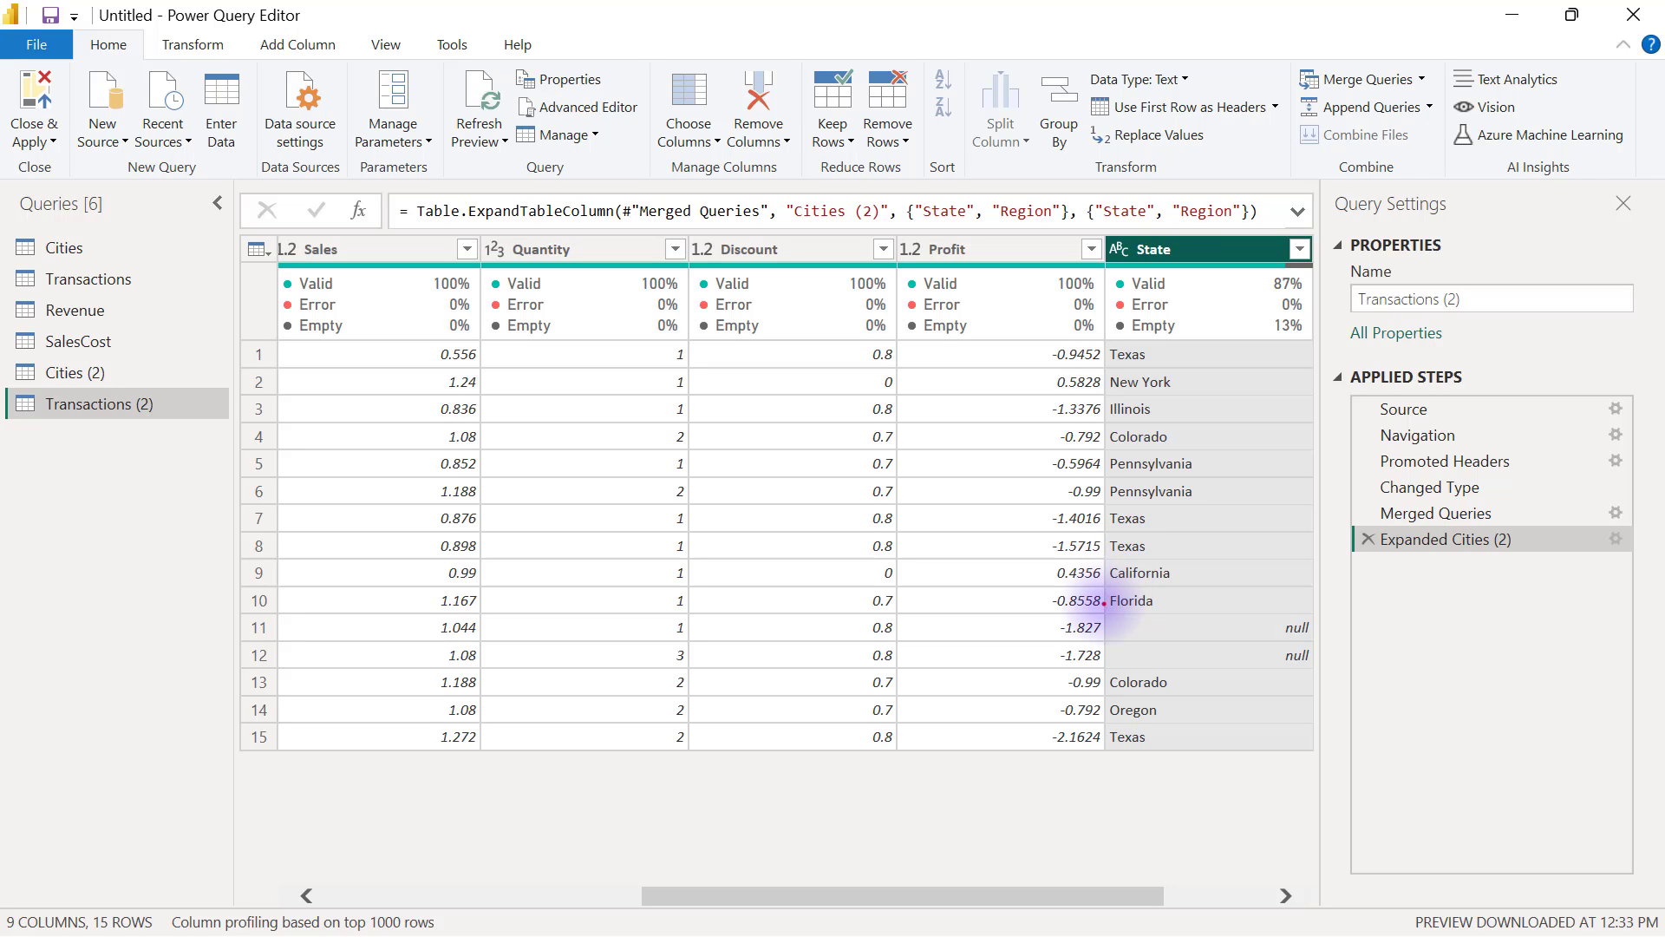
Step: Edit the Merged Queries step of Transactions (2) to use the Inner (only matching rows) join kind
mouse_move(1098, 615)
left_mouse_down()
mouse_move(1189, 654)
mouse_move(1318, 667)
left_mouse_up()
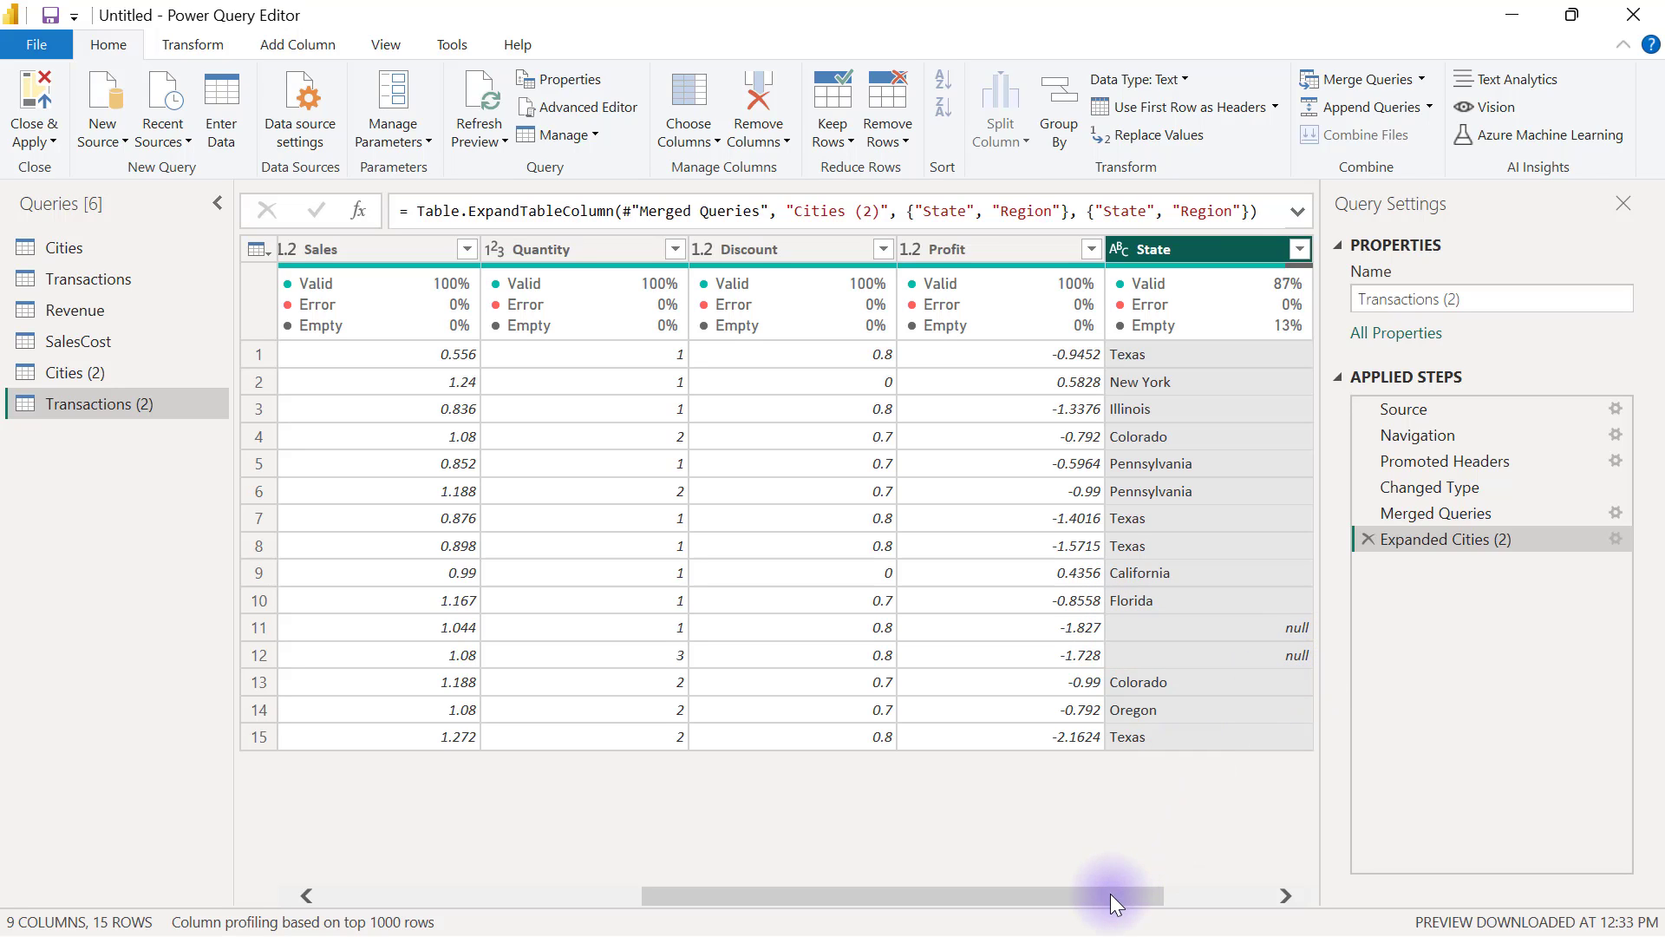
left_click_drag(1110, 893, 940, 922)
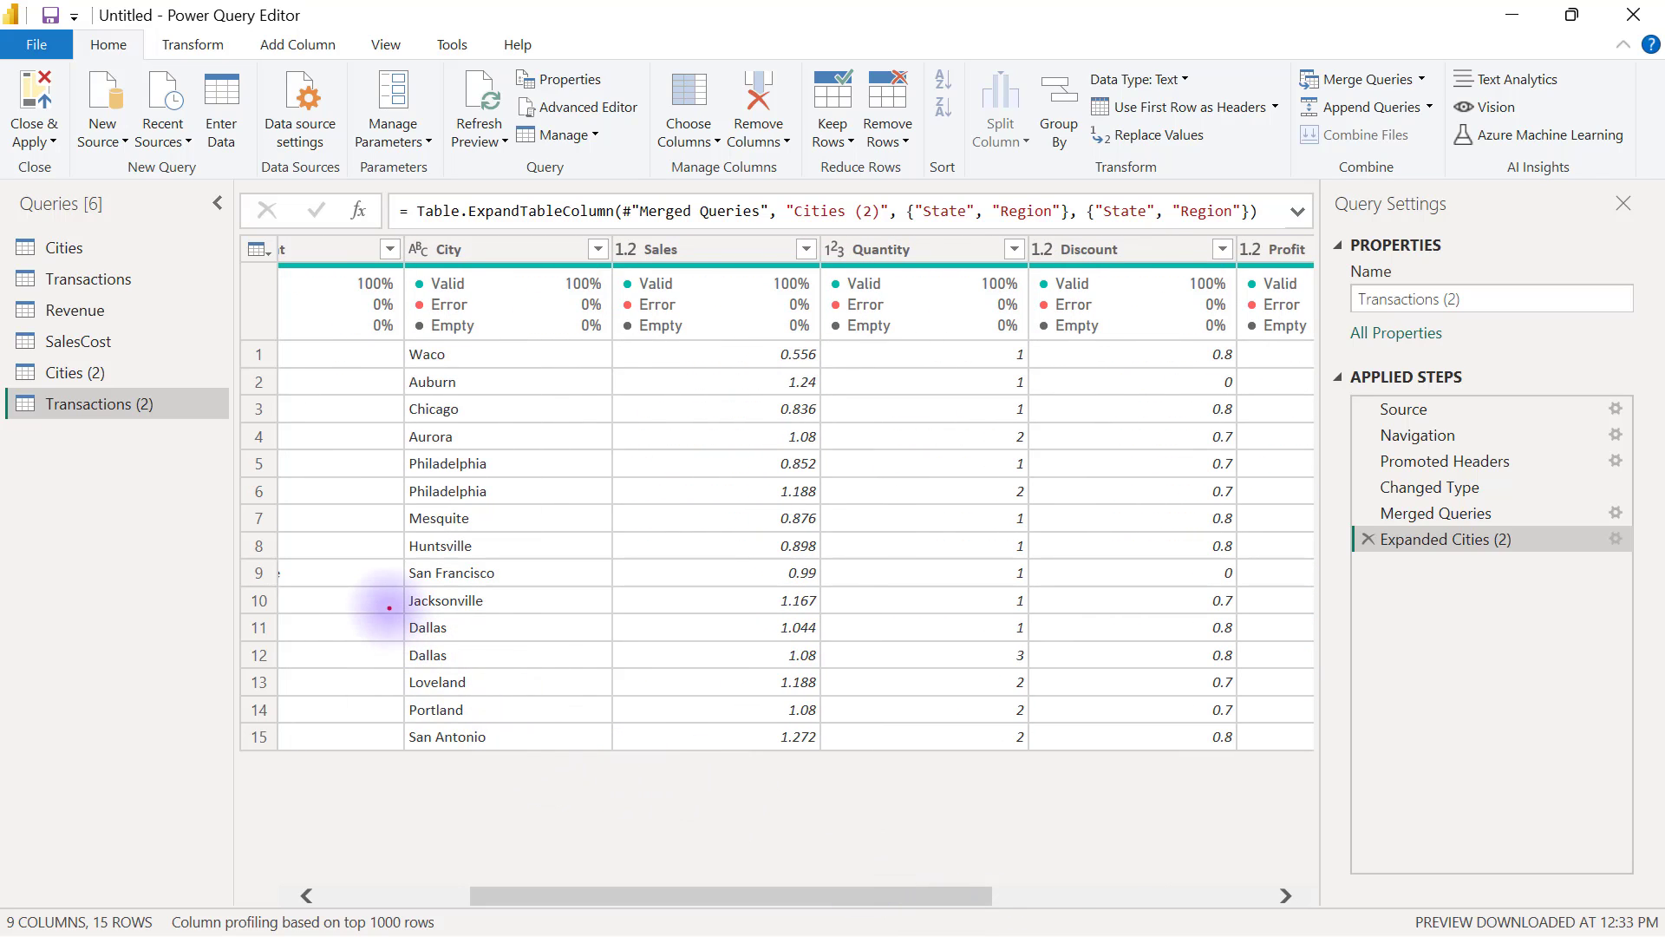
left_click_drag(387, 605, 558, 670)
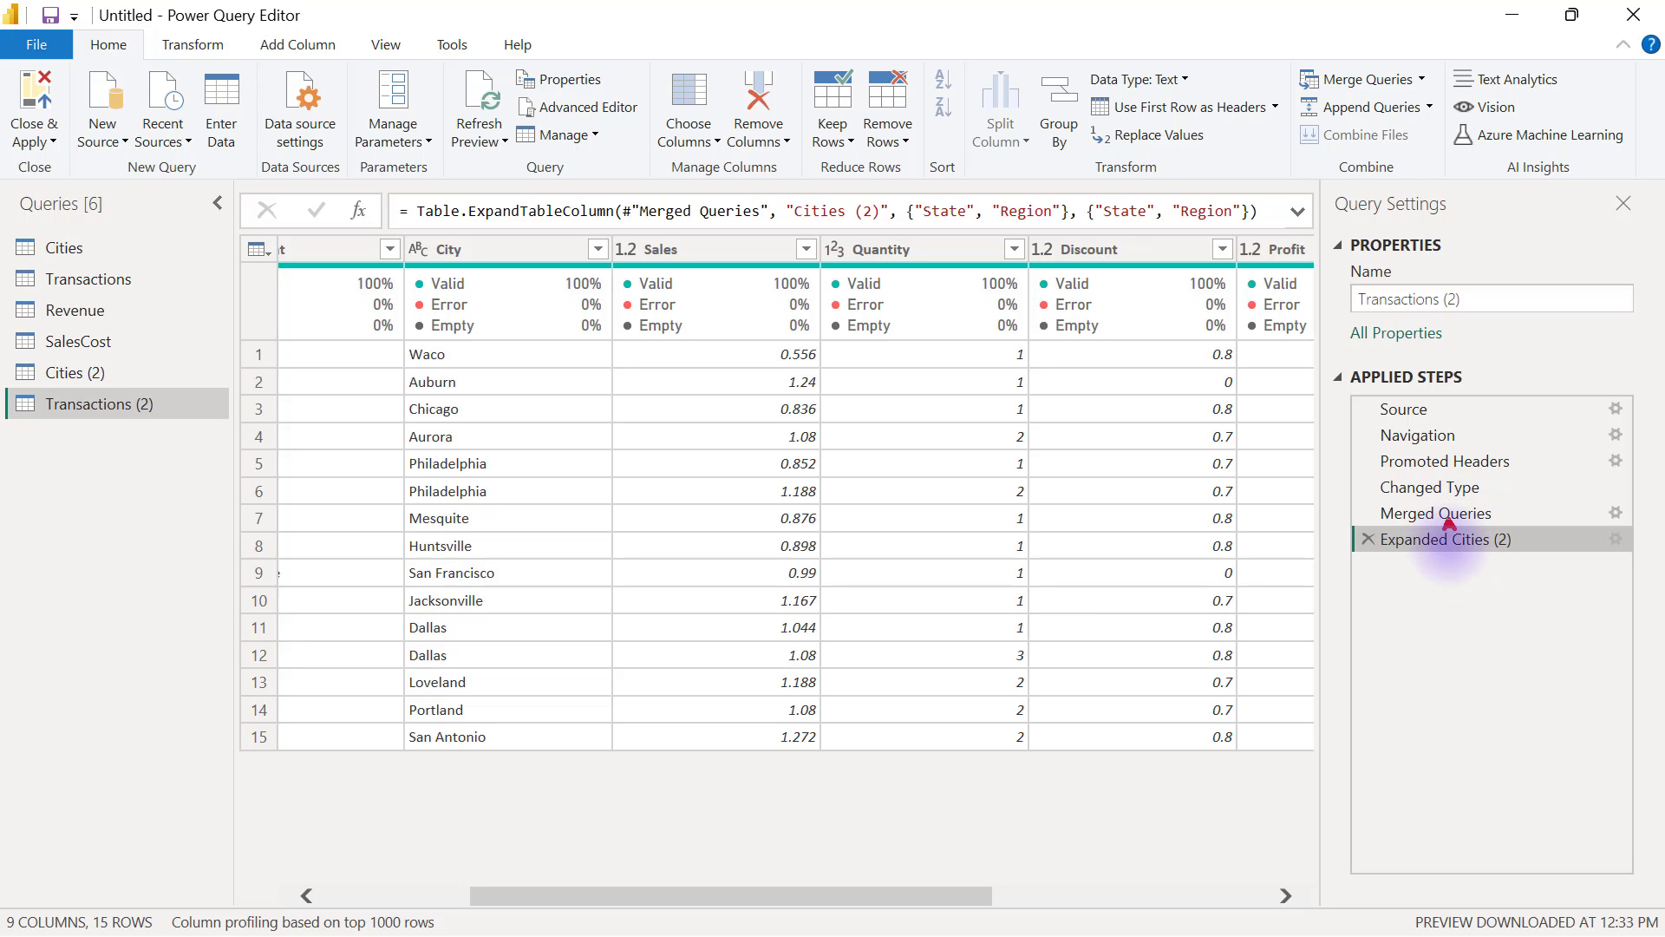
left_click_drag(1448, 524, 1446, 635)
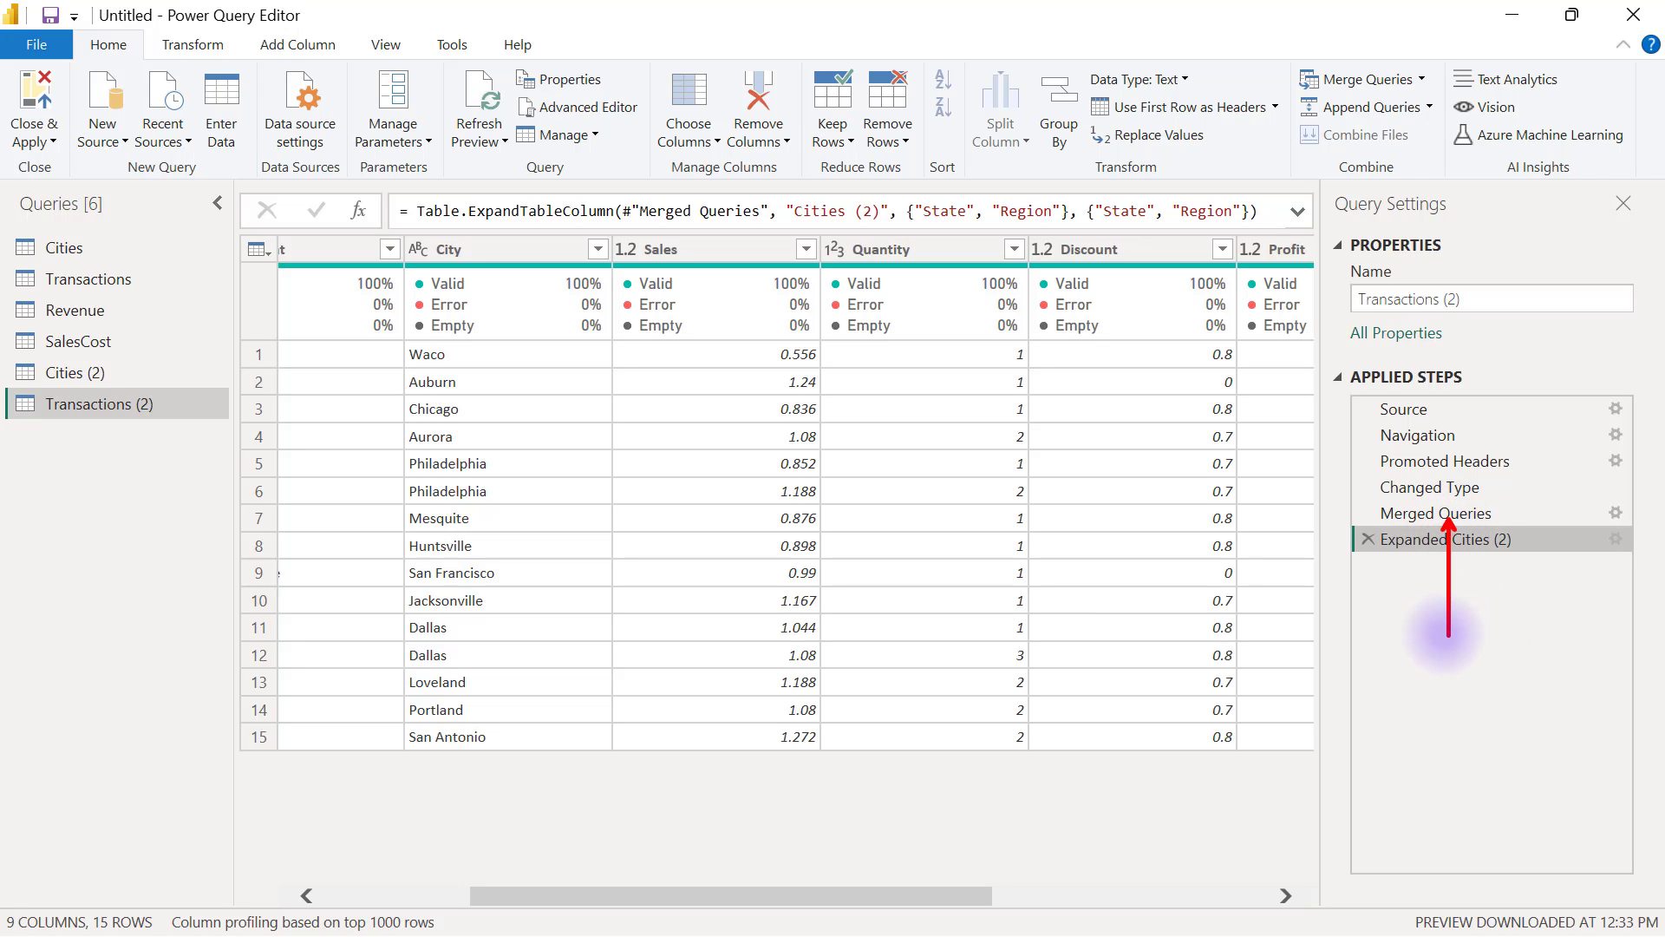
right_click(1462, 515)
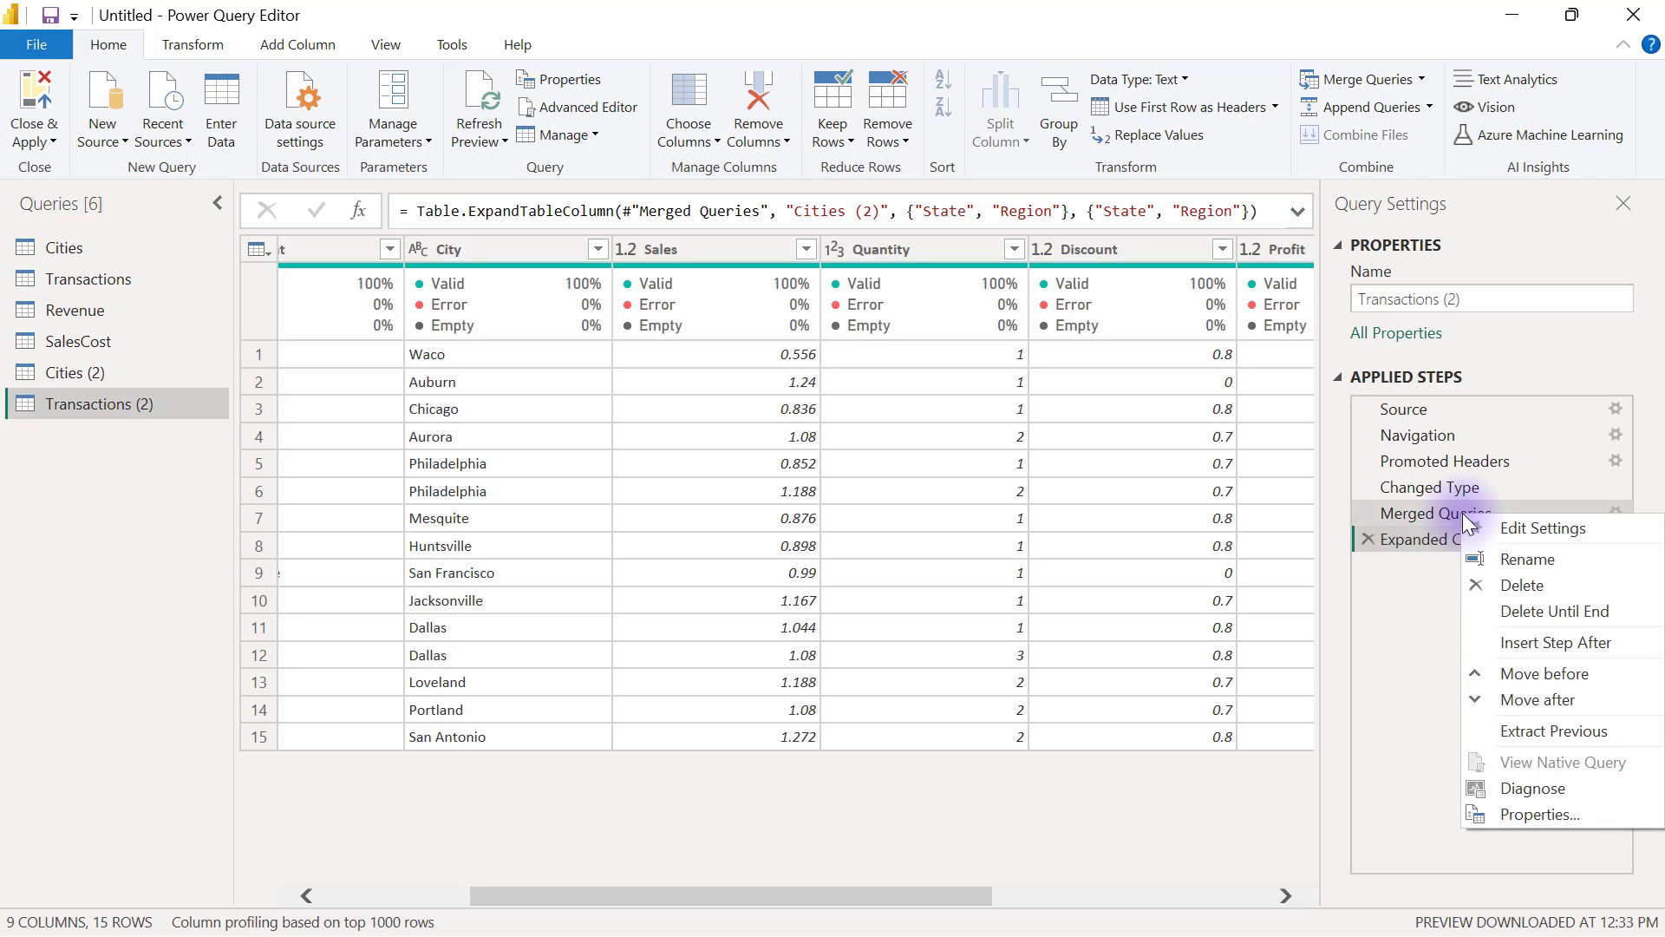
left_click(1508, 527)
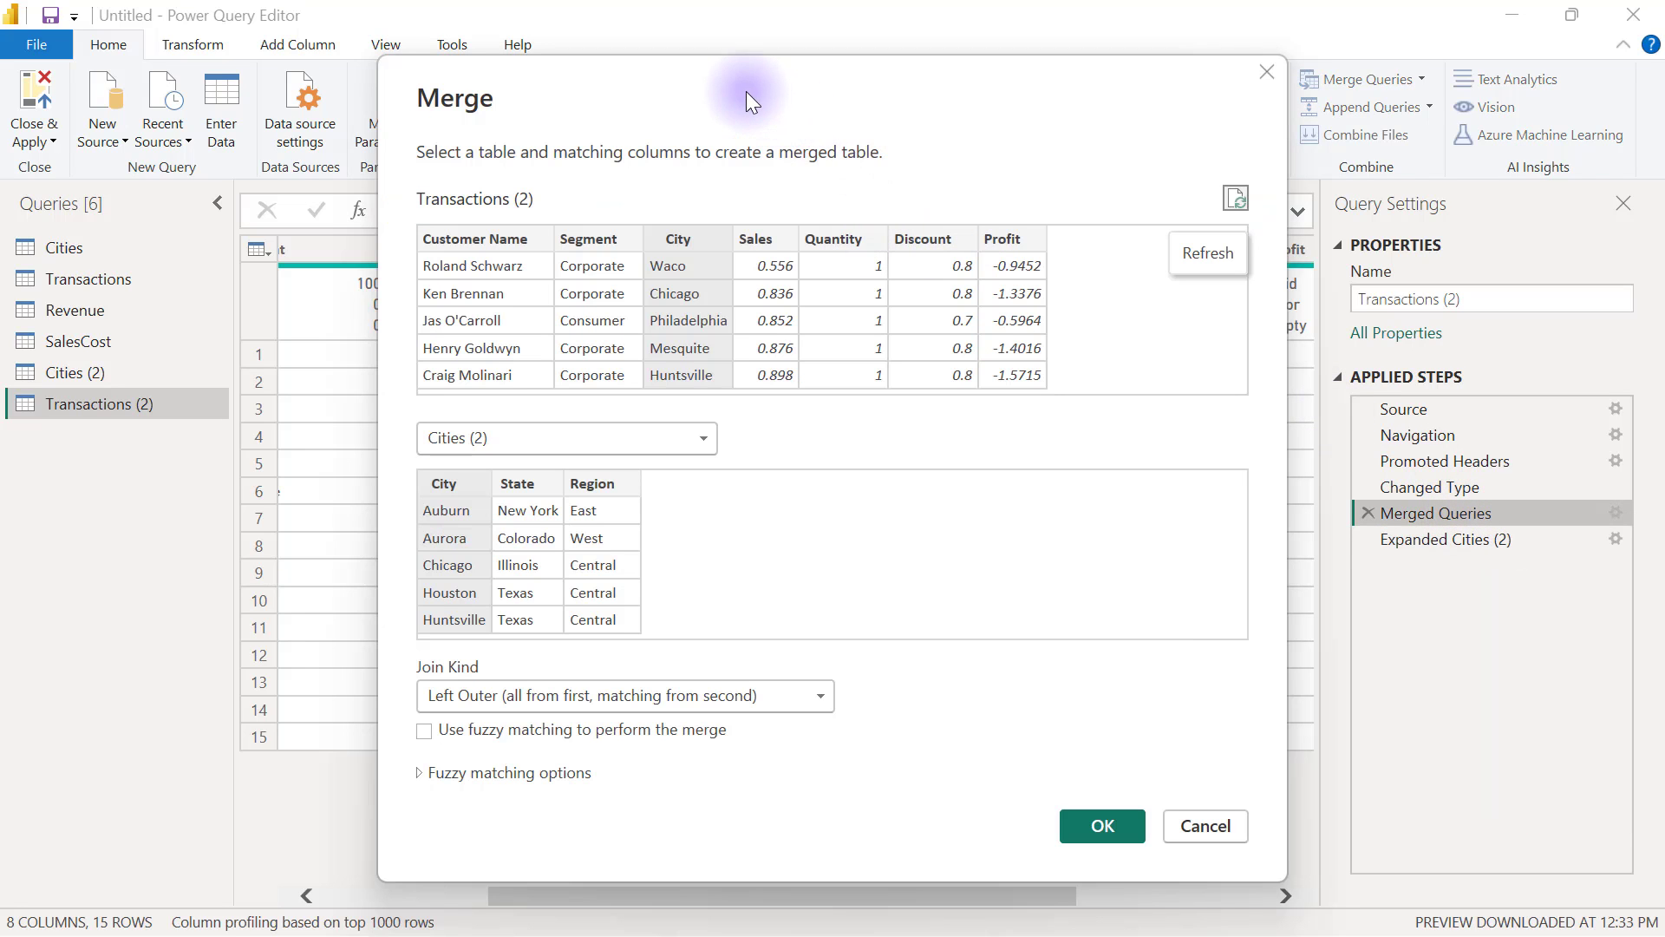
left_click_drag(745, 92, 791, 71)
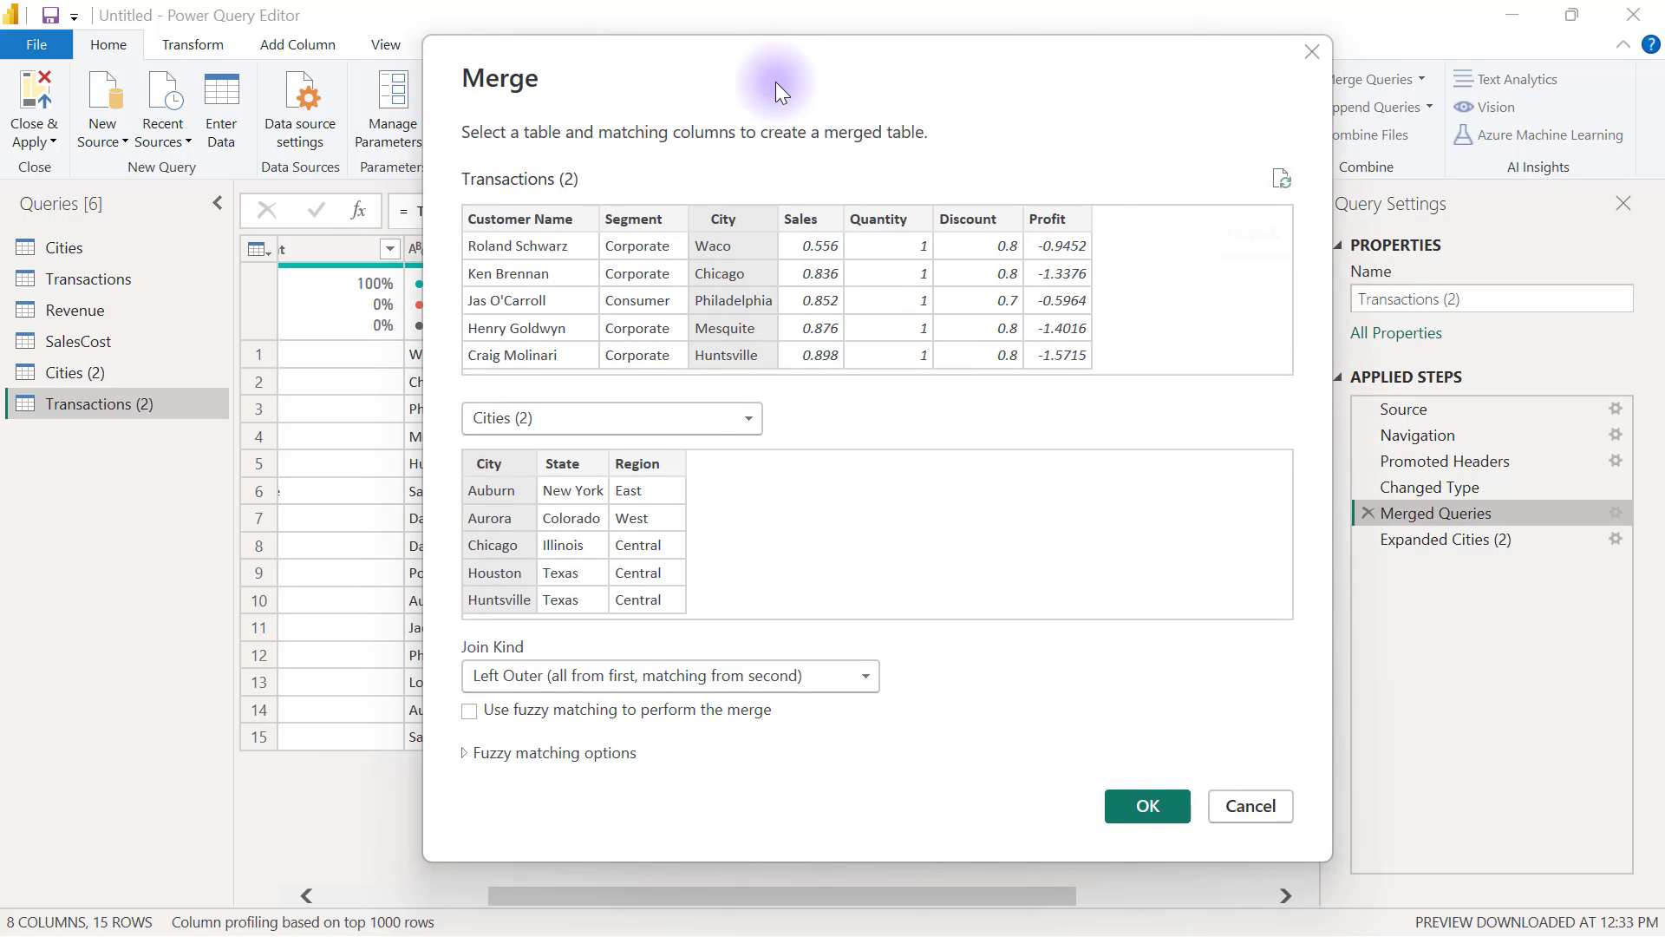
left_click(858, 682)
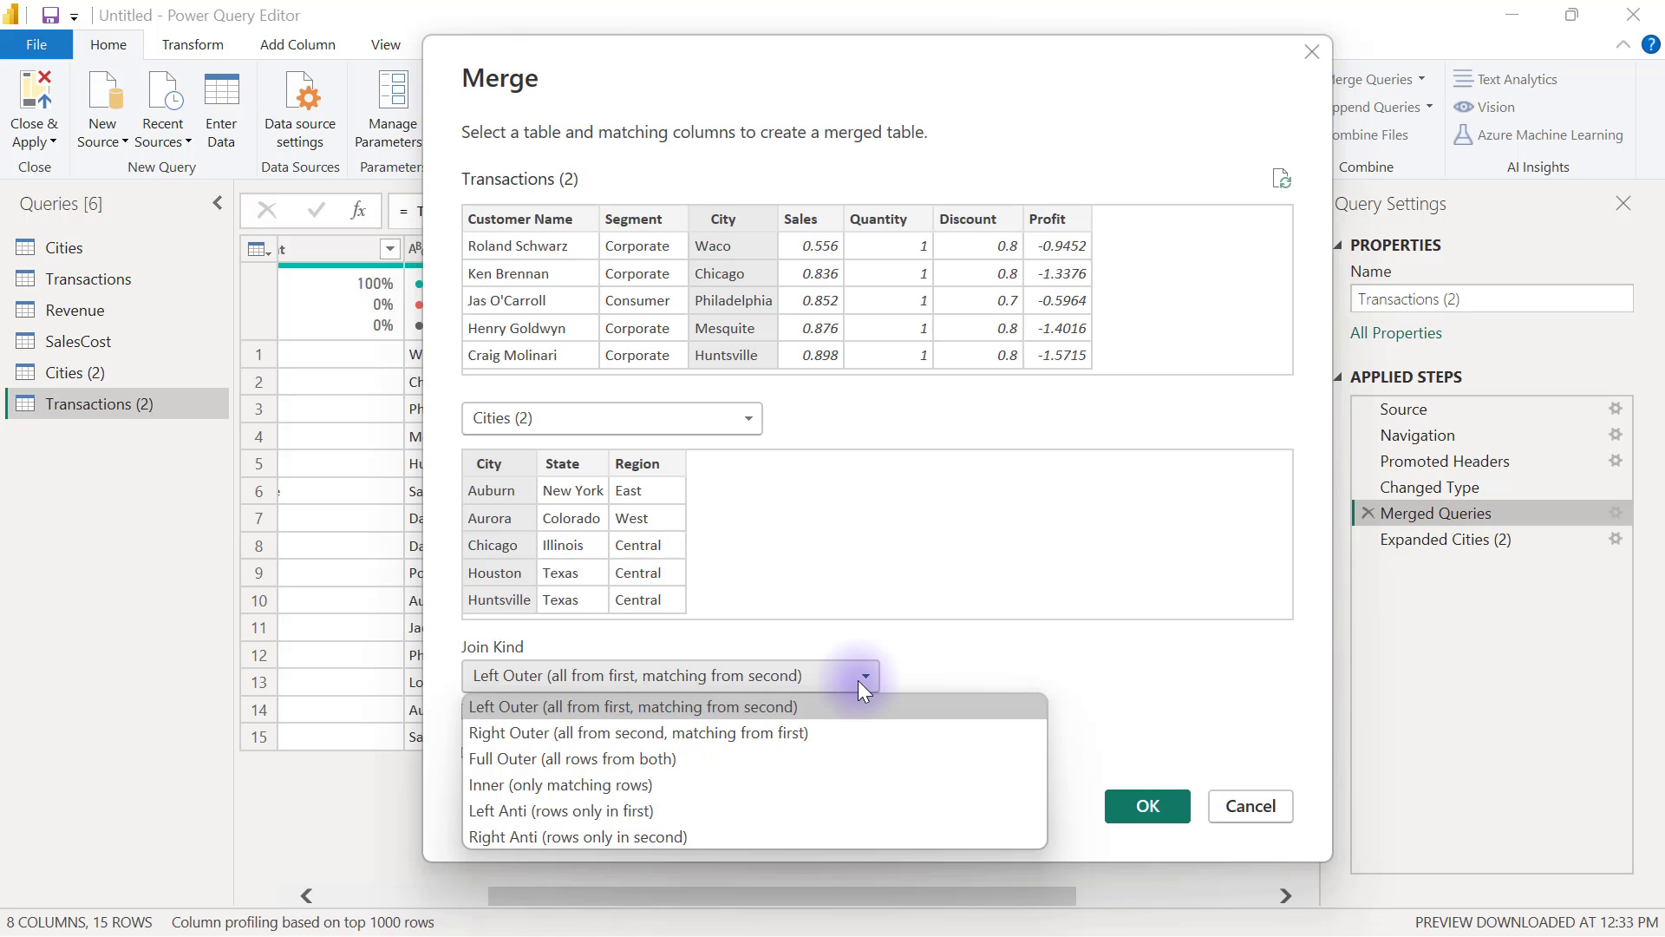
left_click(607, 788)
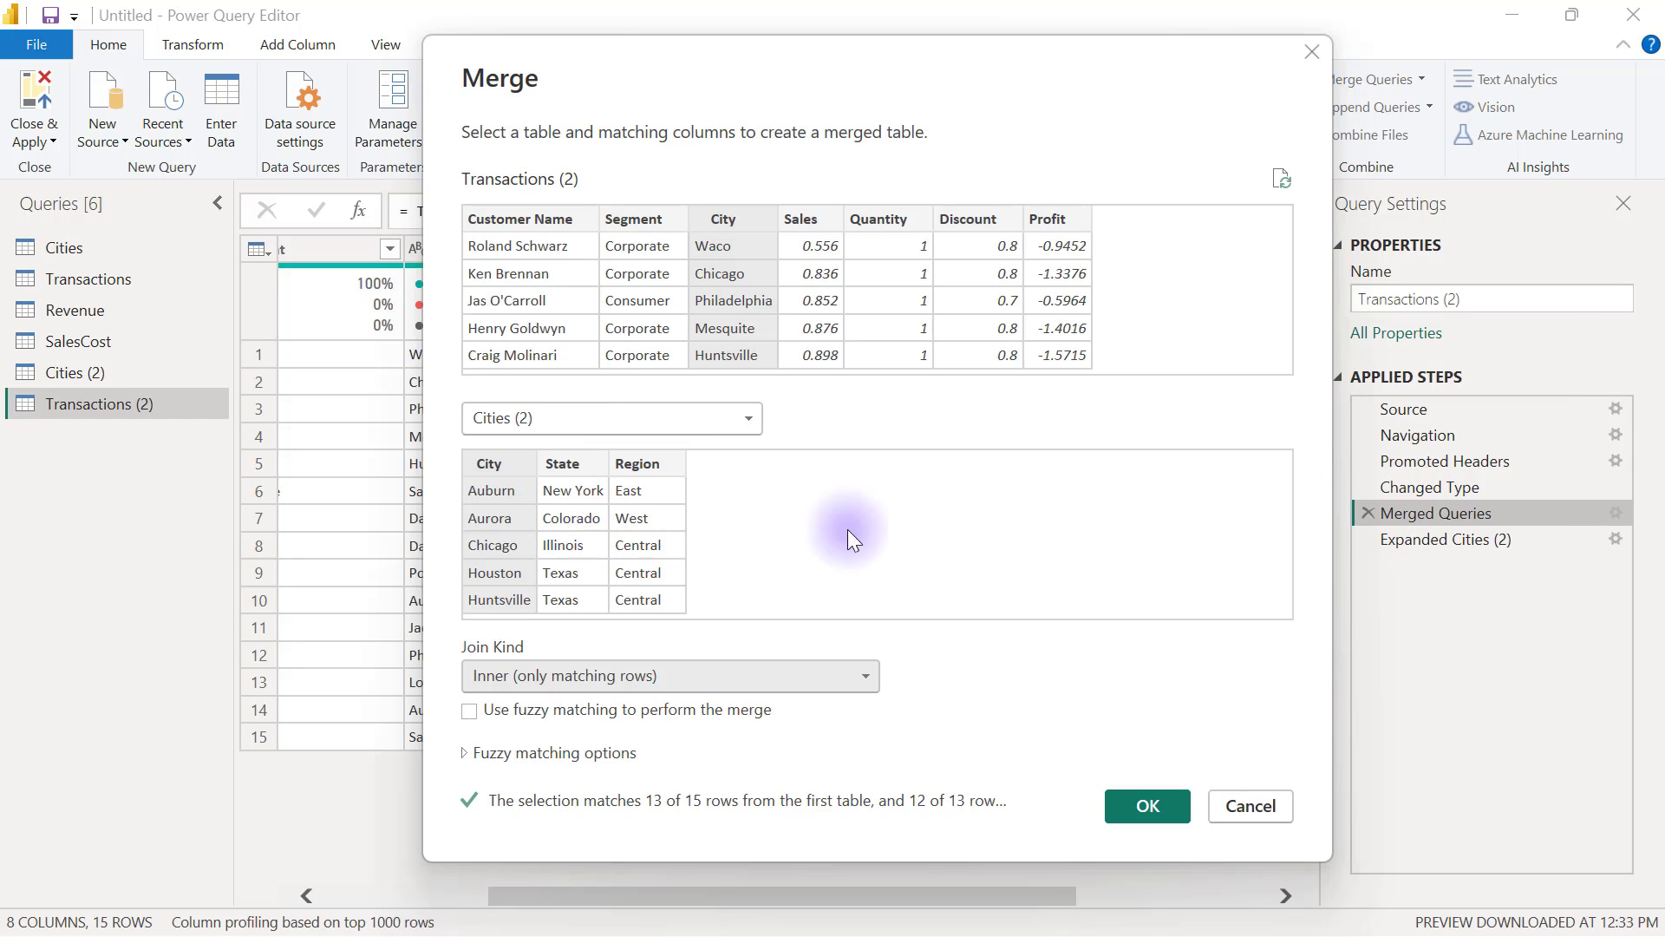
left_click(1136, 803)
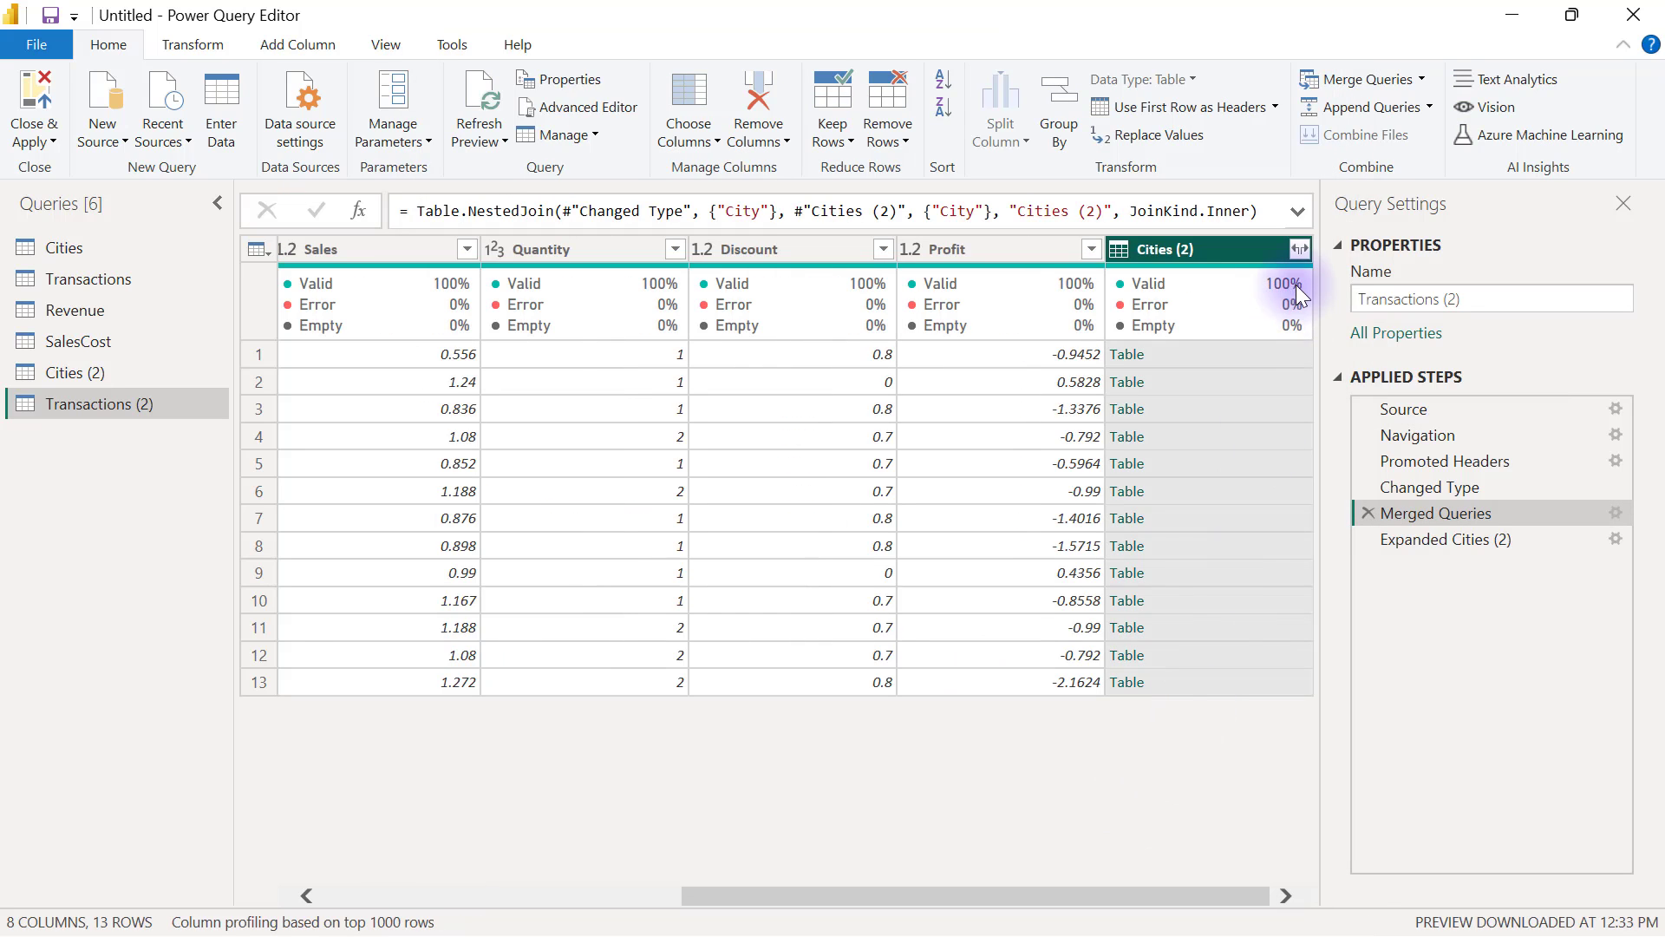
Step: Review the City column of Transactions (2) at the Expanded Cities (2) step
left_click(1299, 248)
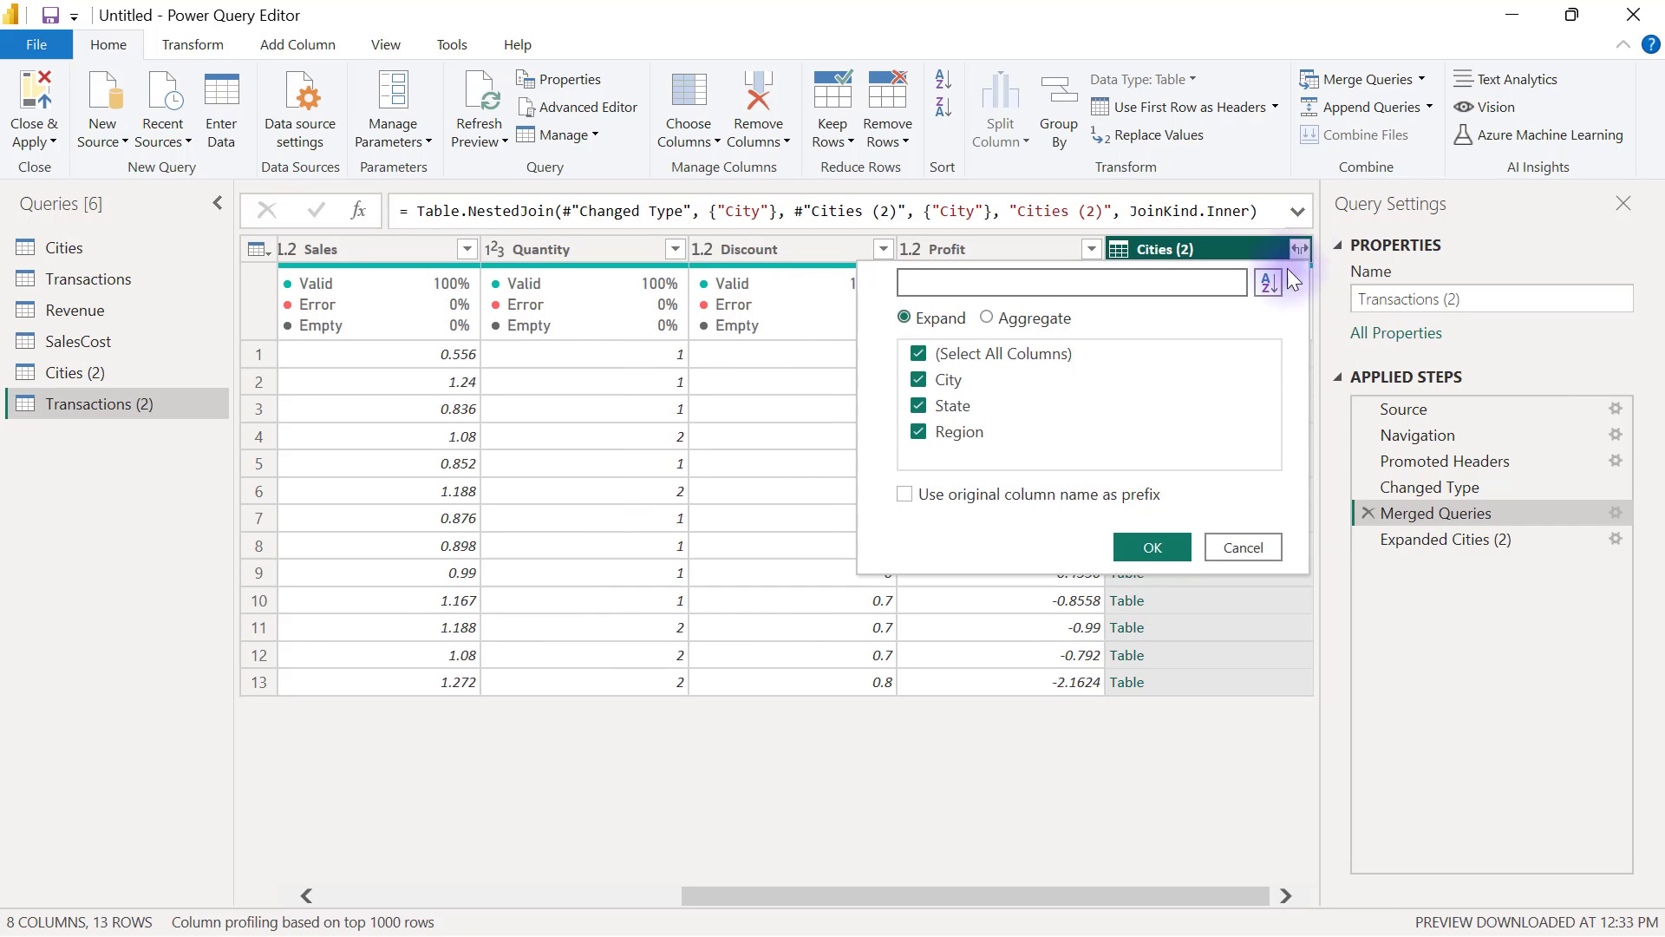
left_click(1249, 545)
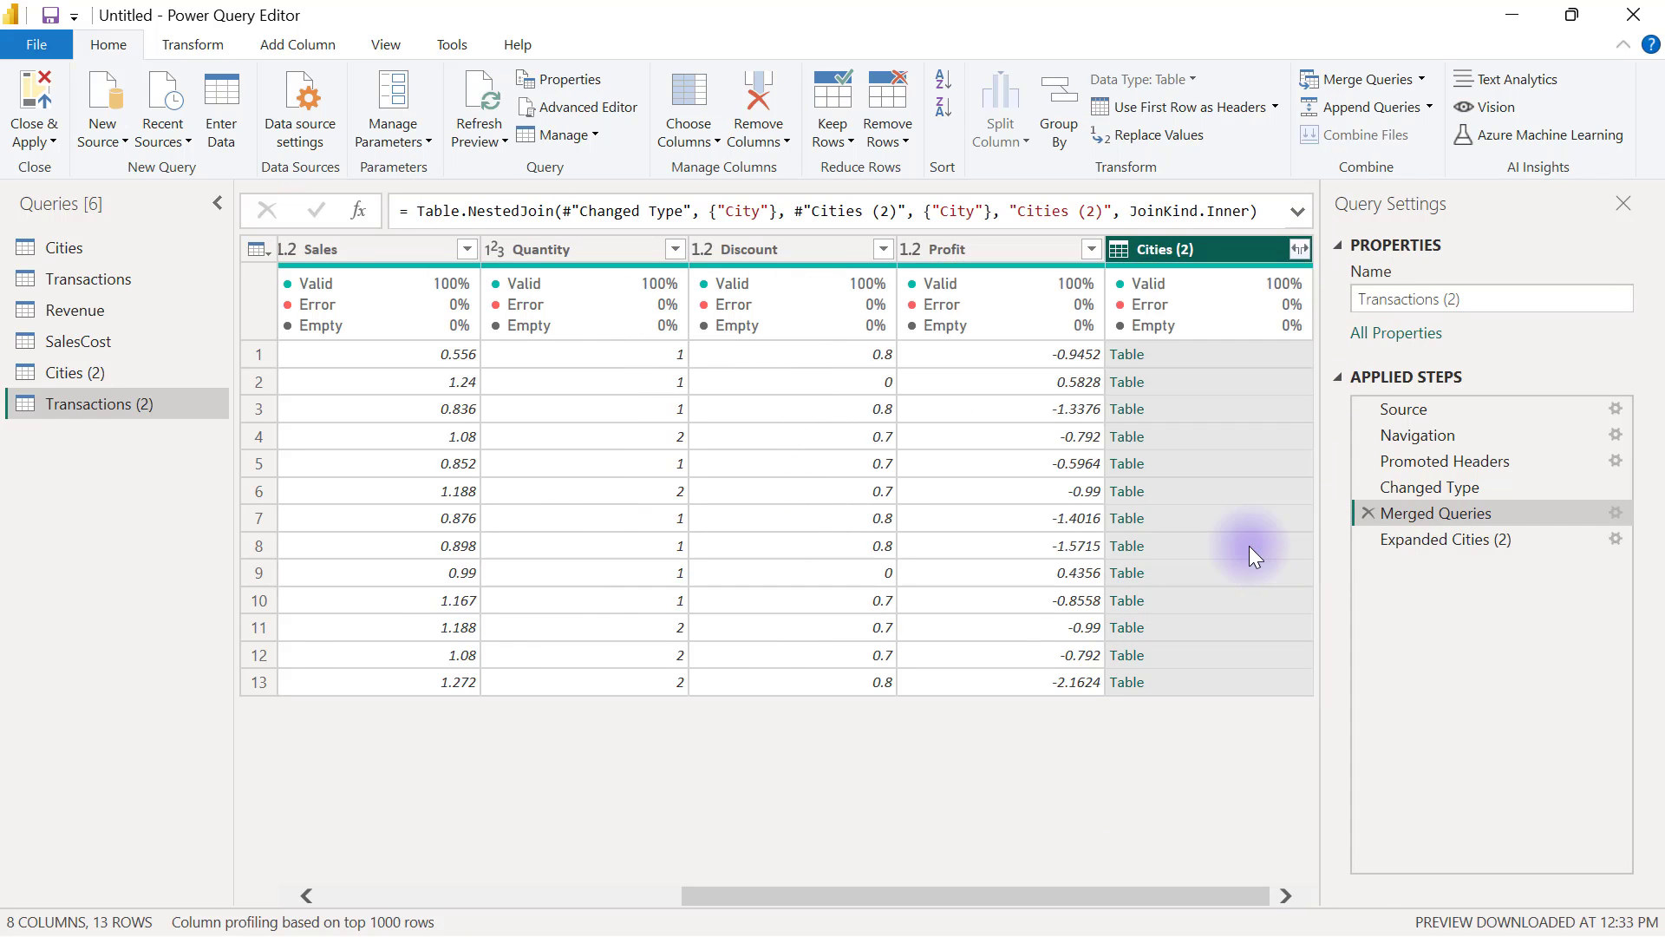
left_click(1436, 543)
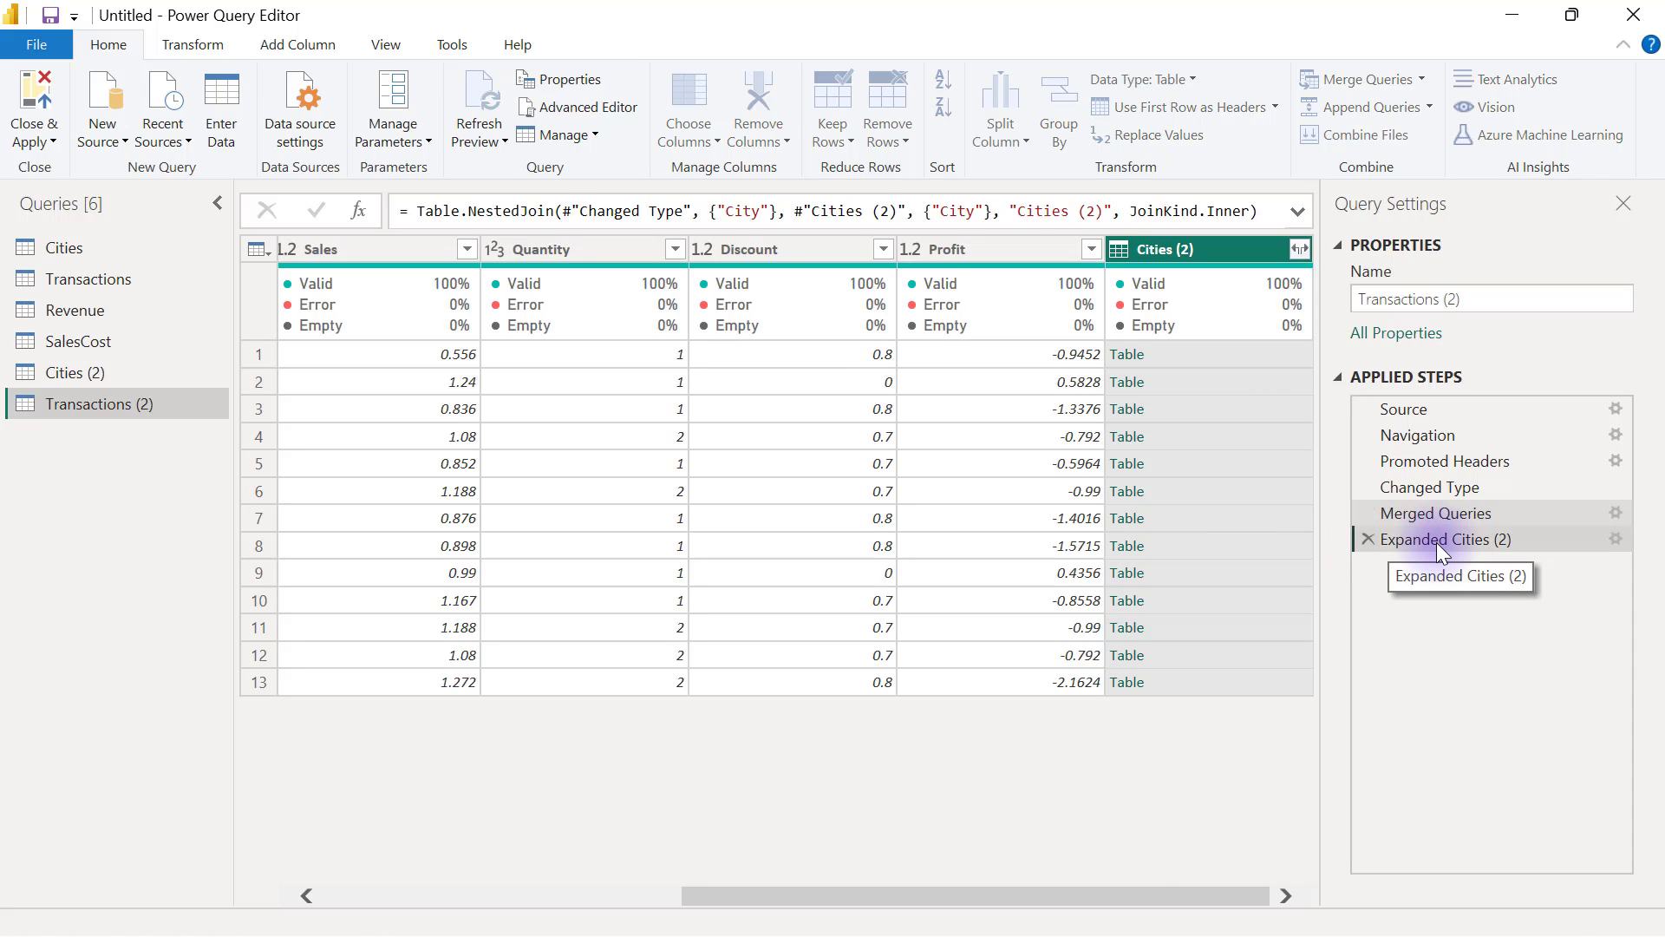
left_click_drag(1121, 891, 744, 929)
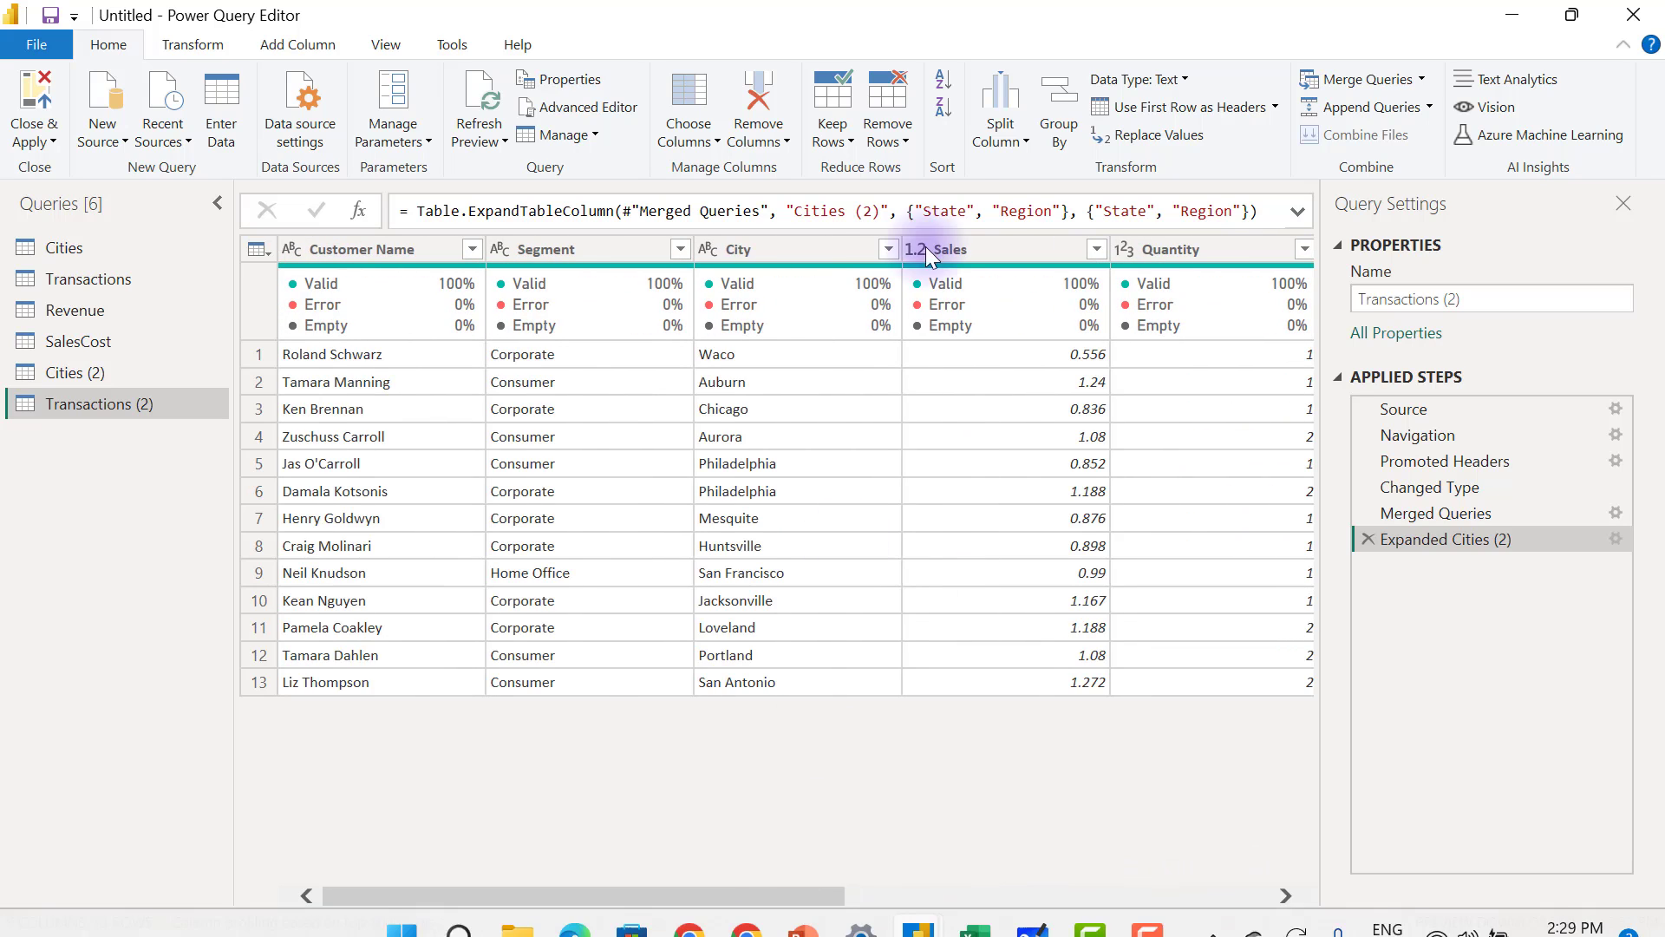
left_click(801, 246)
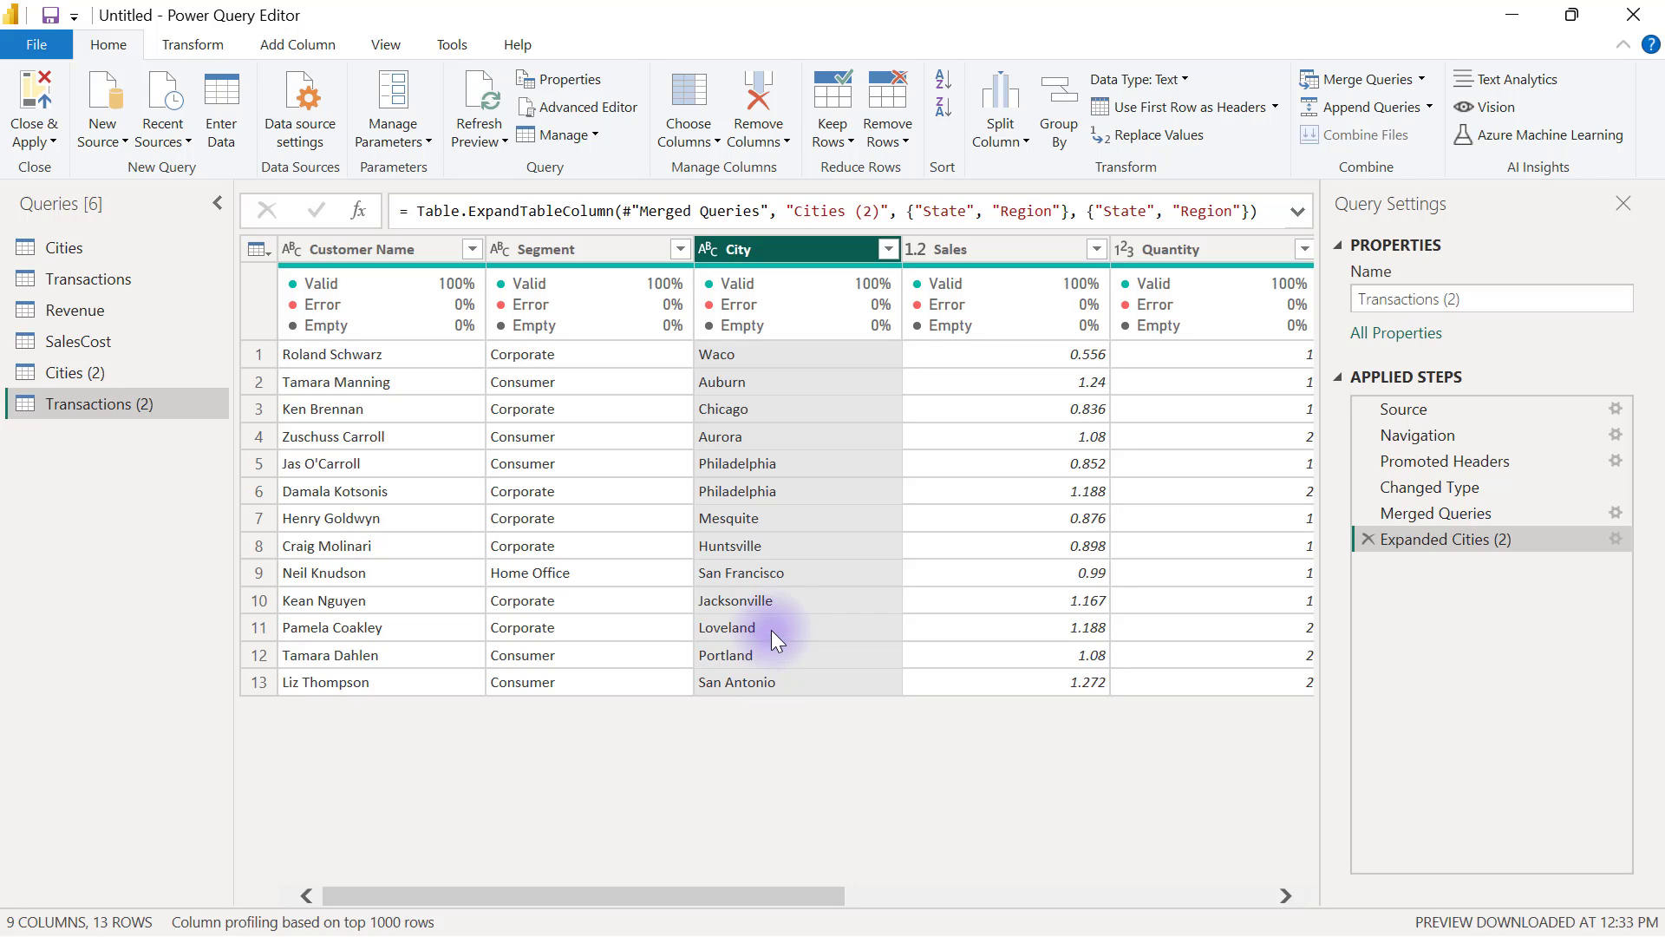
Step: Edit the Merged Queries step of Transactions (2) to use the Right Outer (all from second, matching from first) join kind
left_click(1457, 518)
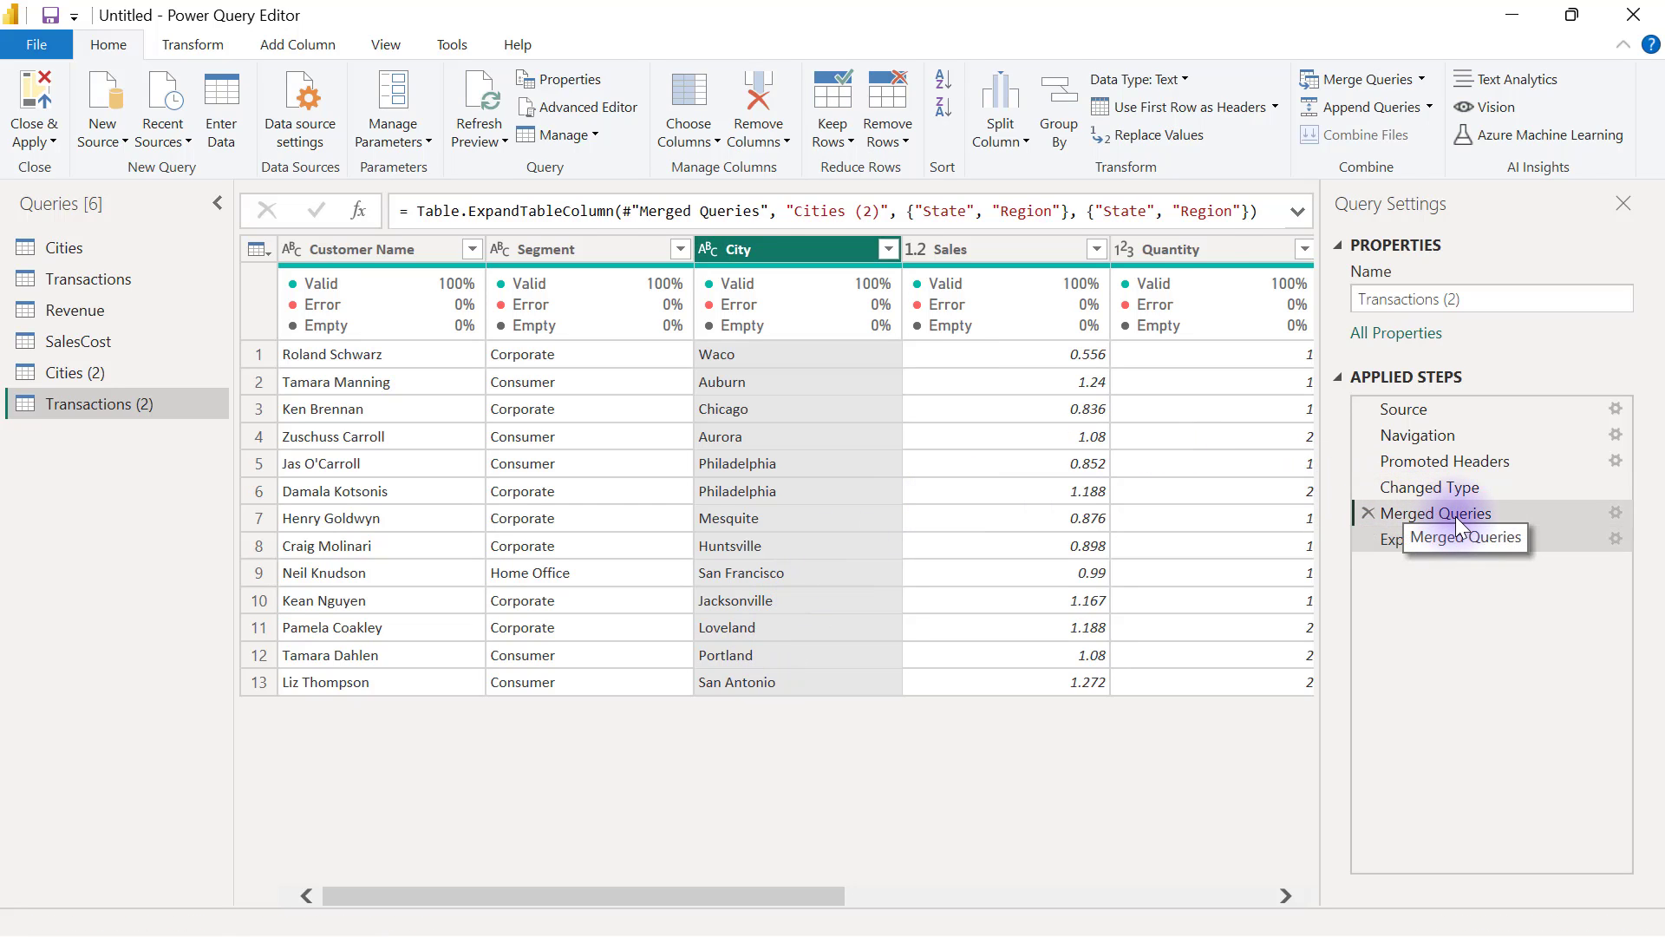
right_click(1455, 517)
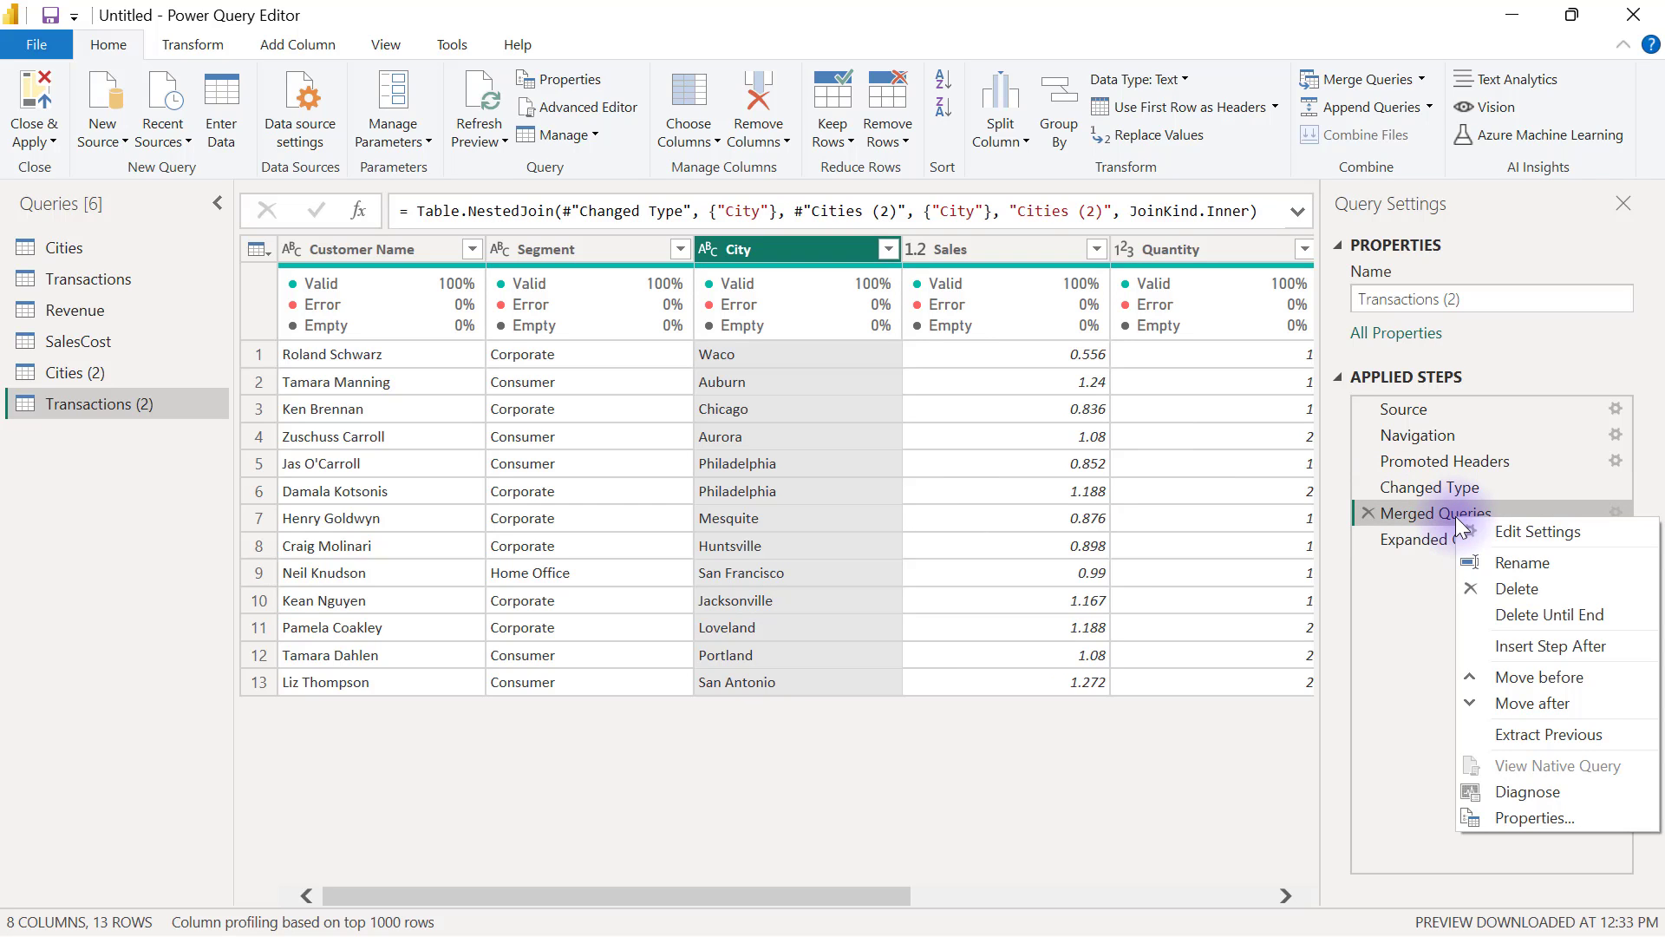
left_click(1506, 531)
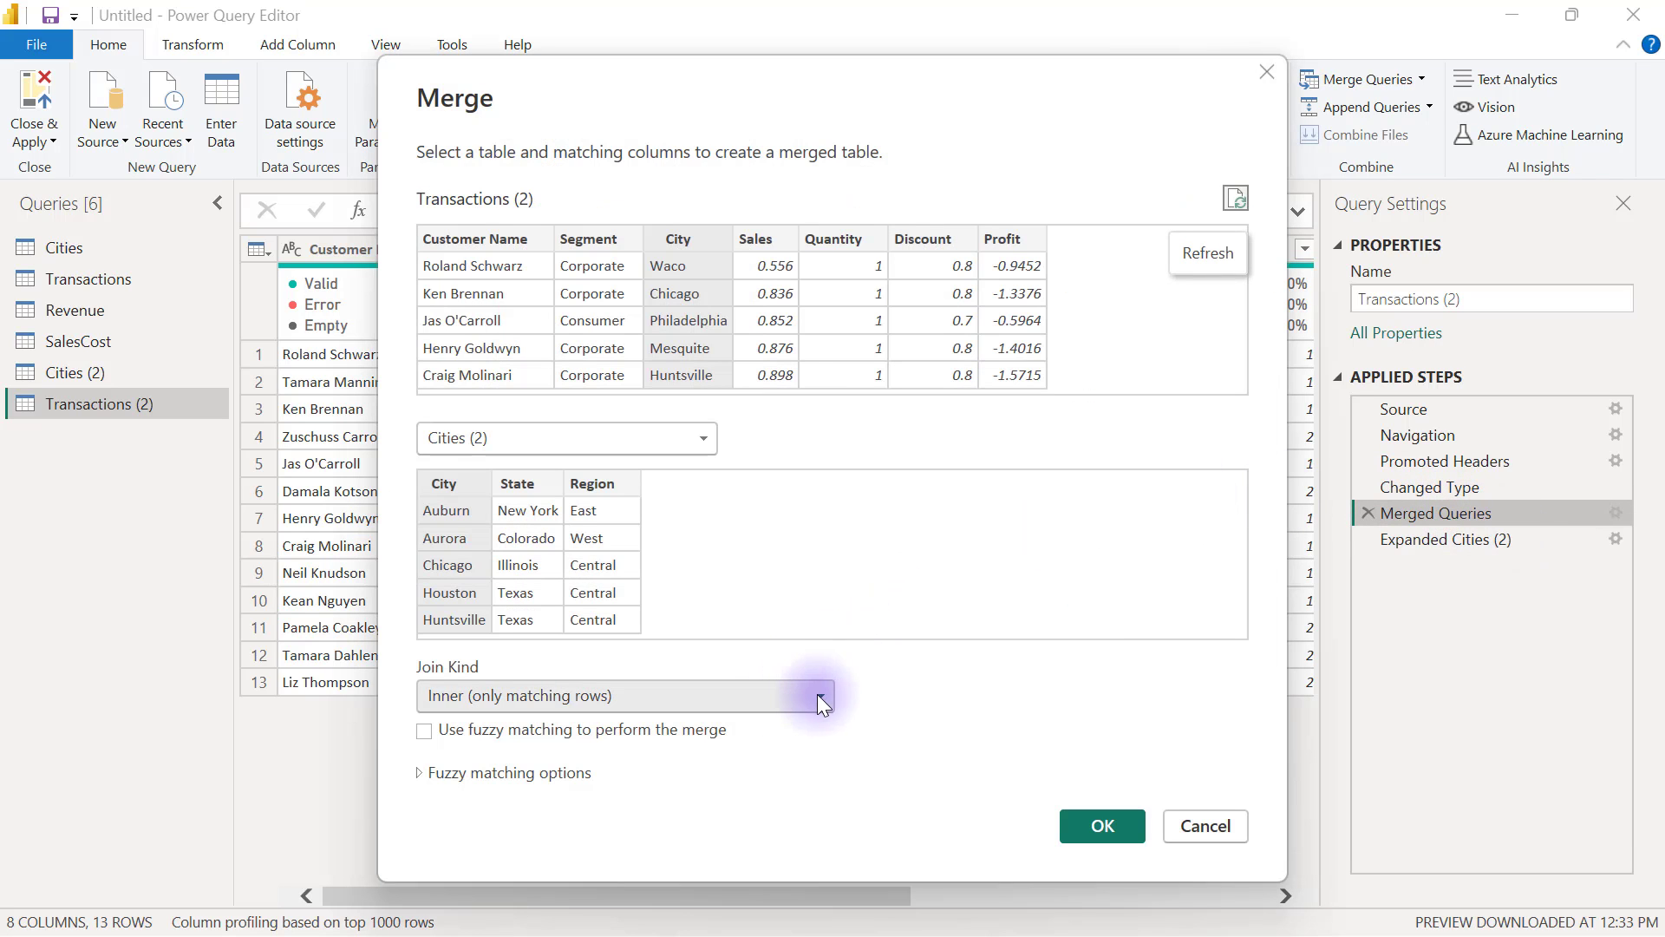
left_click(819, 701)
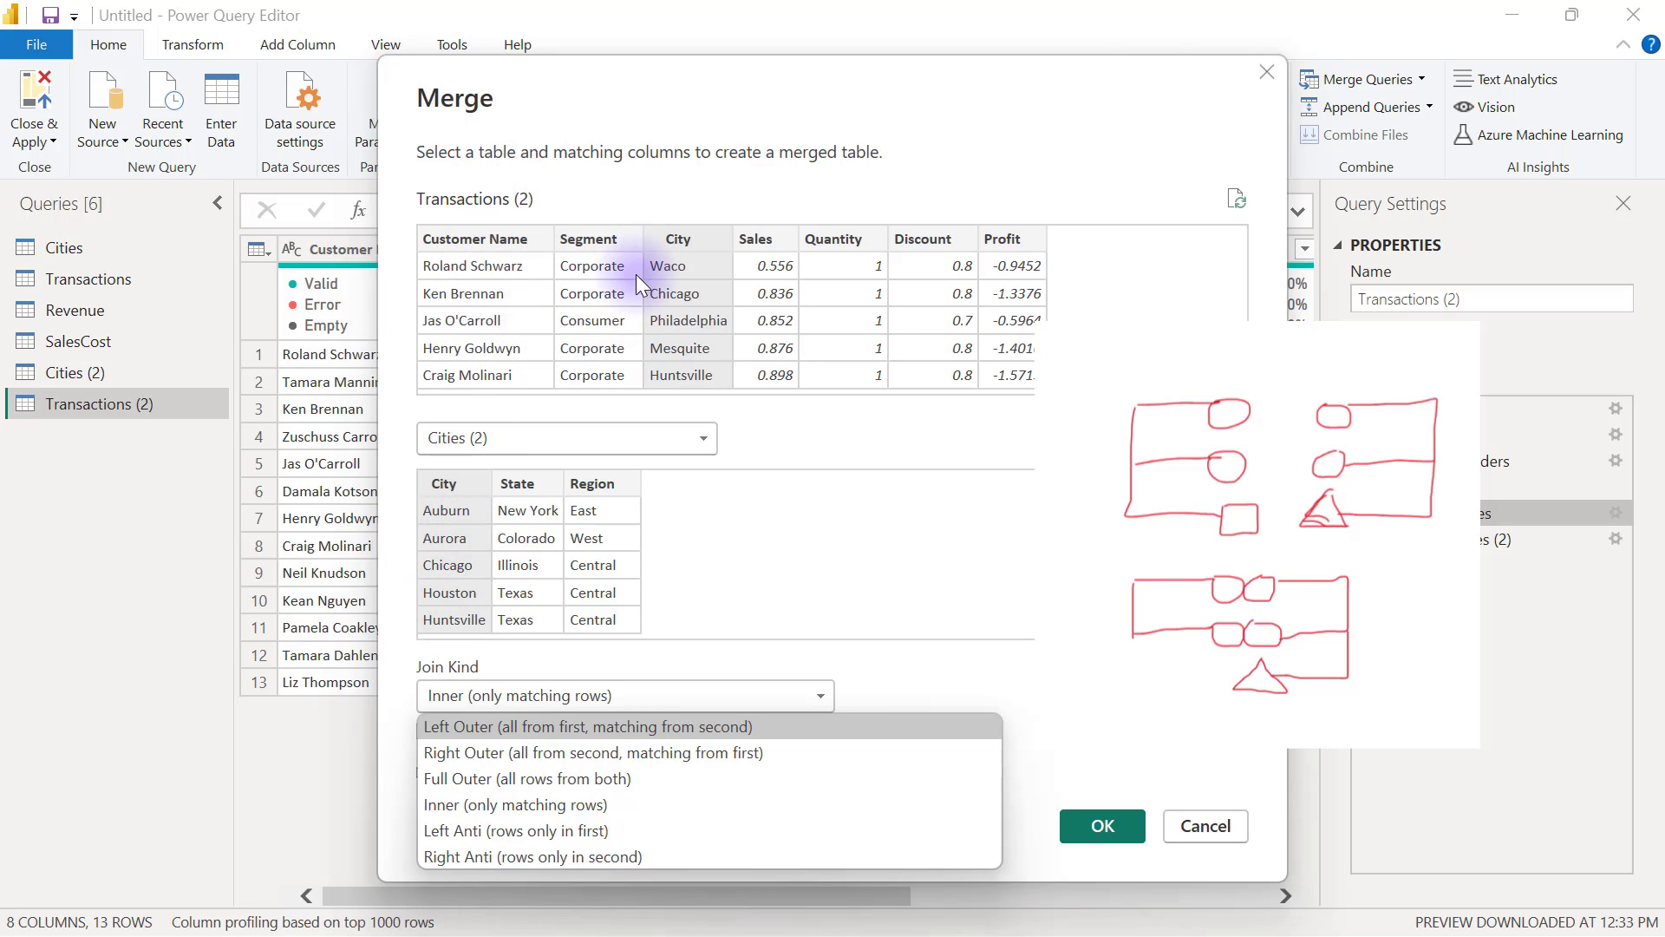
left_click(555, 748)
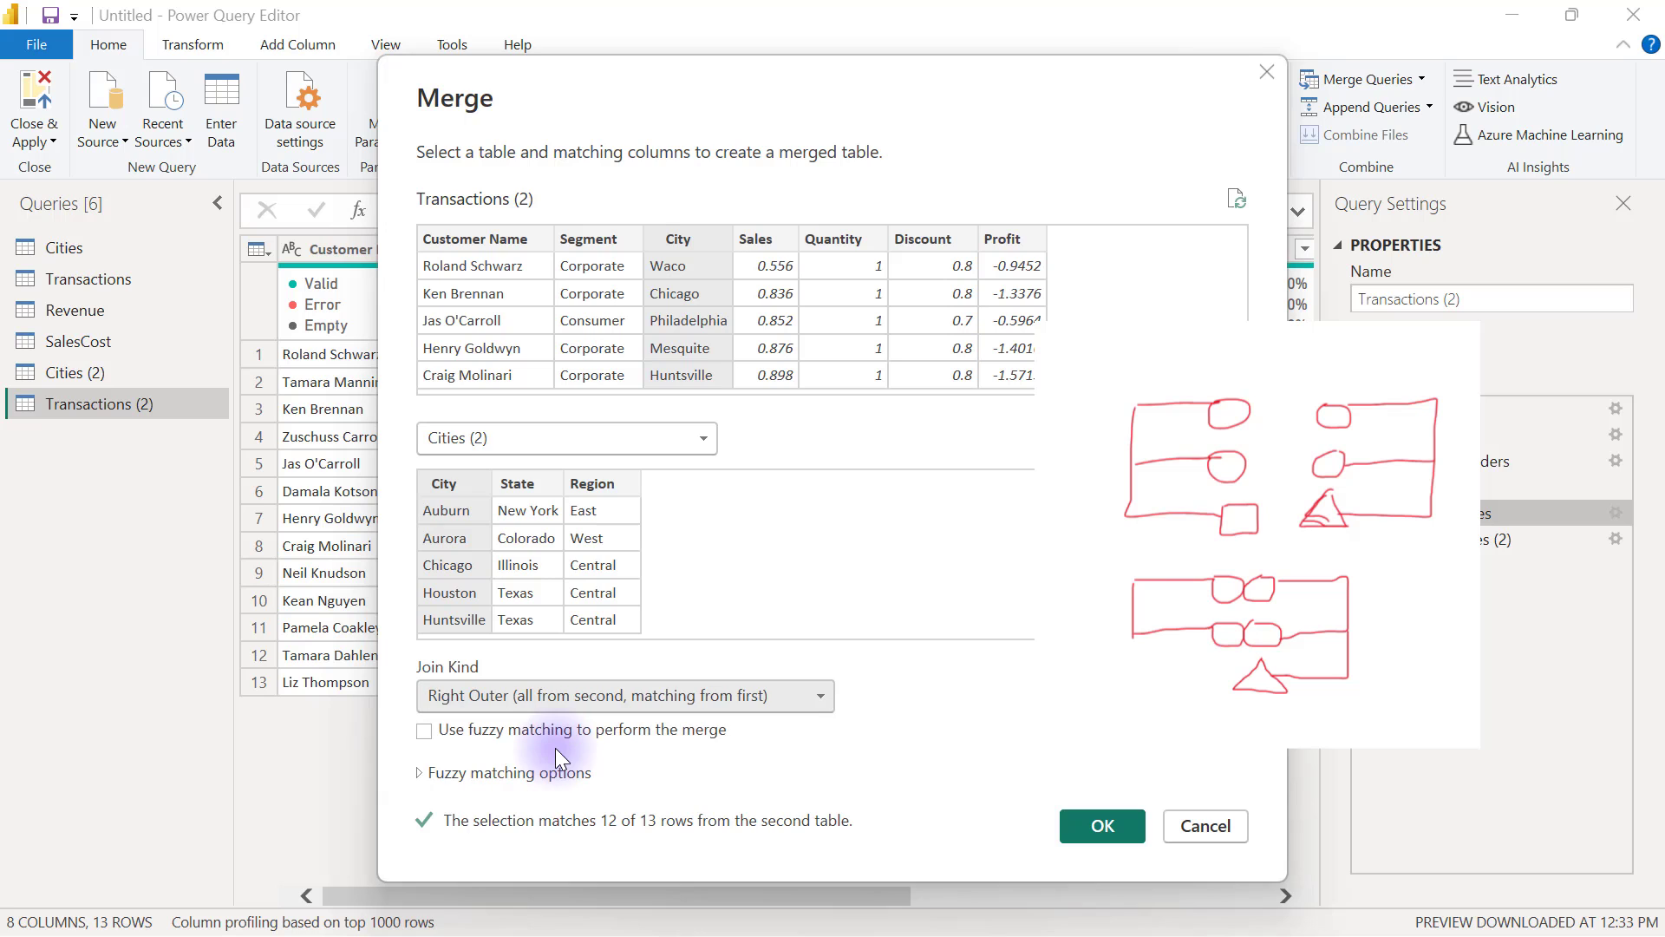
left_click(1100, 829)
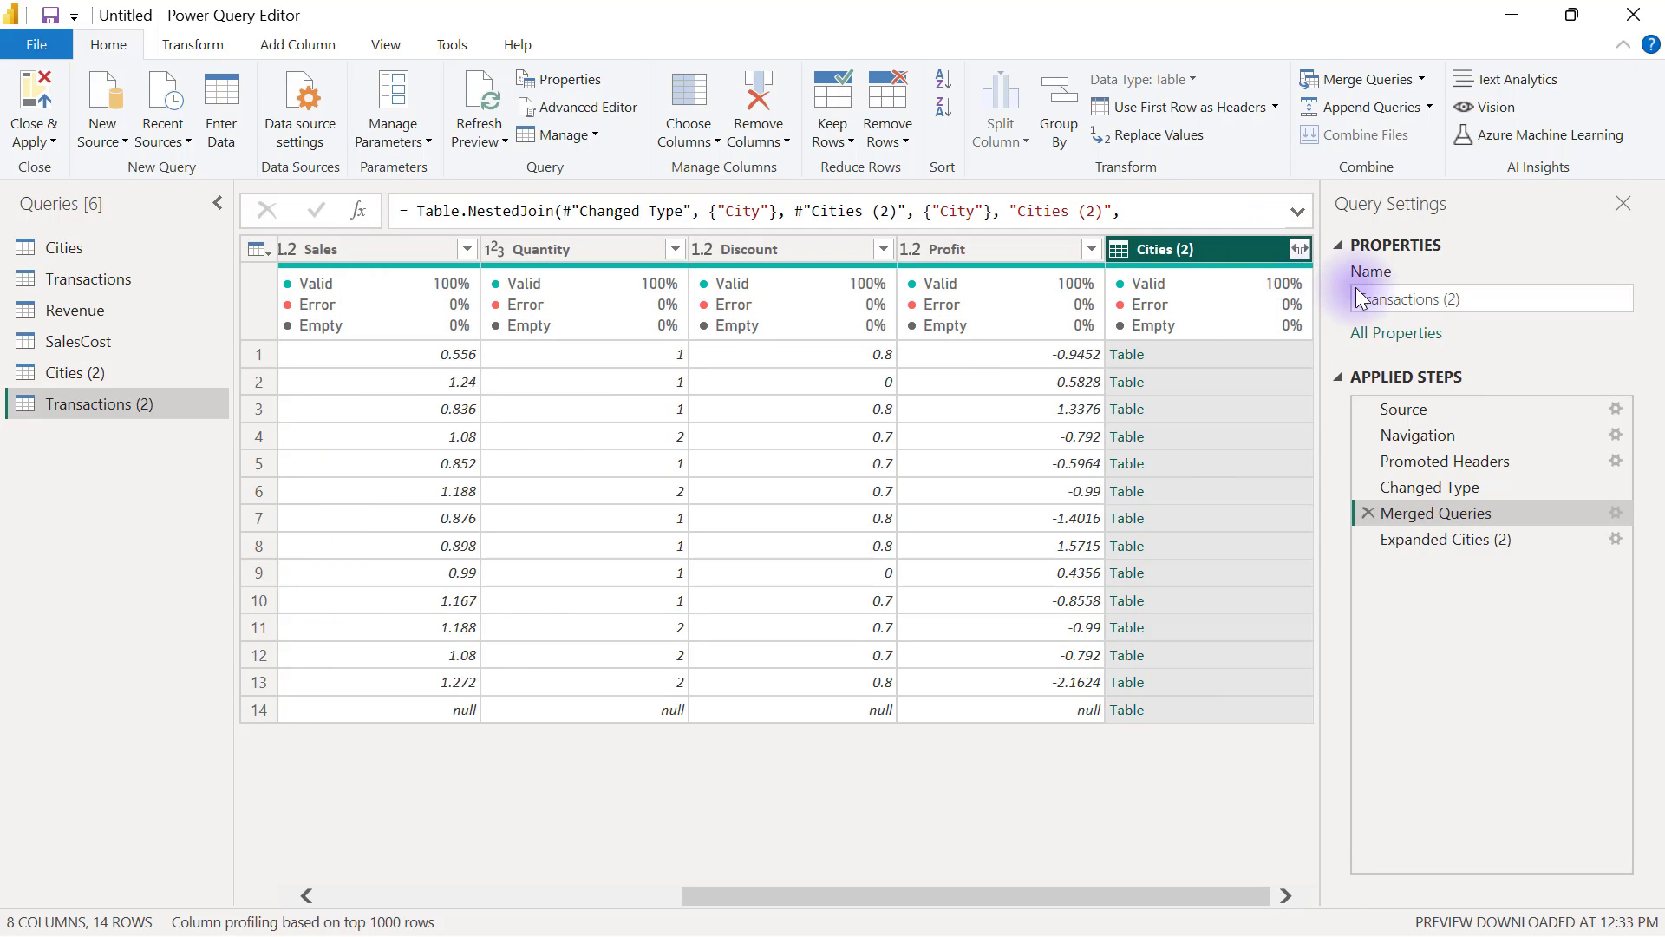
Step: Review the right outer join's rows across all columns at the Expanded Cities (2) step, including the State and Region columns
left_click(1434, 539)
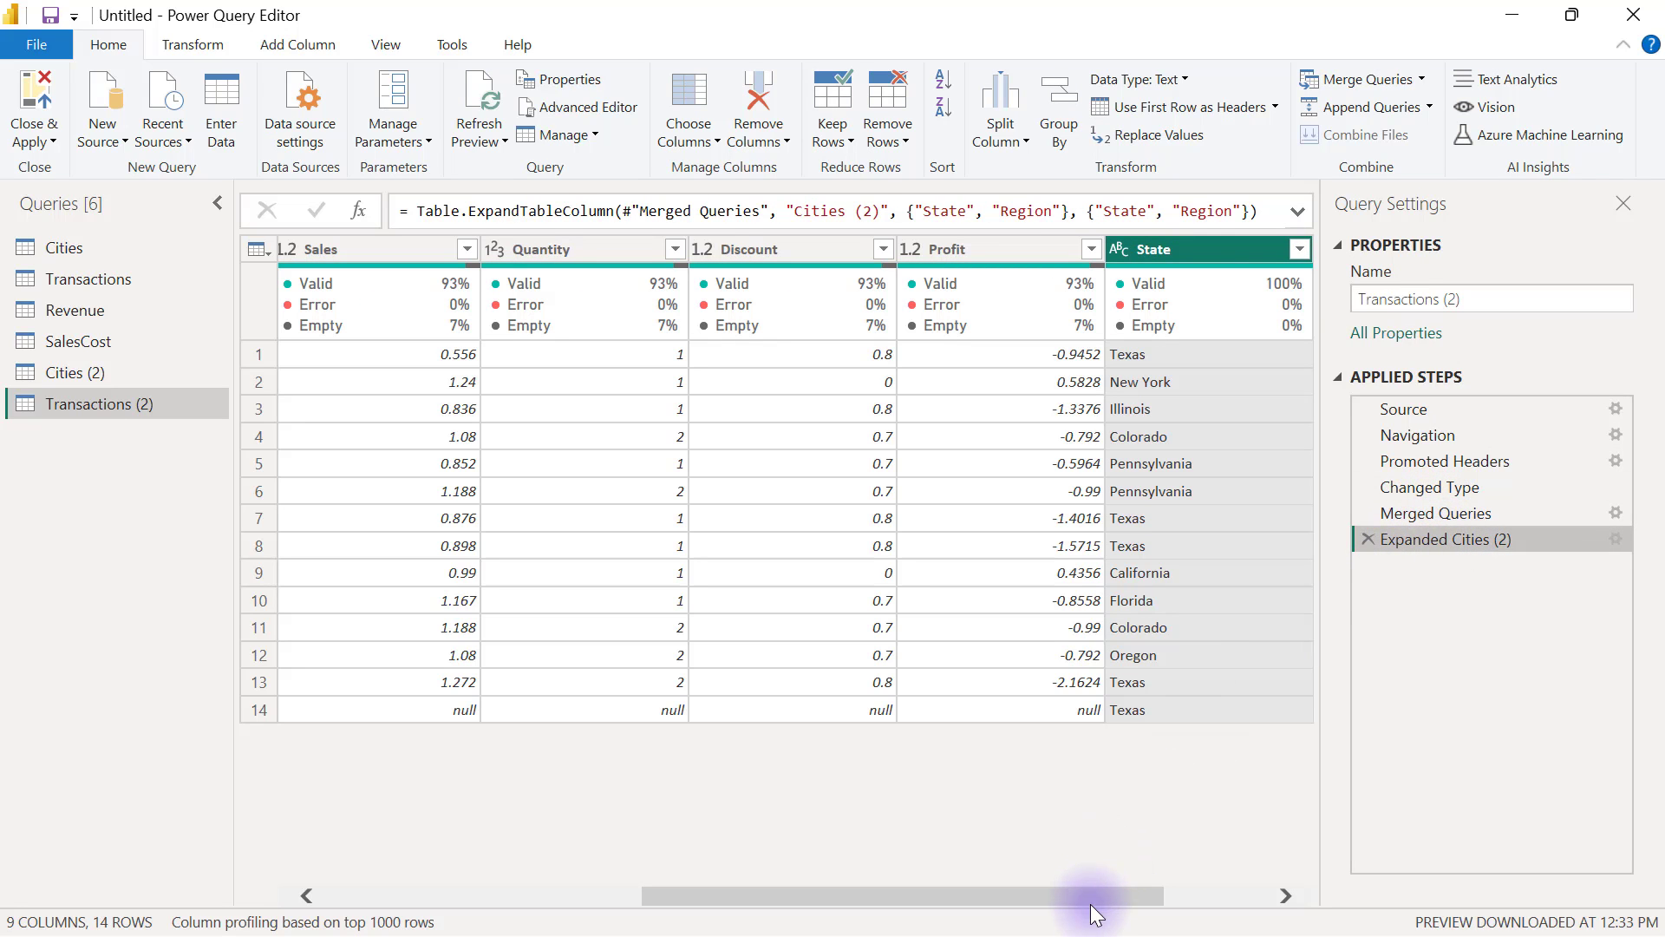
left_click_drag(1094, 901, 1198, 881)
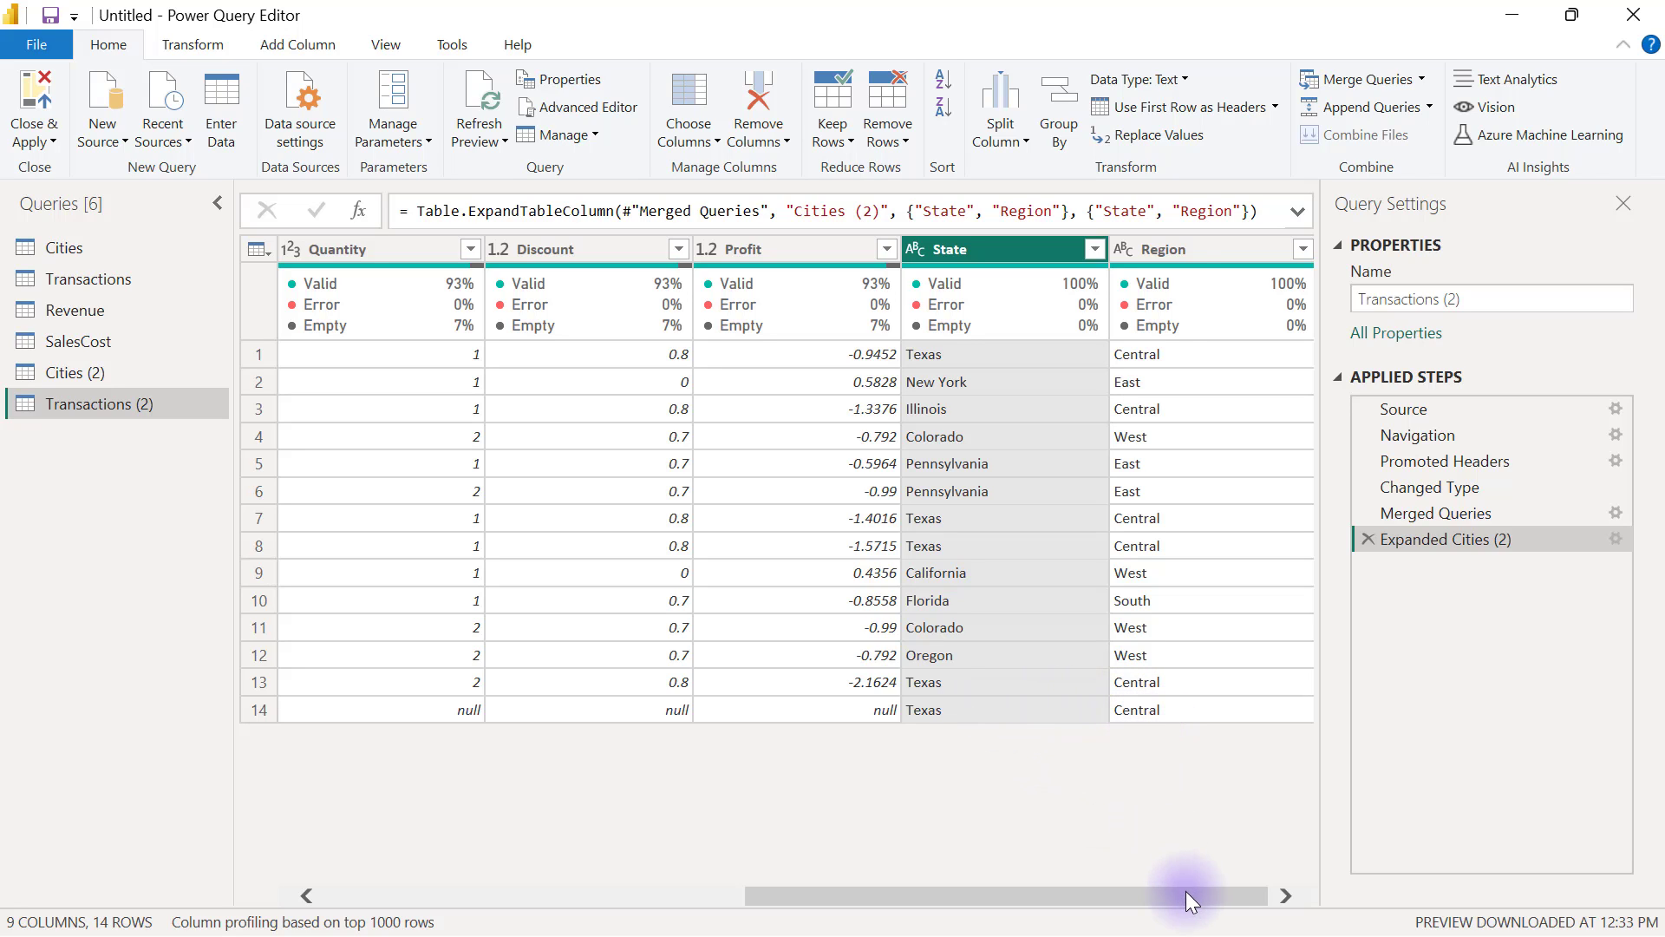
left_click_drag(1199, 896, 803, 922)
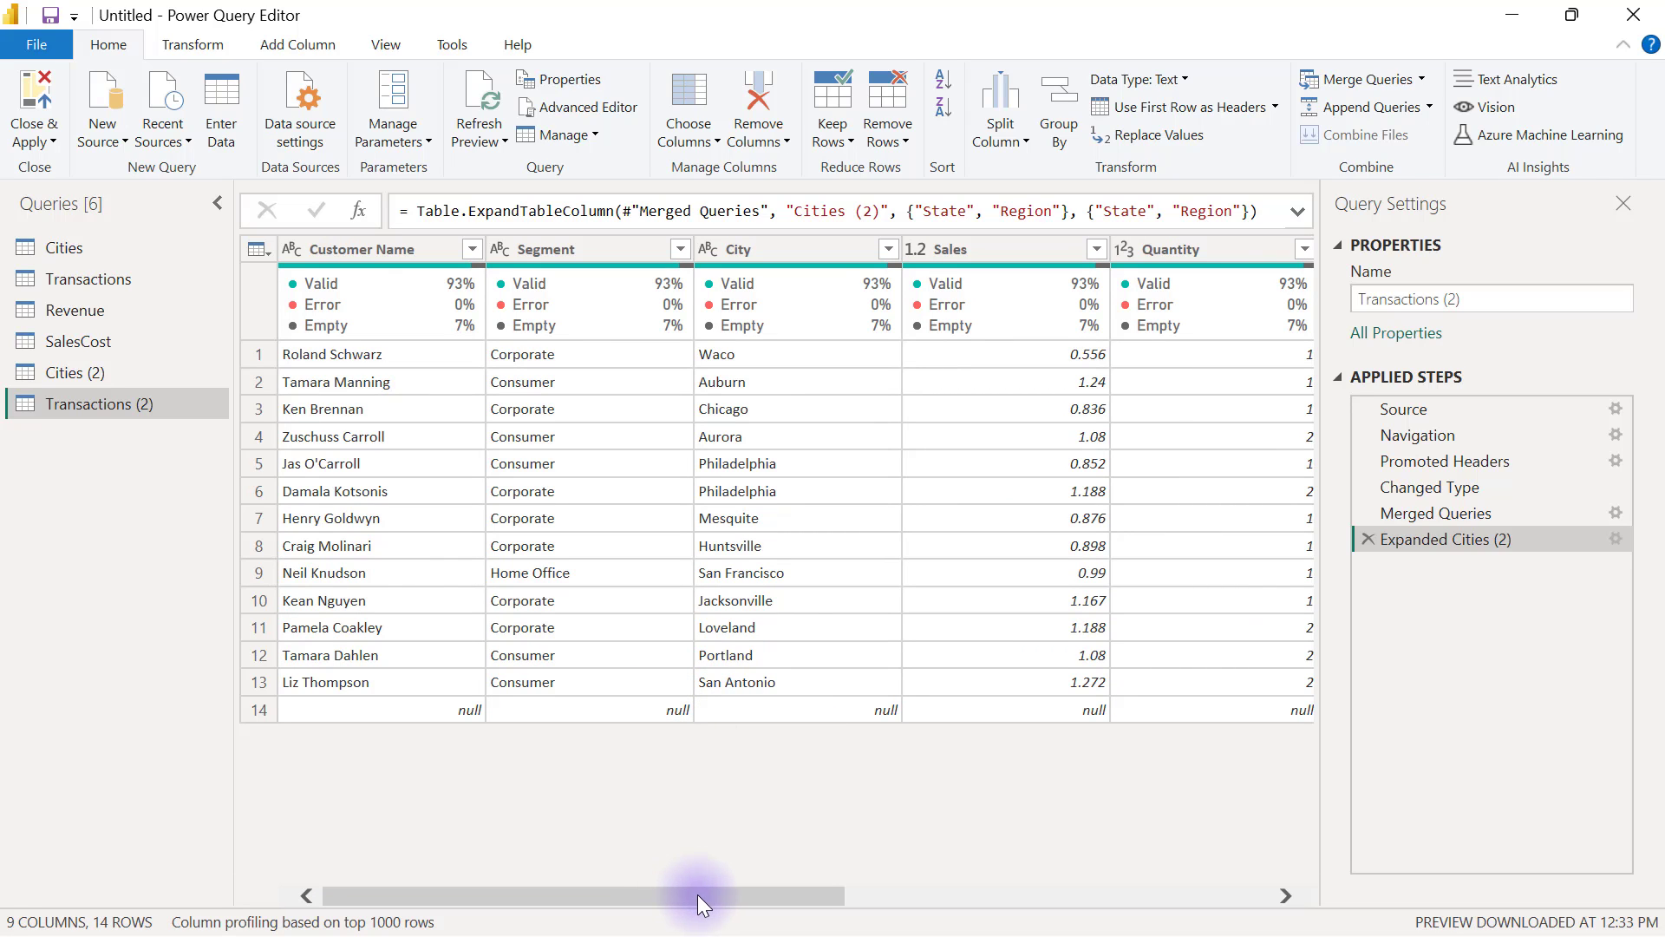
left_click_drag(700, 893, 1123, 883)
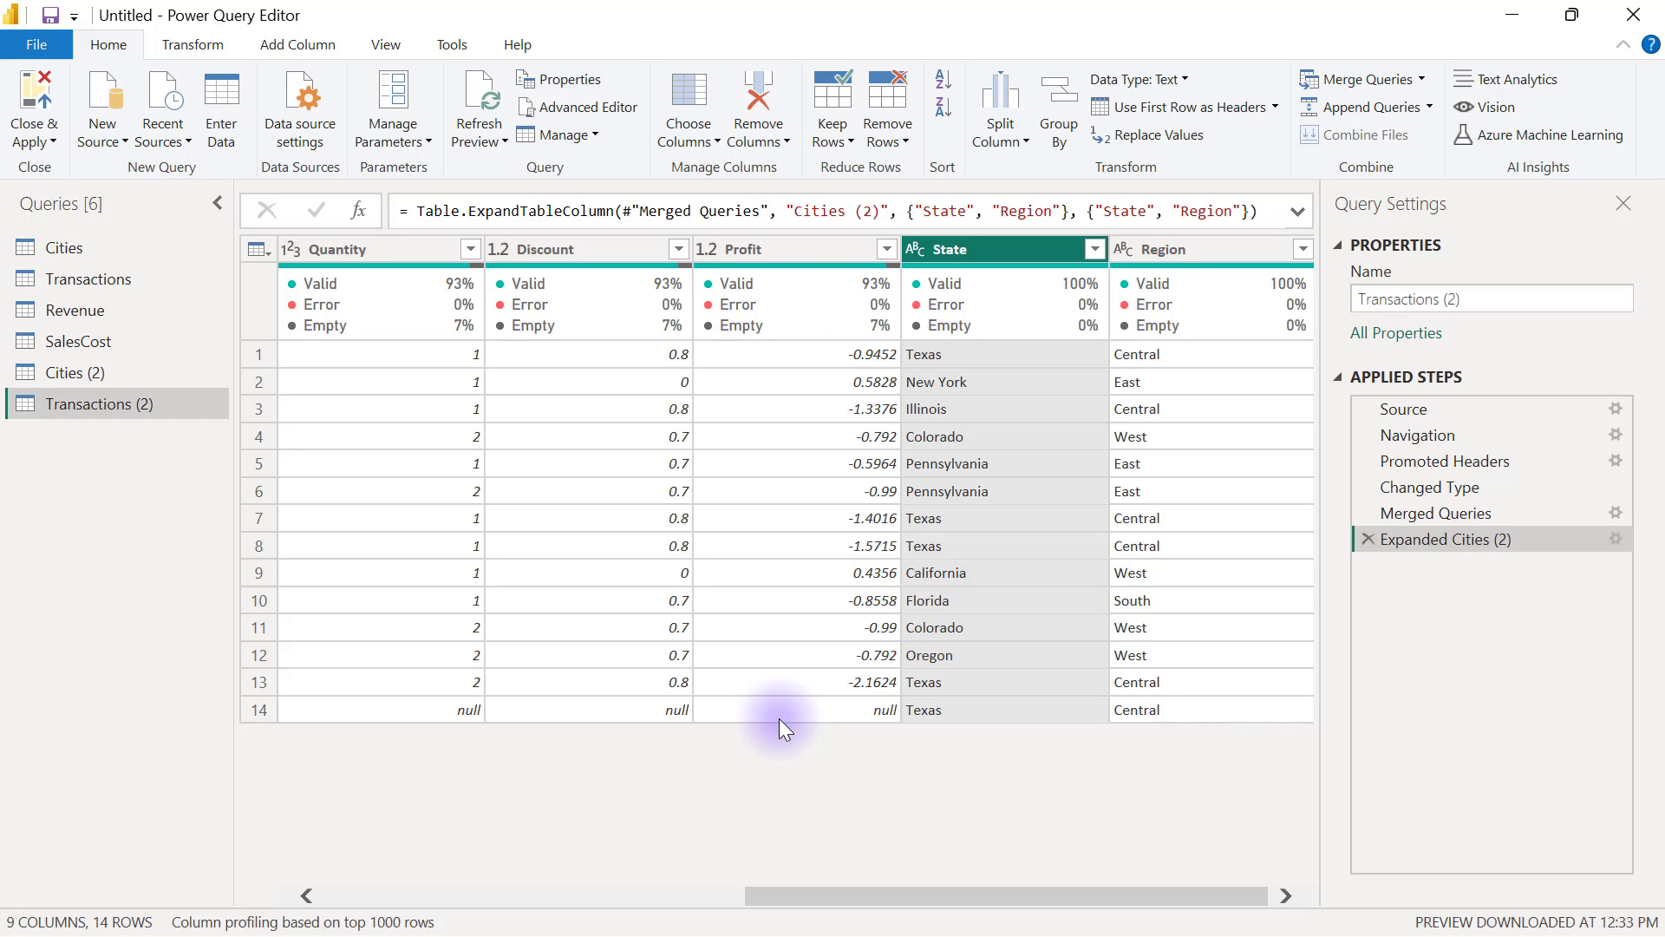
Step: Edit the Merged Queries step of Transactions (2) to use the Full Outer (all rows from both) join kind
left_click(1431, 515)
right_click(1431, 516)
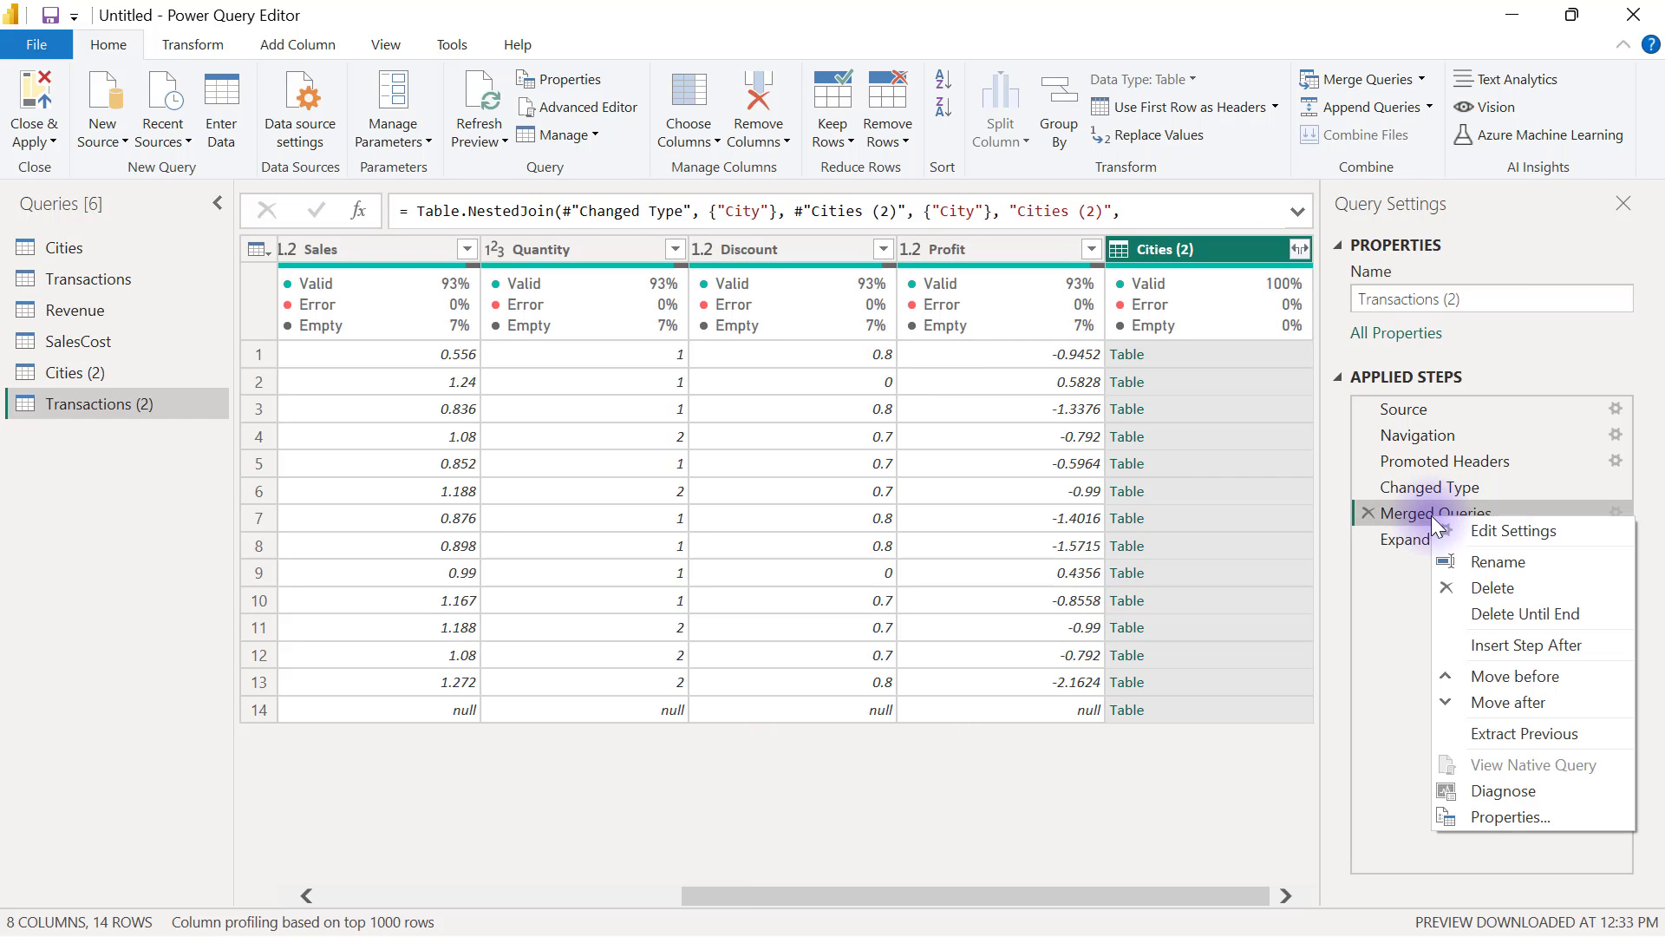
left_click(1490, 536)
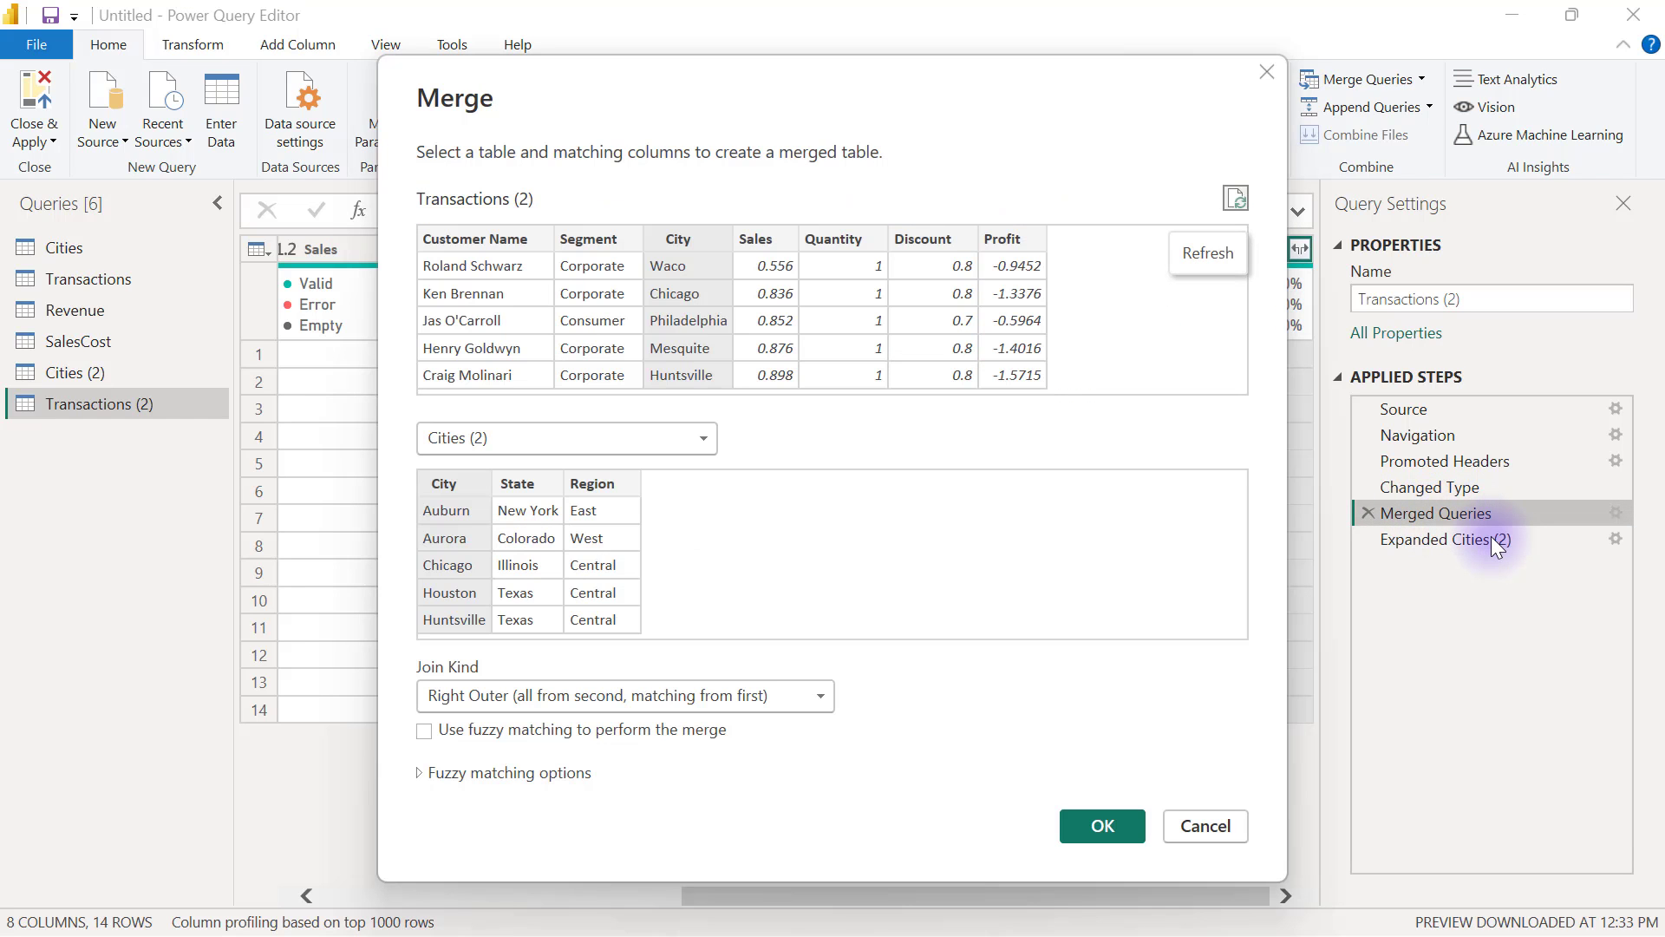
left_click(816, 699)
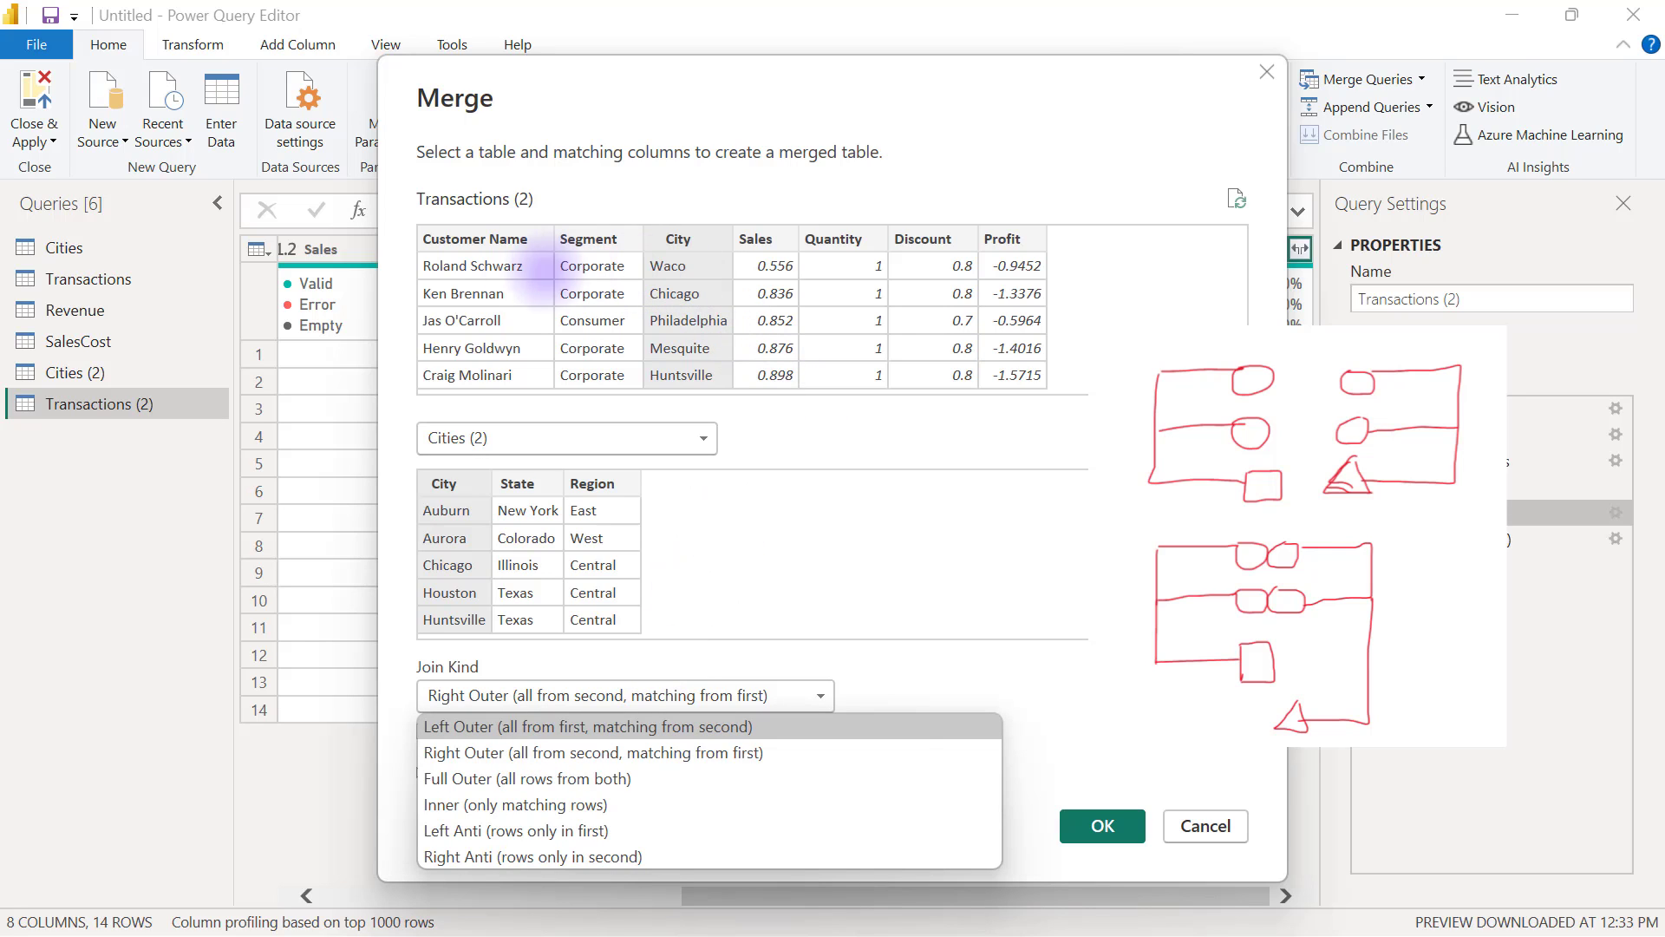
left_click_drag(424, 187, 782, 389)
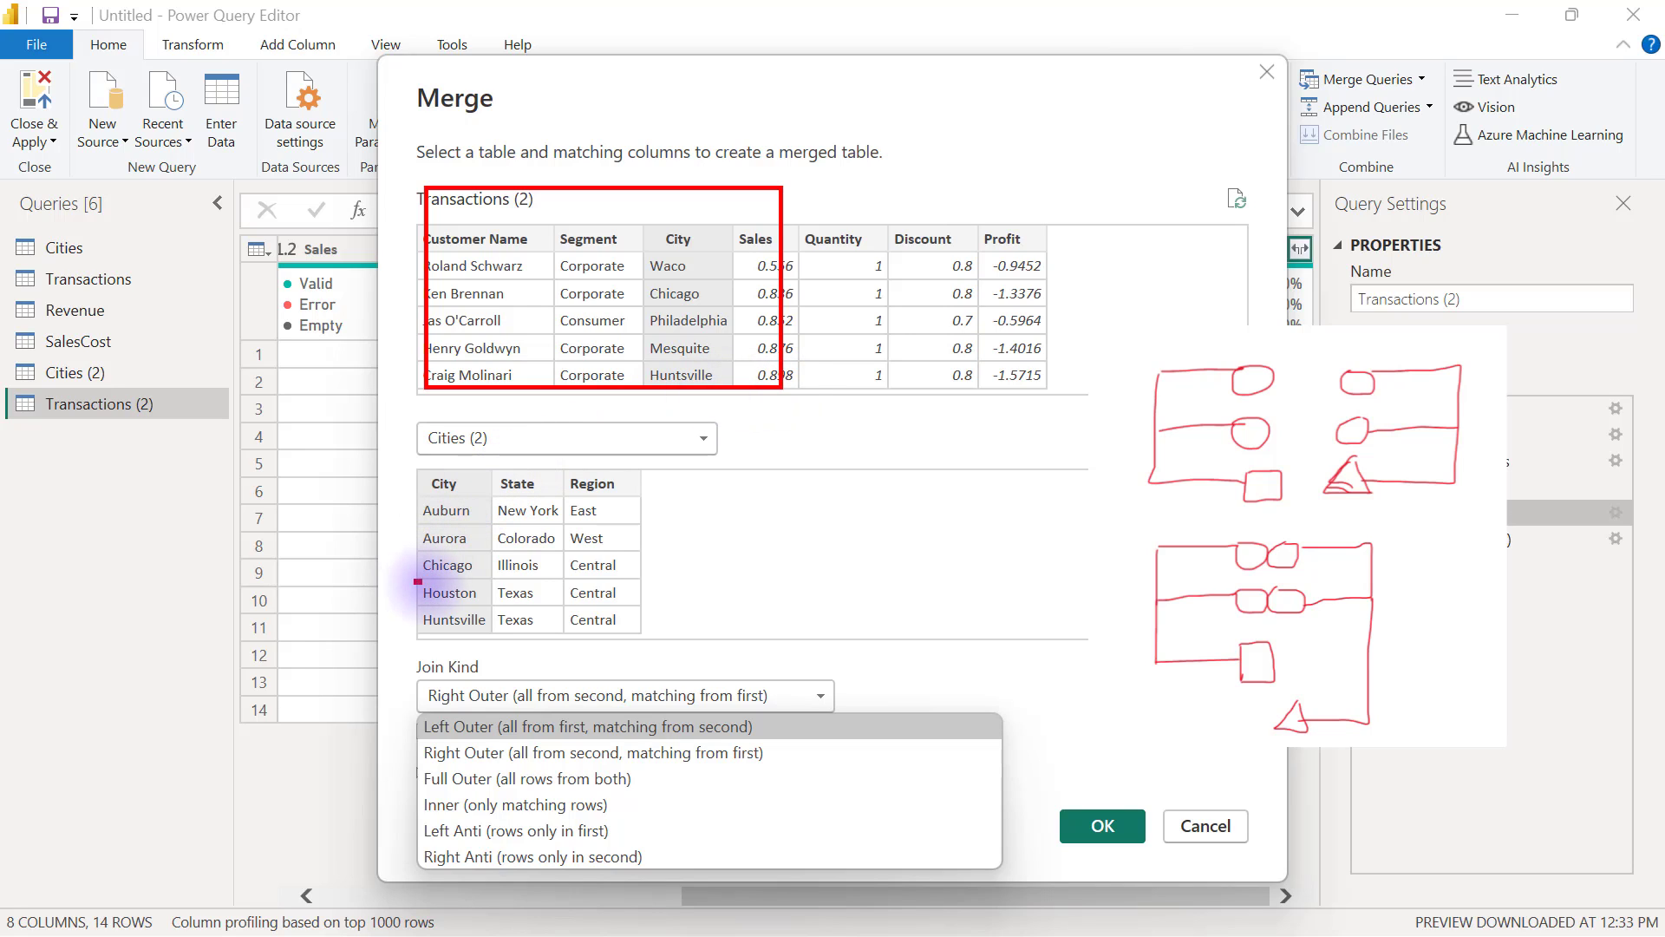
left_click_drag(418, 581, 494, 608)
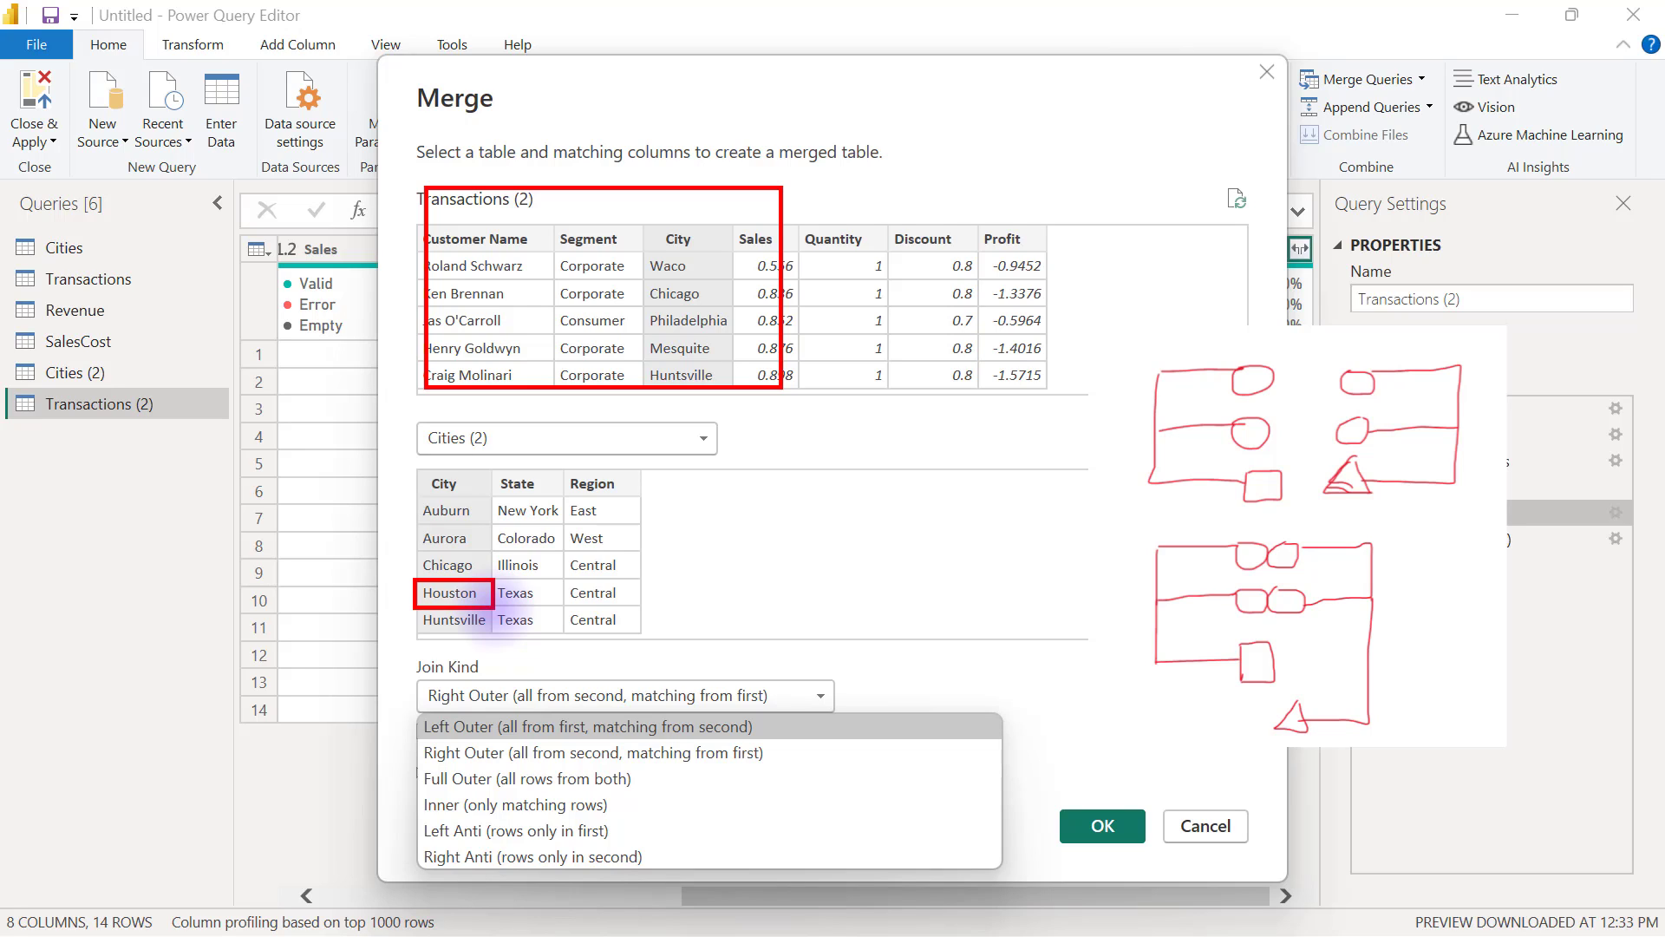
key("Escape")
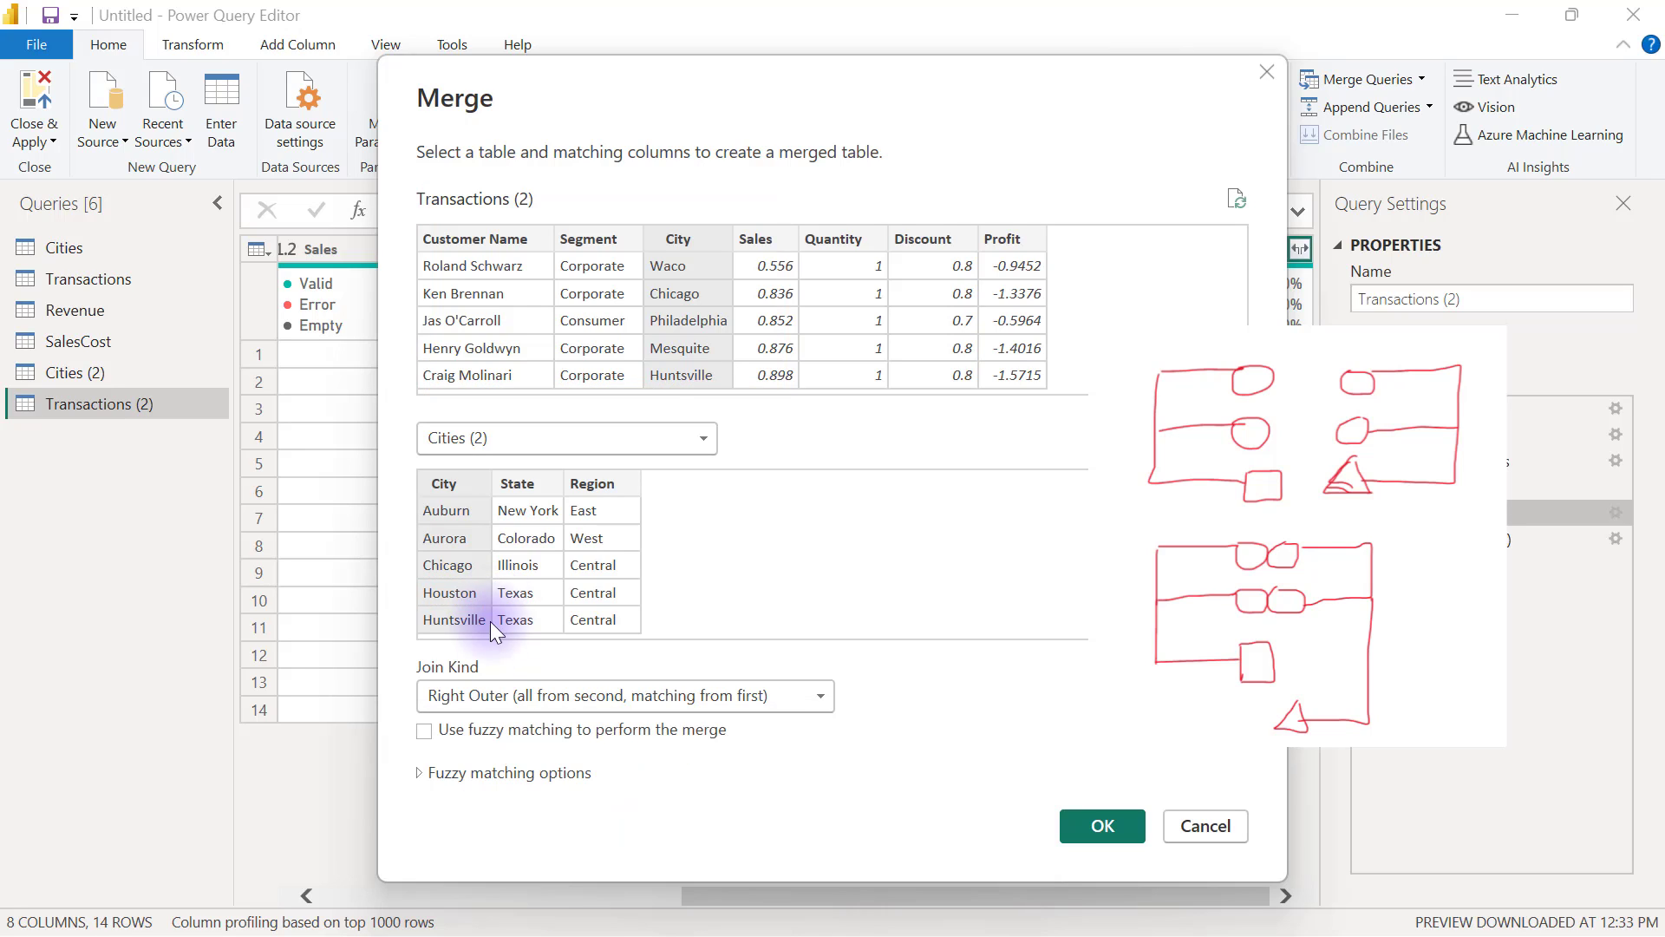
left_click(739, 690)
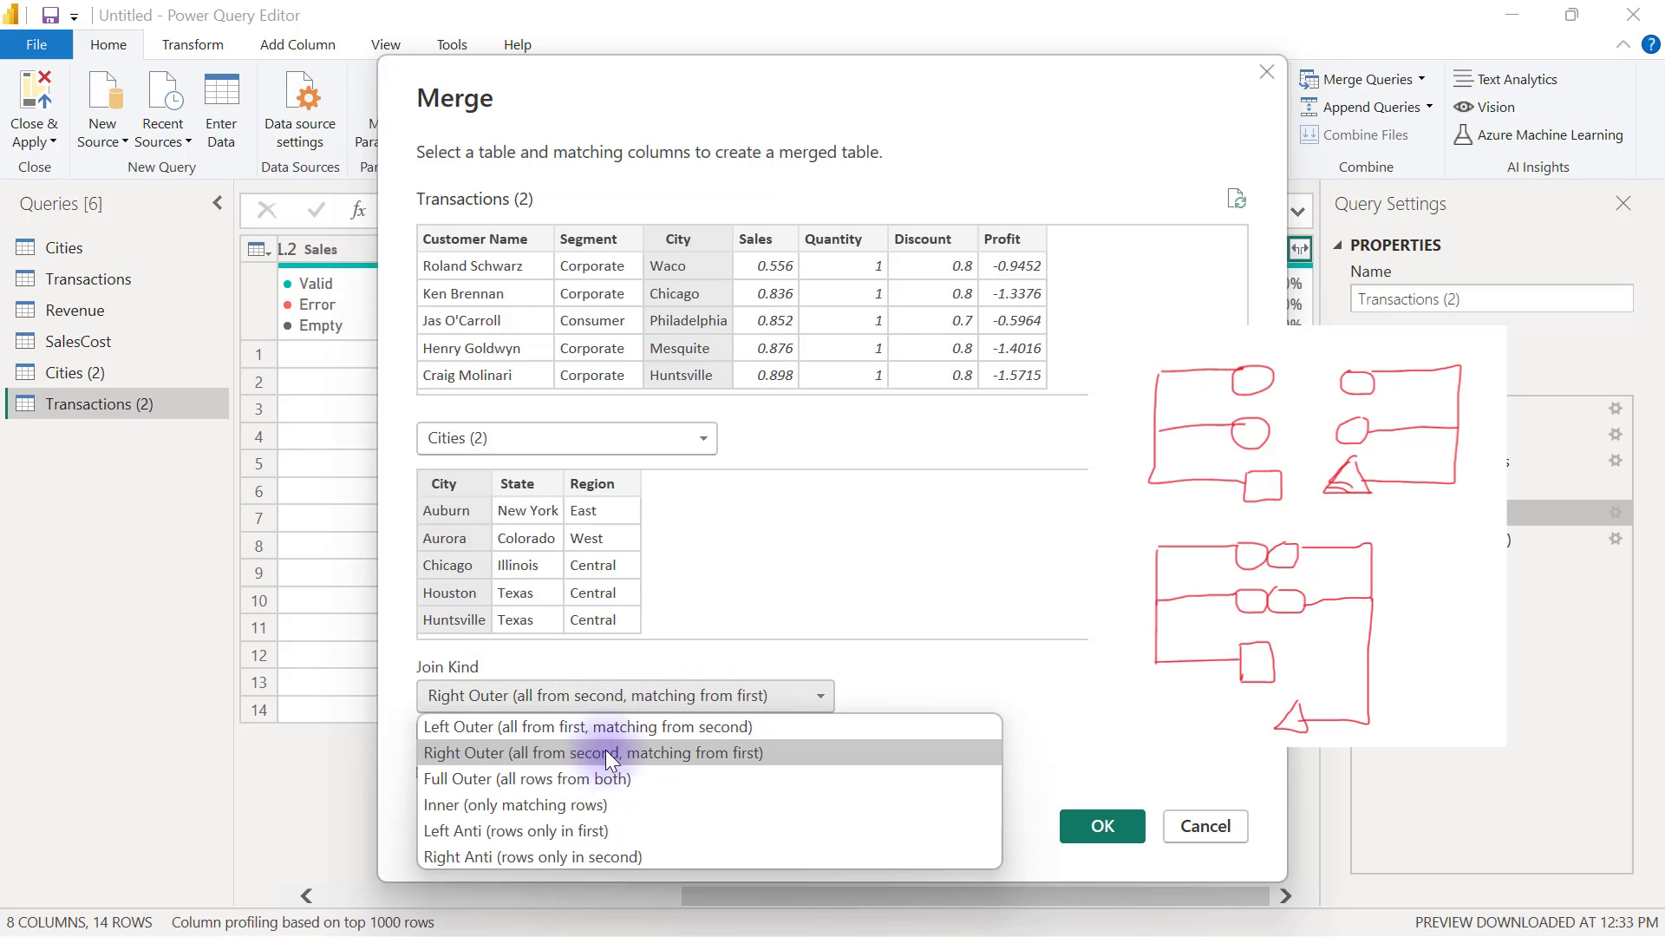
left_click(611, 776)
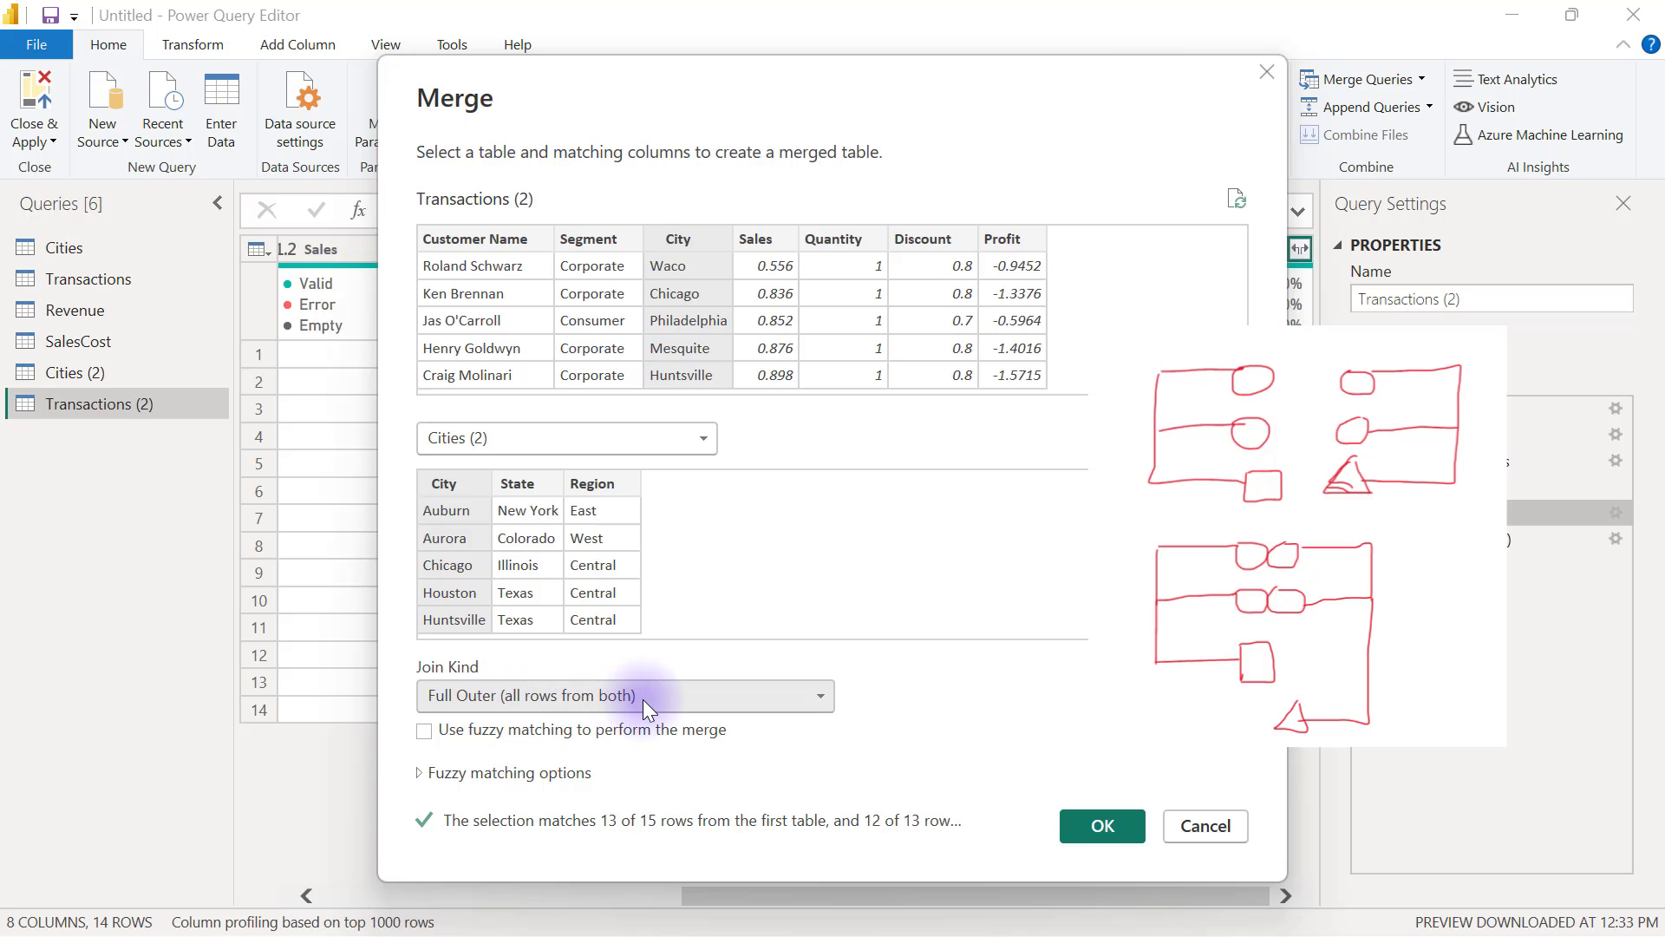
left_click(1103, 827)
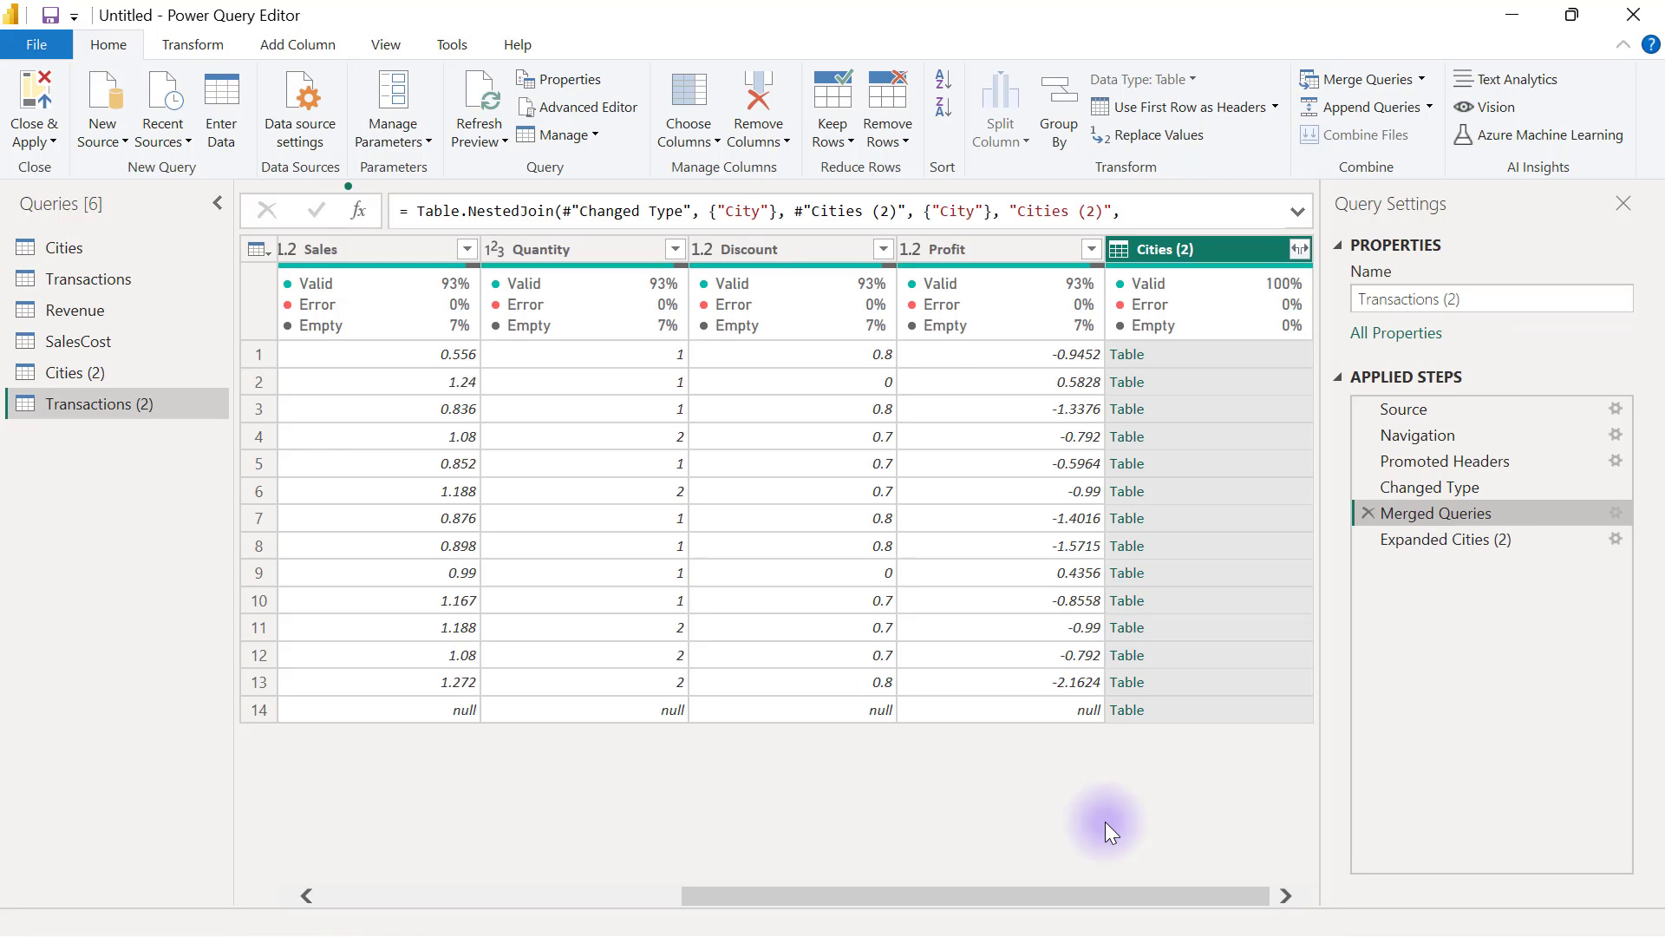
Step: Examine the full outer join's City, State and Region columns at the Expanded Cities (2) step for unmatched rows
left_click(1455, 541)
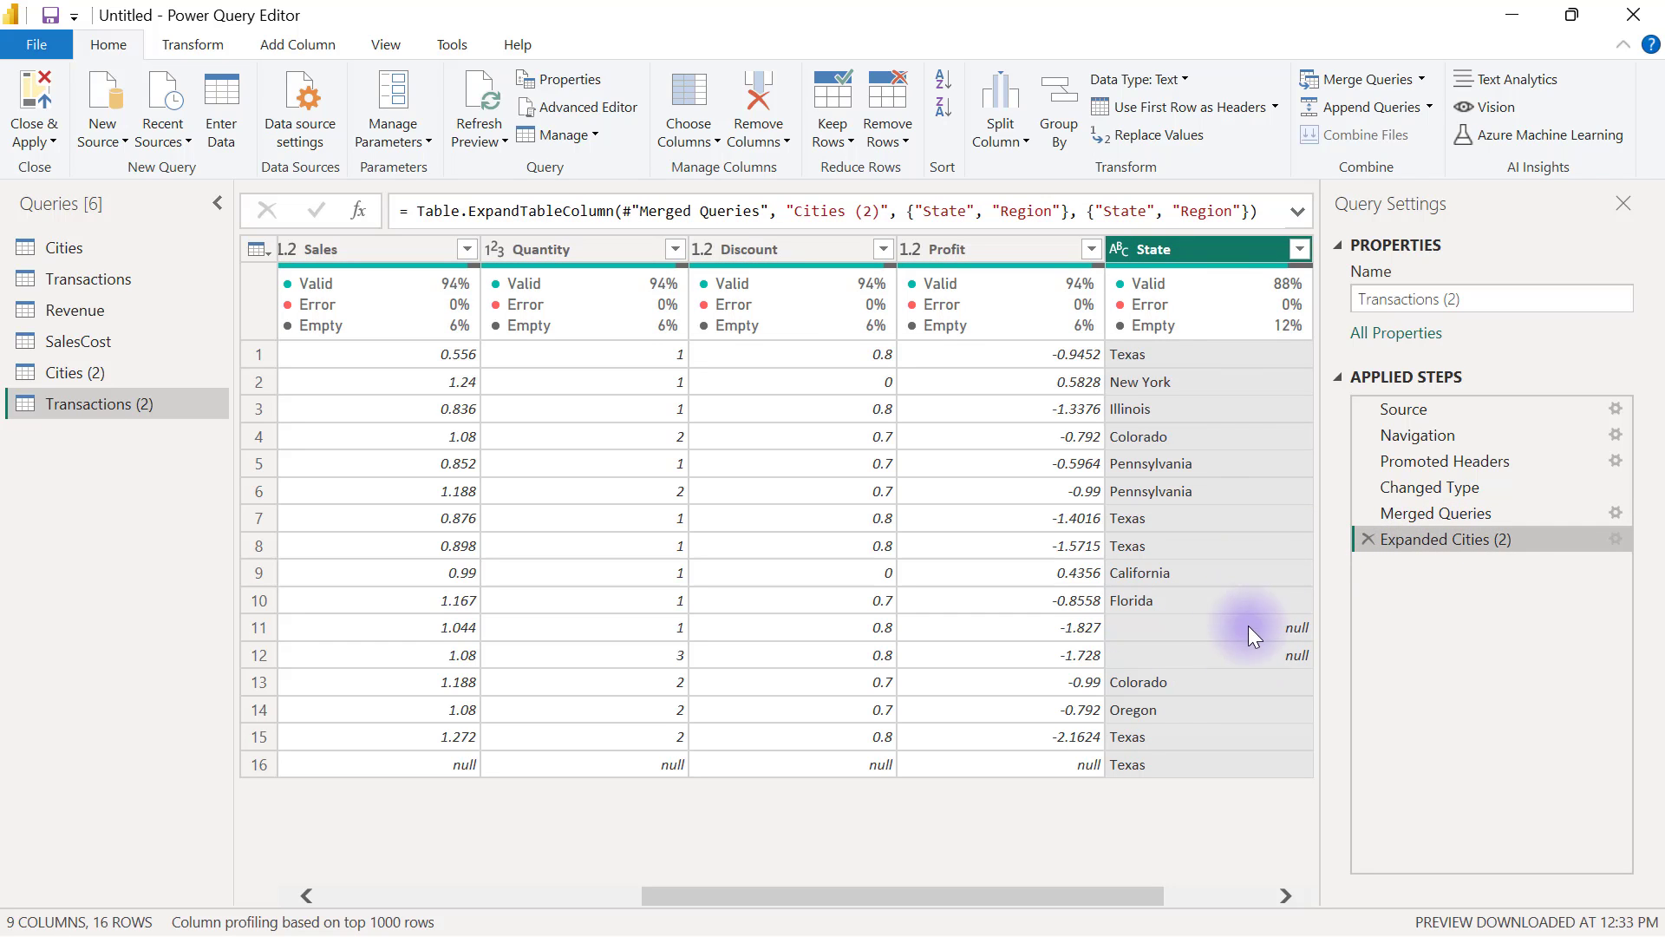
left_click_drag(1132, 893, 883, 909)
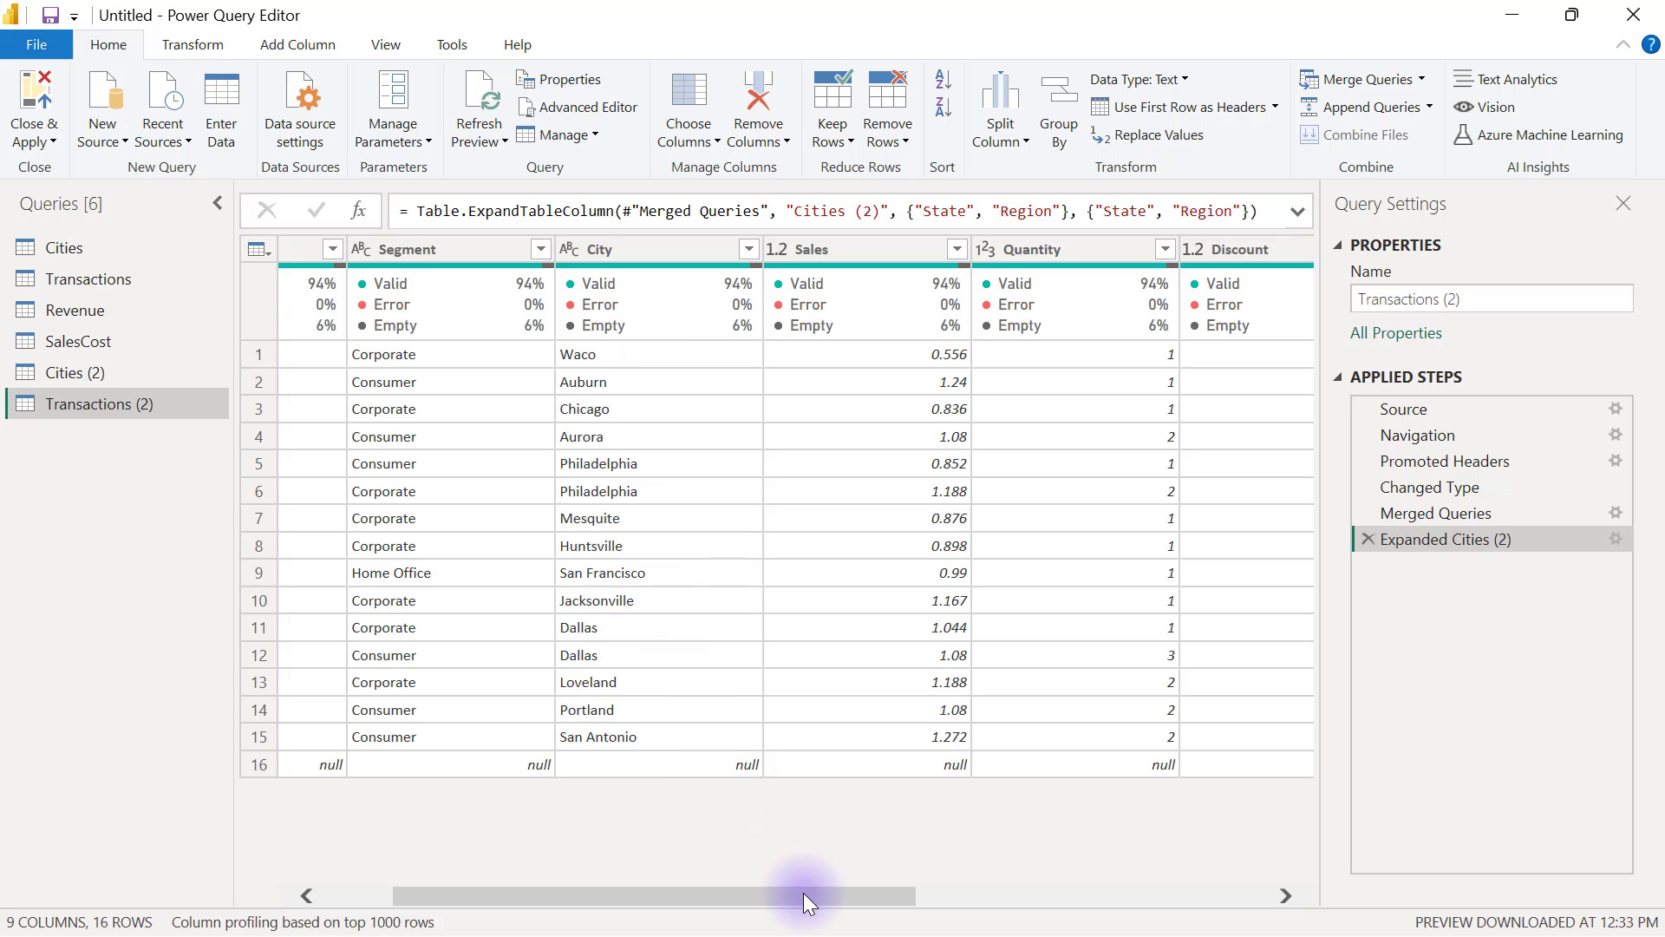
left_click_drag(803, 893, 1248, 854)
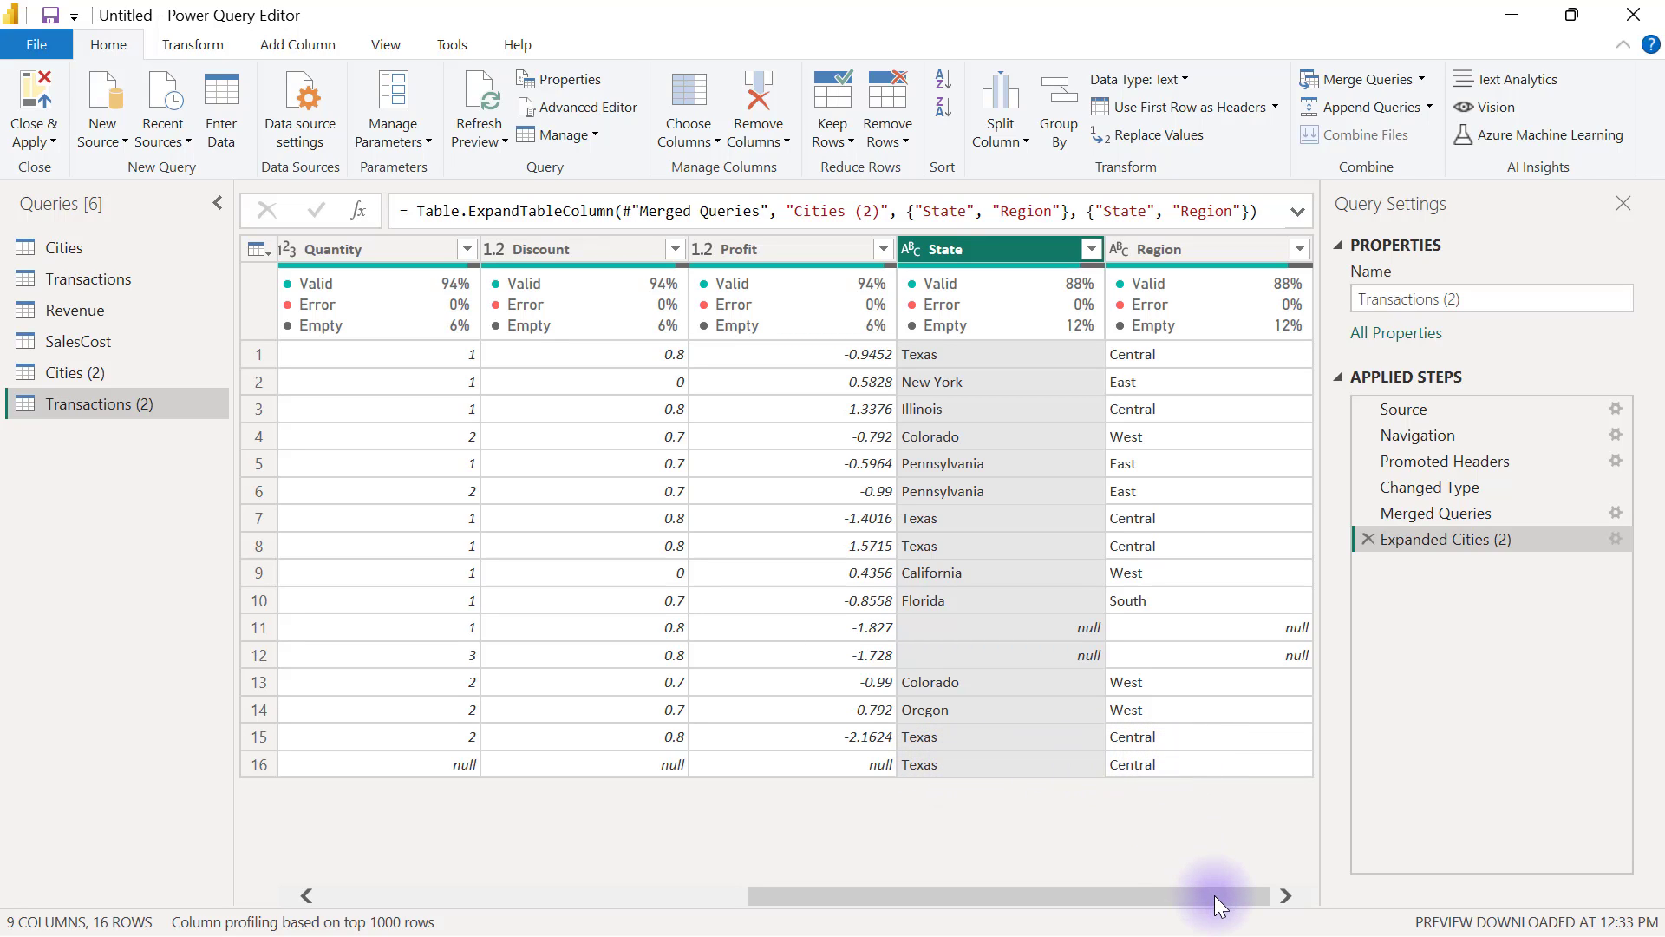
left_click_drag(1215, 895, 1236, 841)
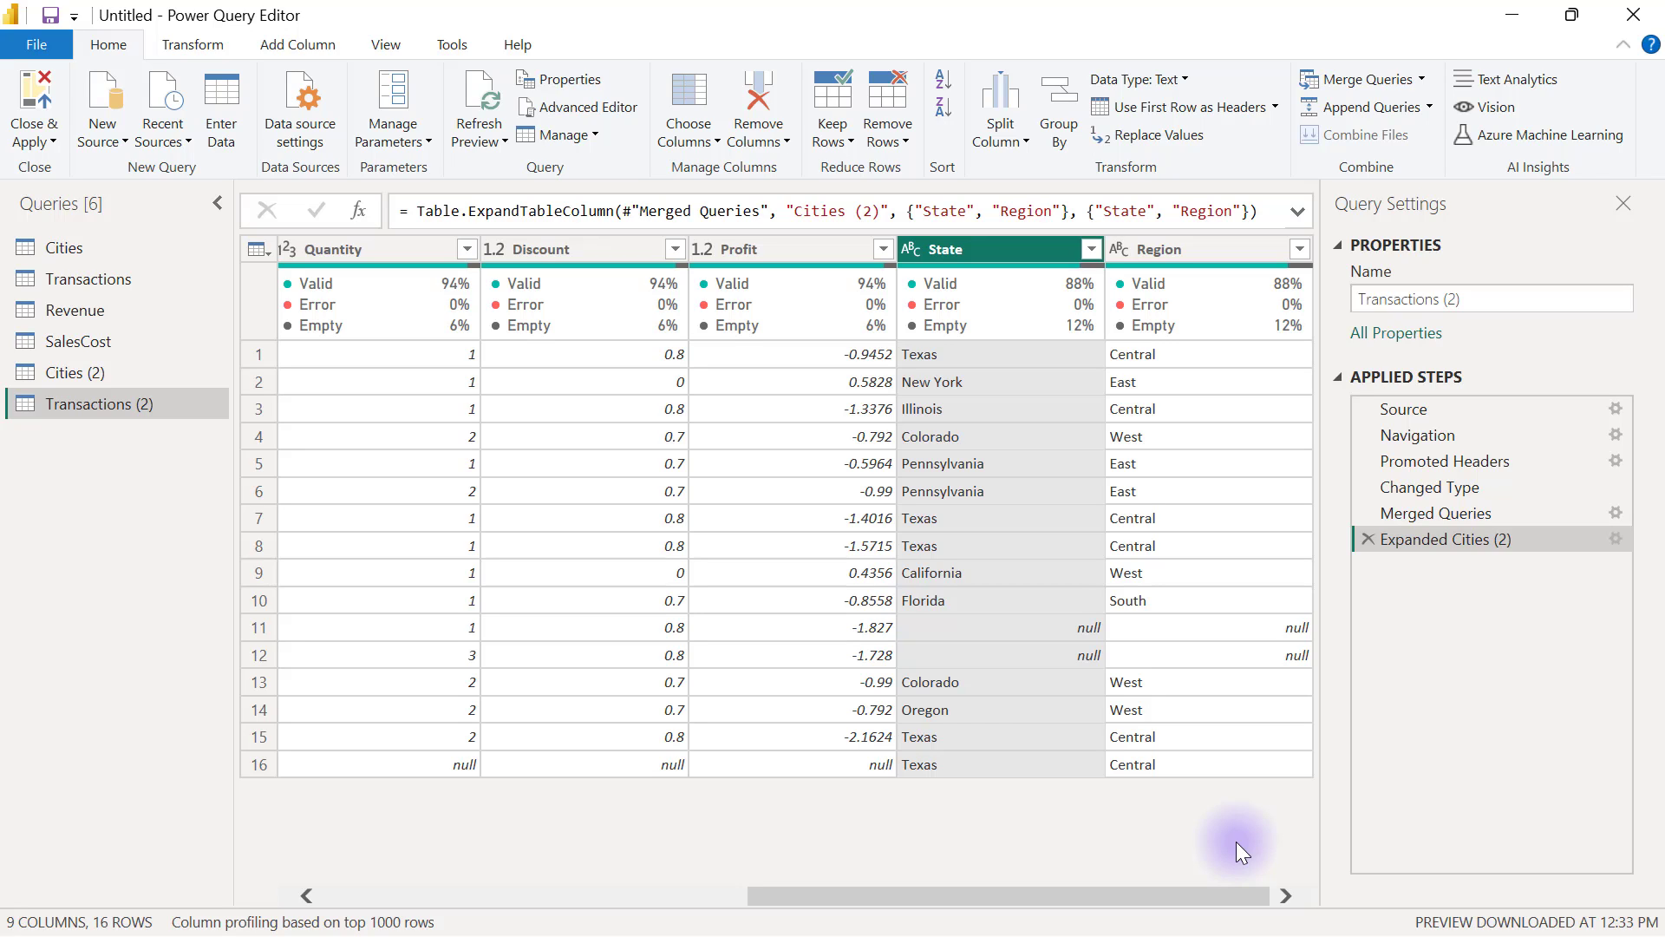
Step: Edit the Merged Queries step of Transactions (2) to use the Left Anti (rows only in first) join kind
right_click(1434, 517)
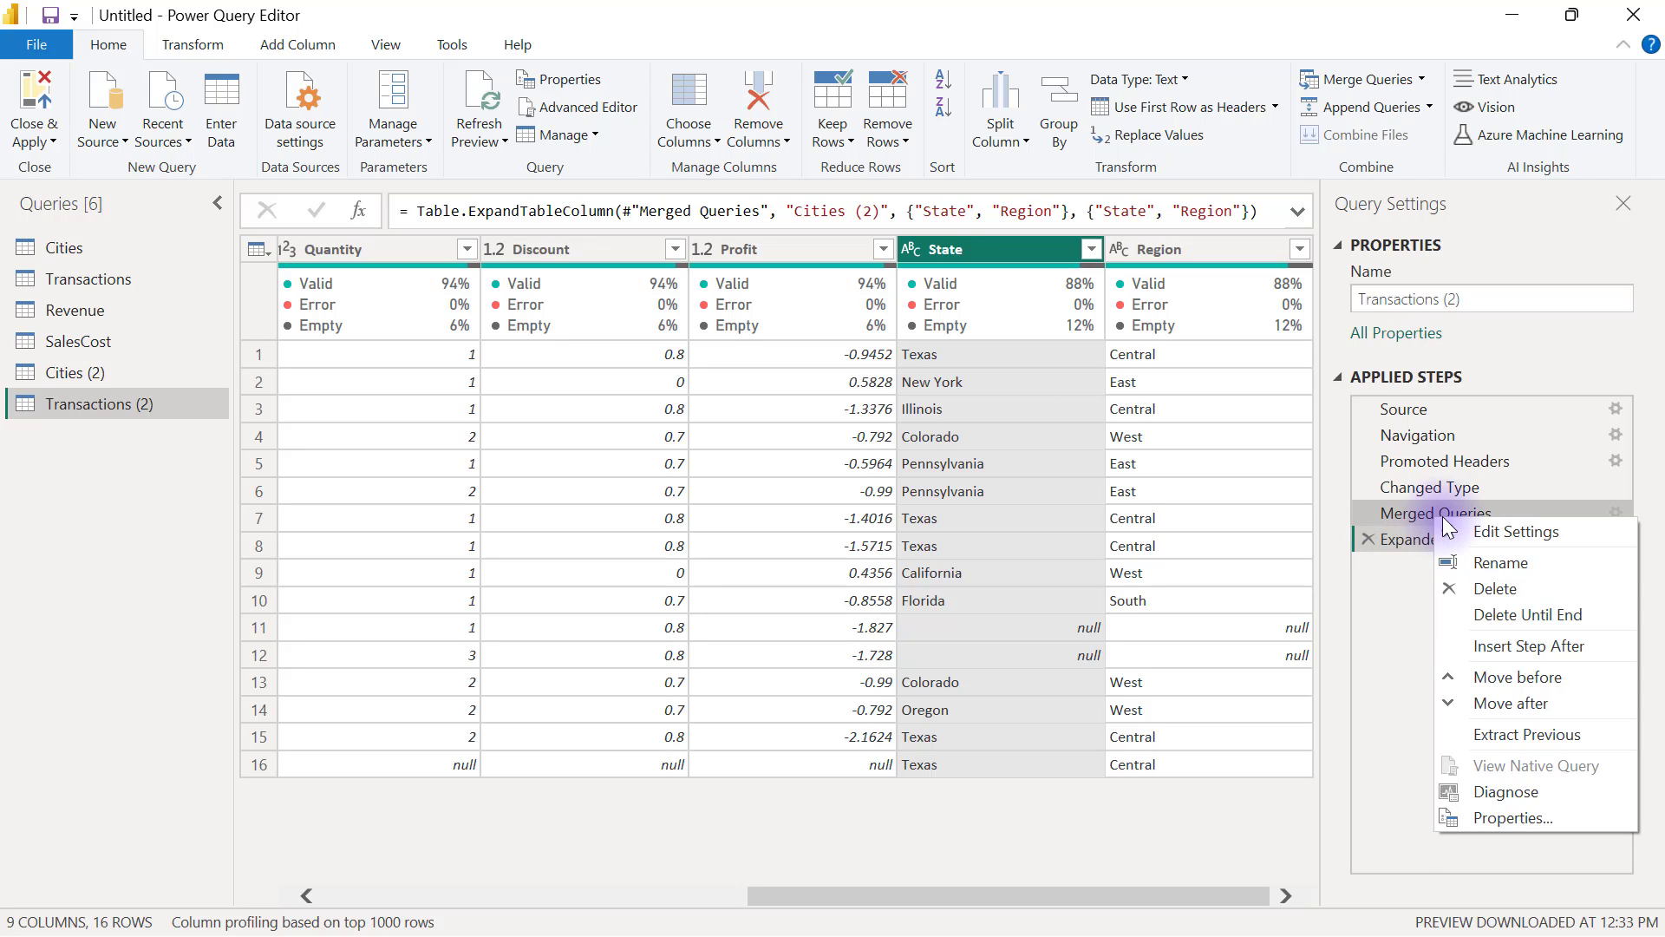
left_click(1485, 531)
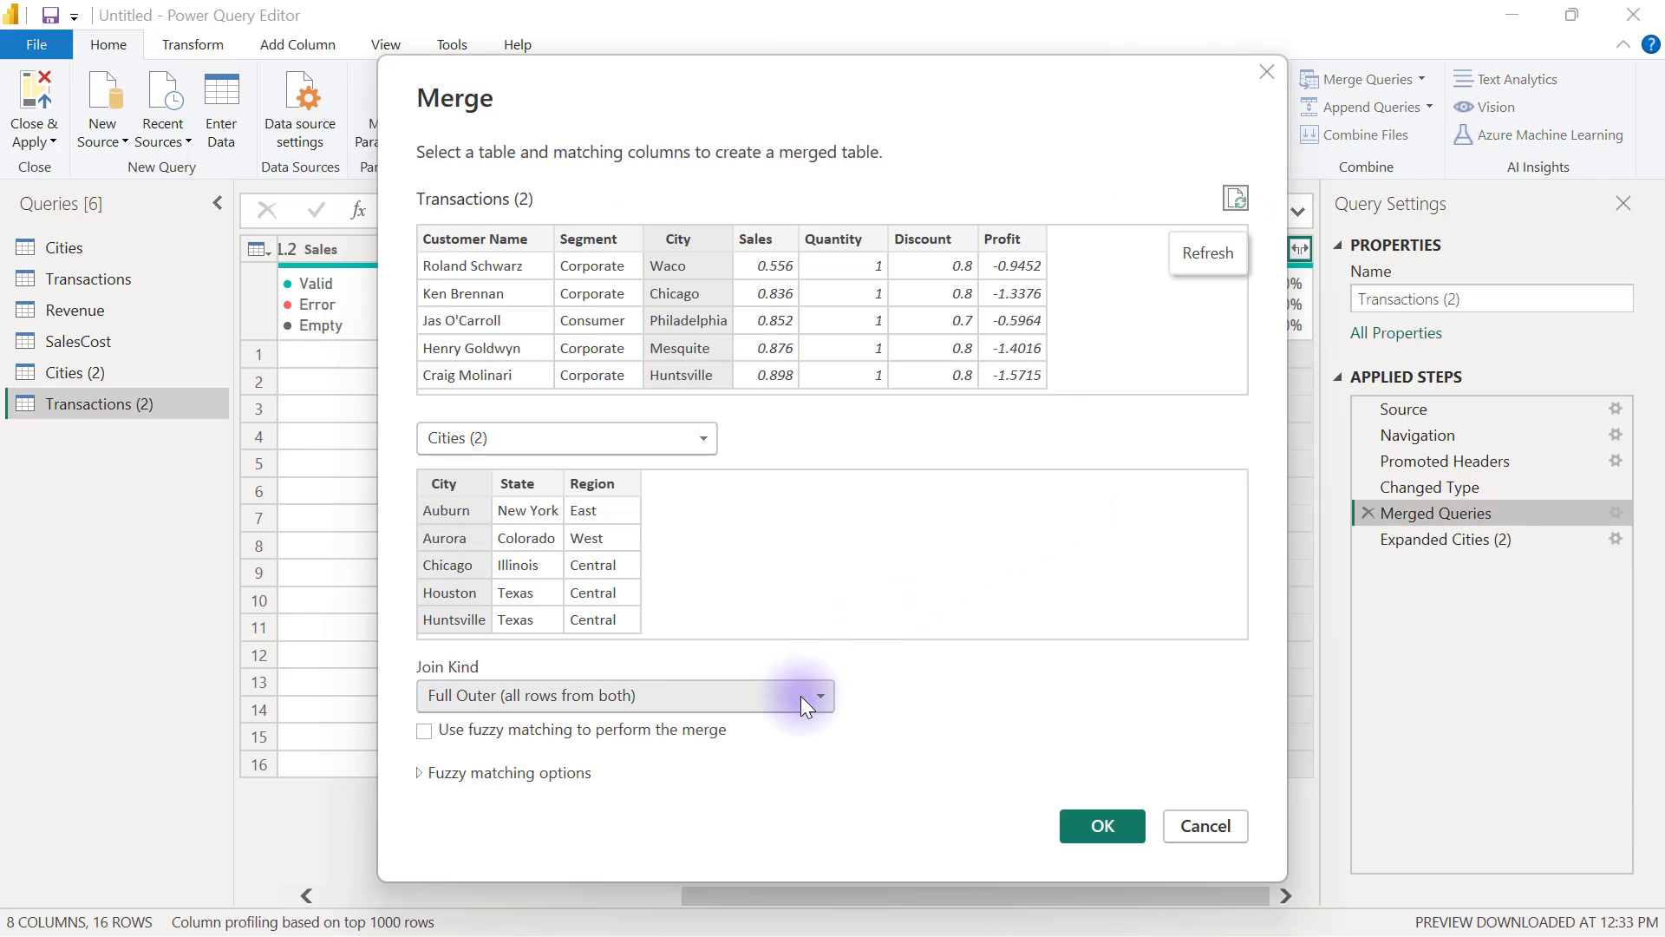
left_click(800, 696)
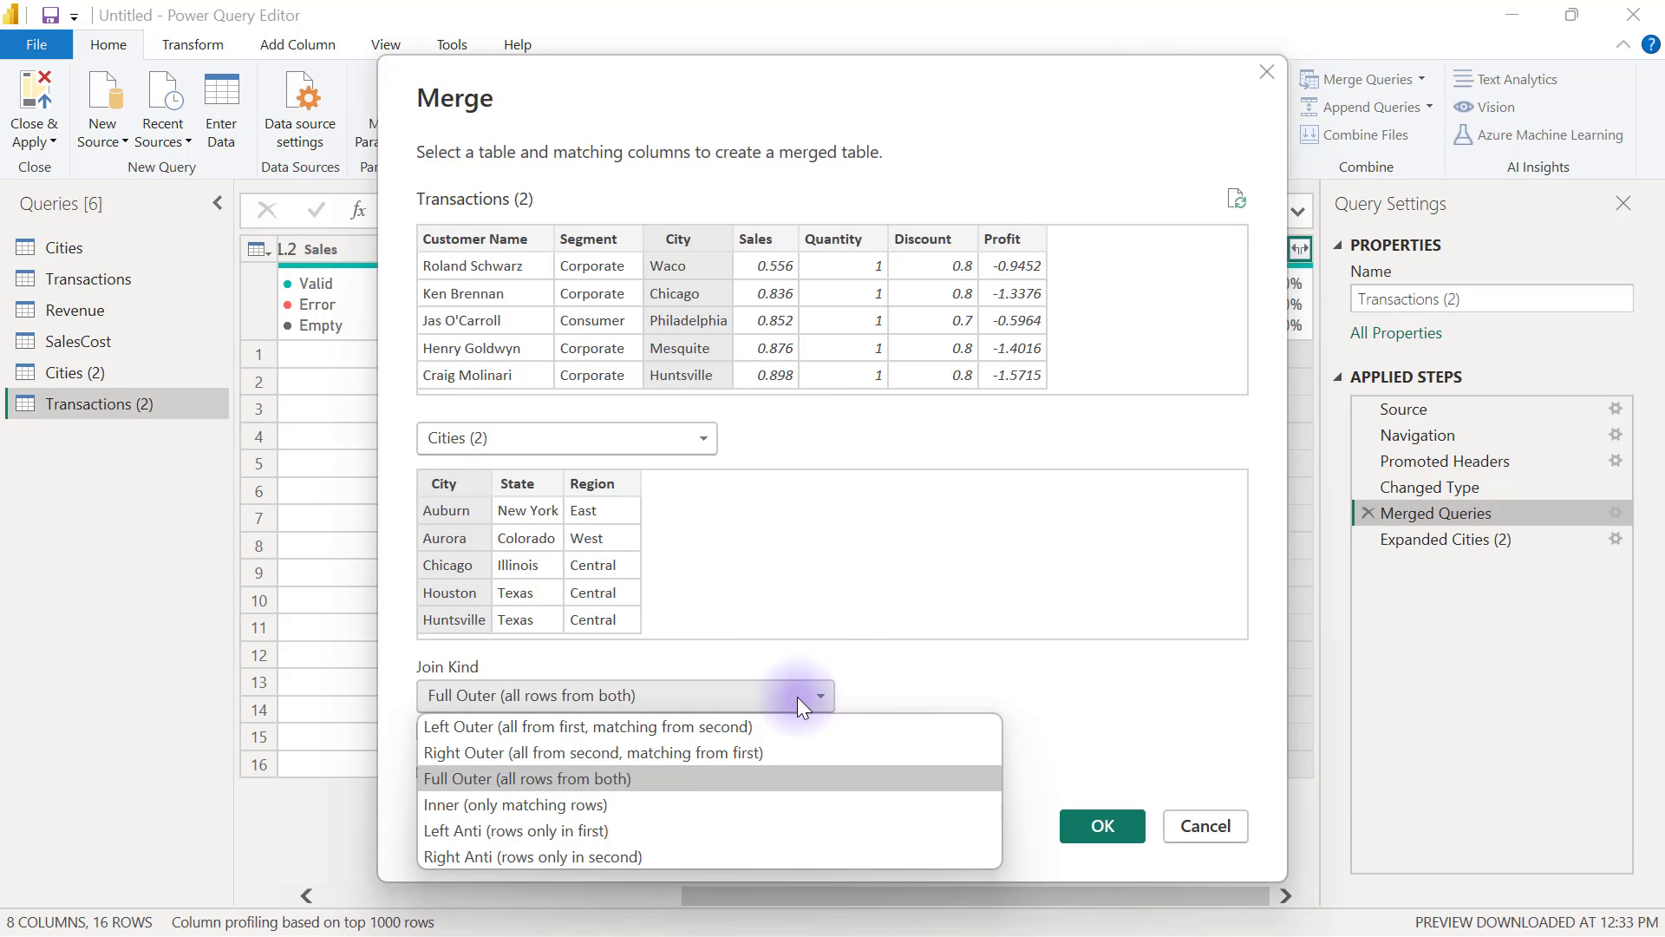
left_click(658, 829)
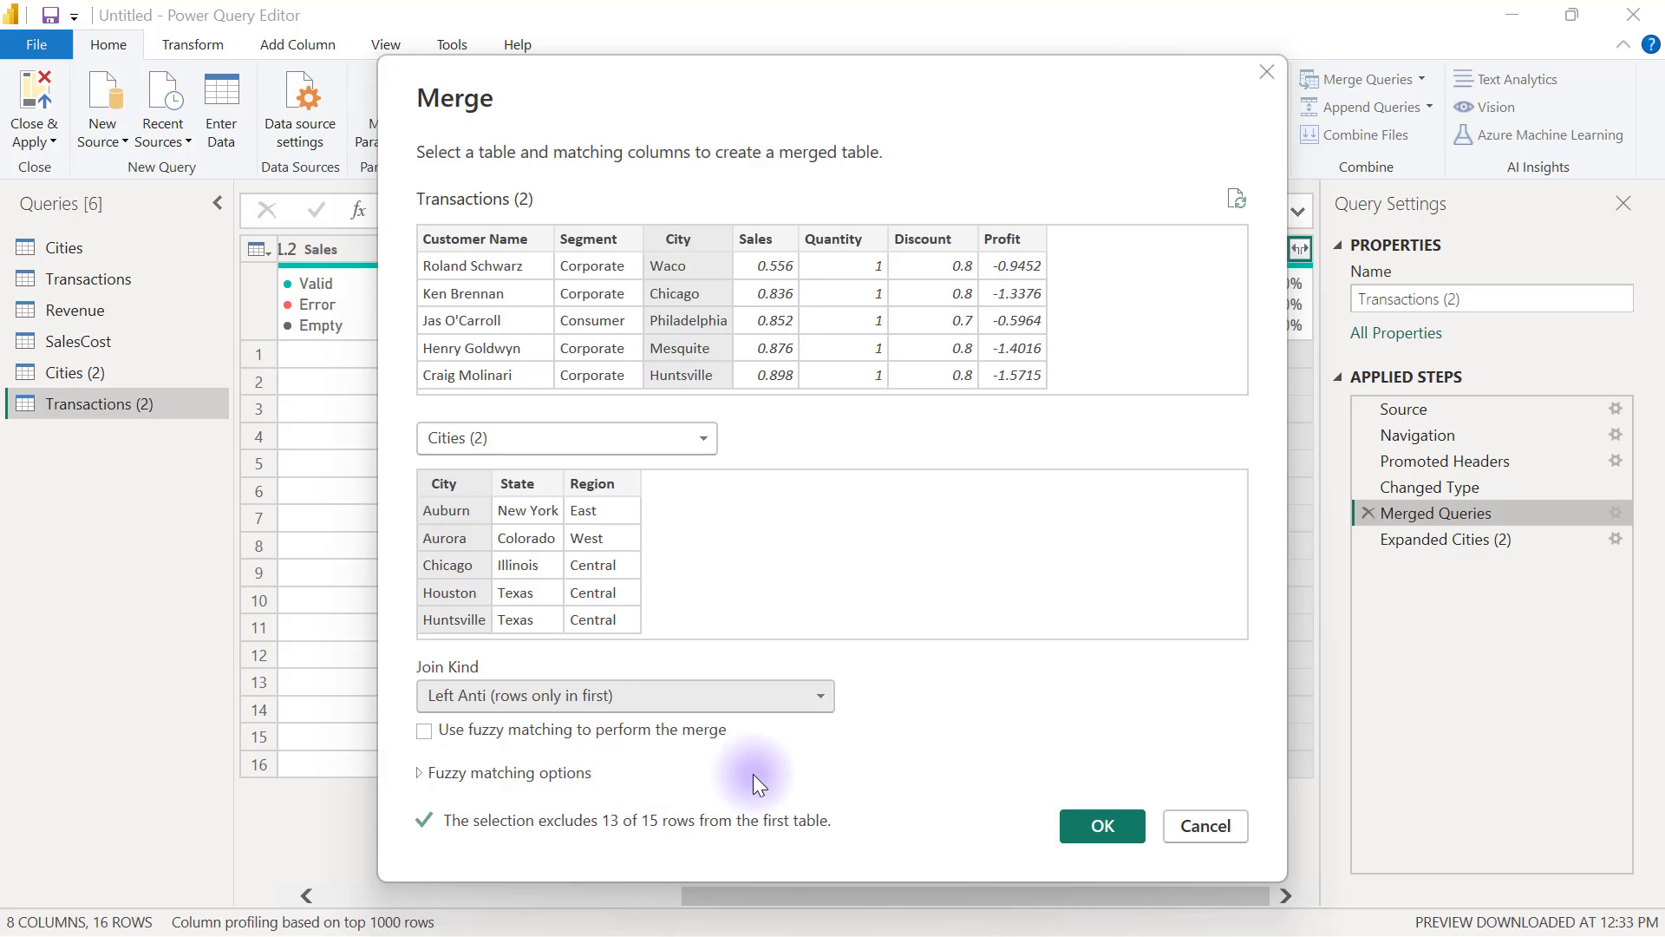
left_click(1095, 820)
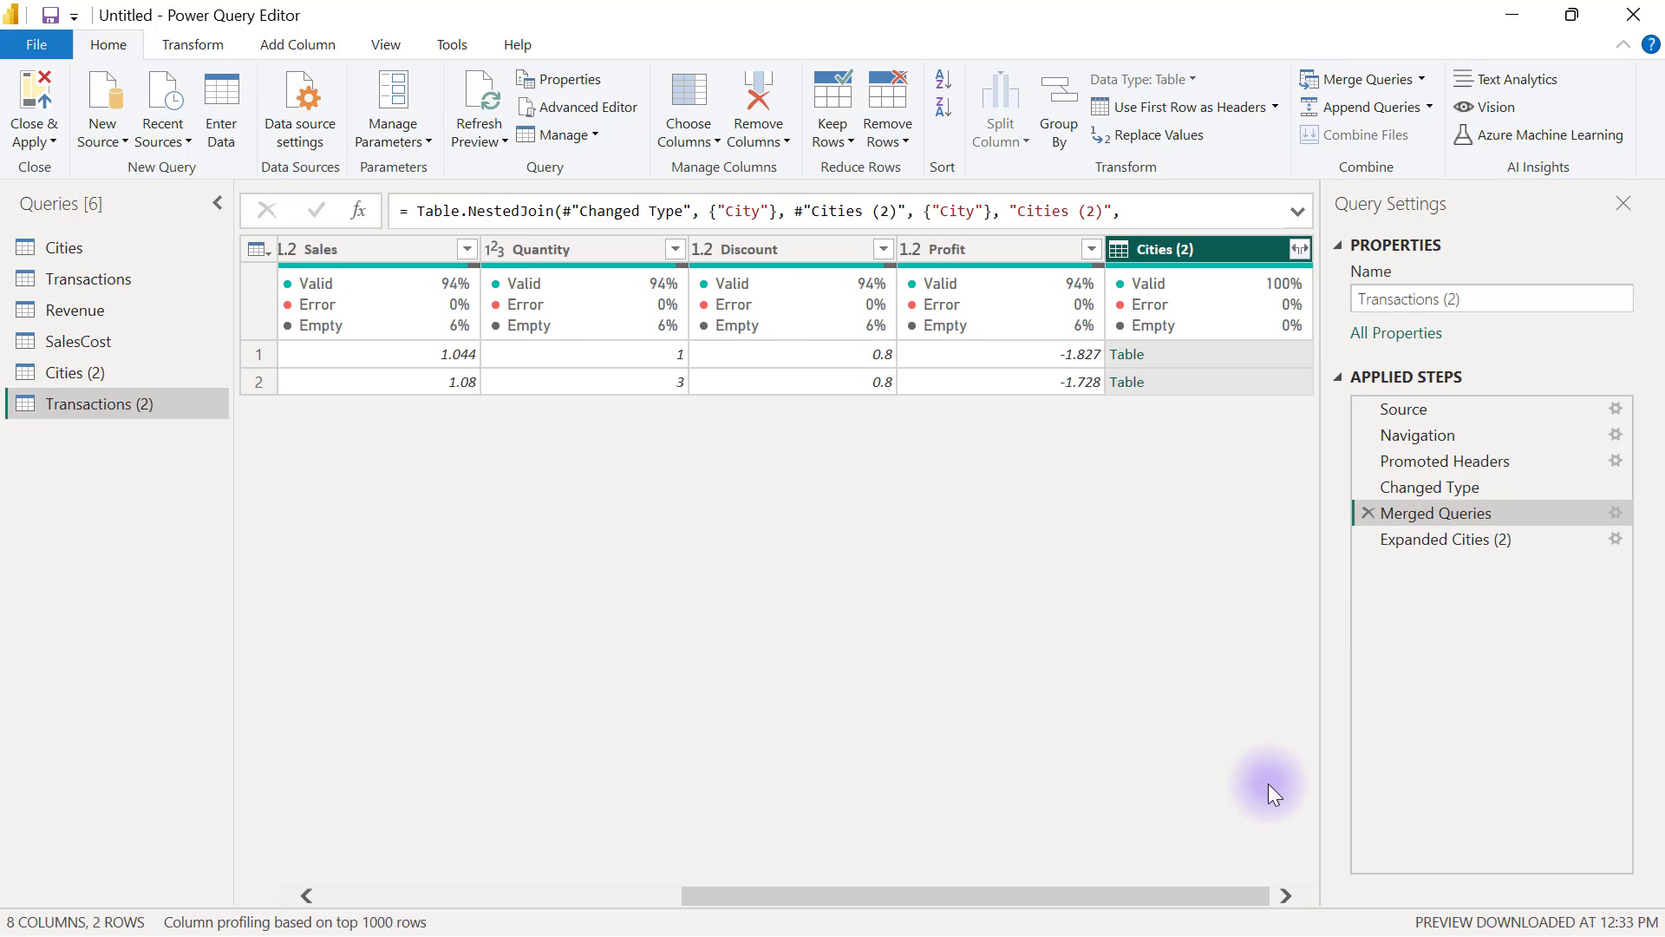
Step: Change the Merged Queries step's join kind to Right Anti (rows only in second) and select the nested table cell in the Cities (2) column
left_click_drag(1209, 892, 1443, 513)
right_click(1443, 512)
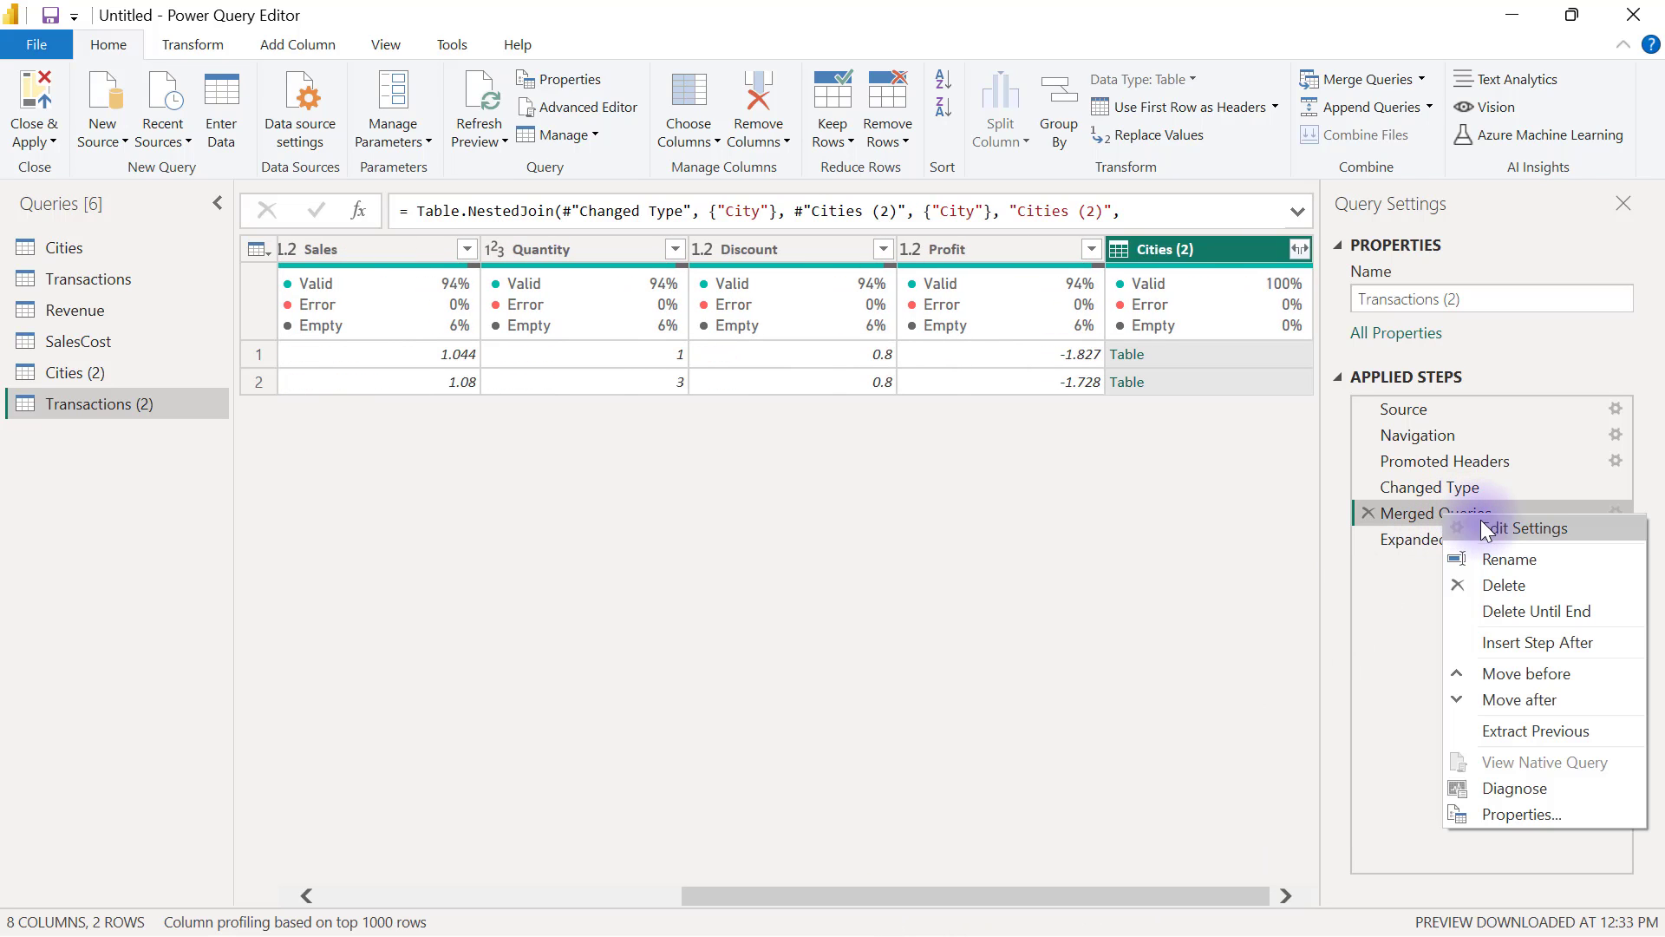
left_click(1493, 526)
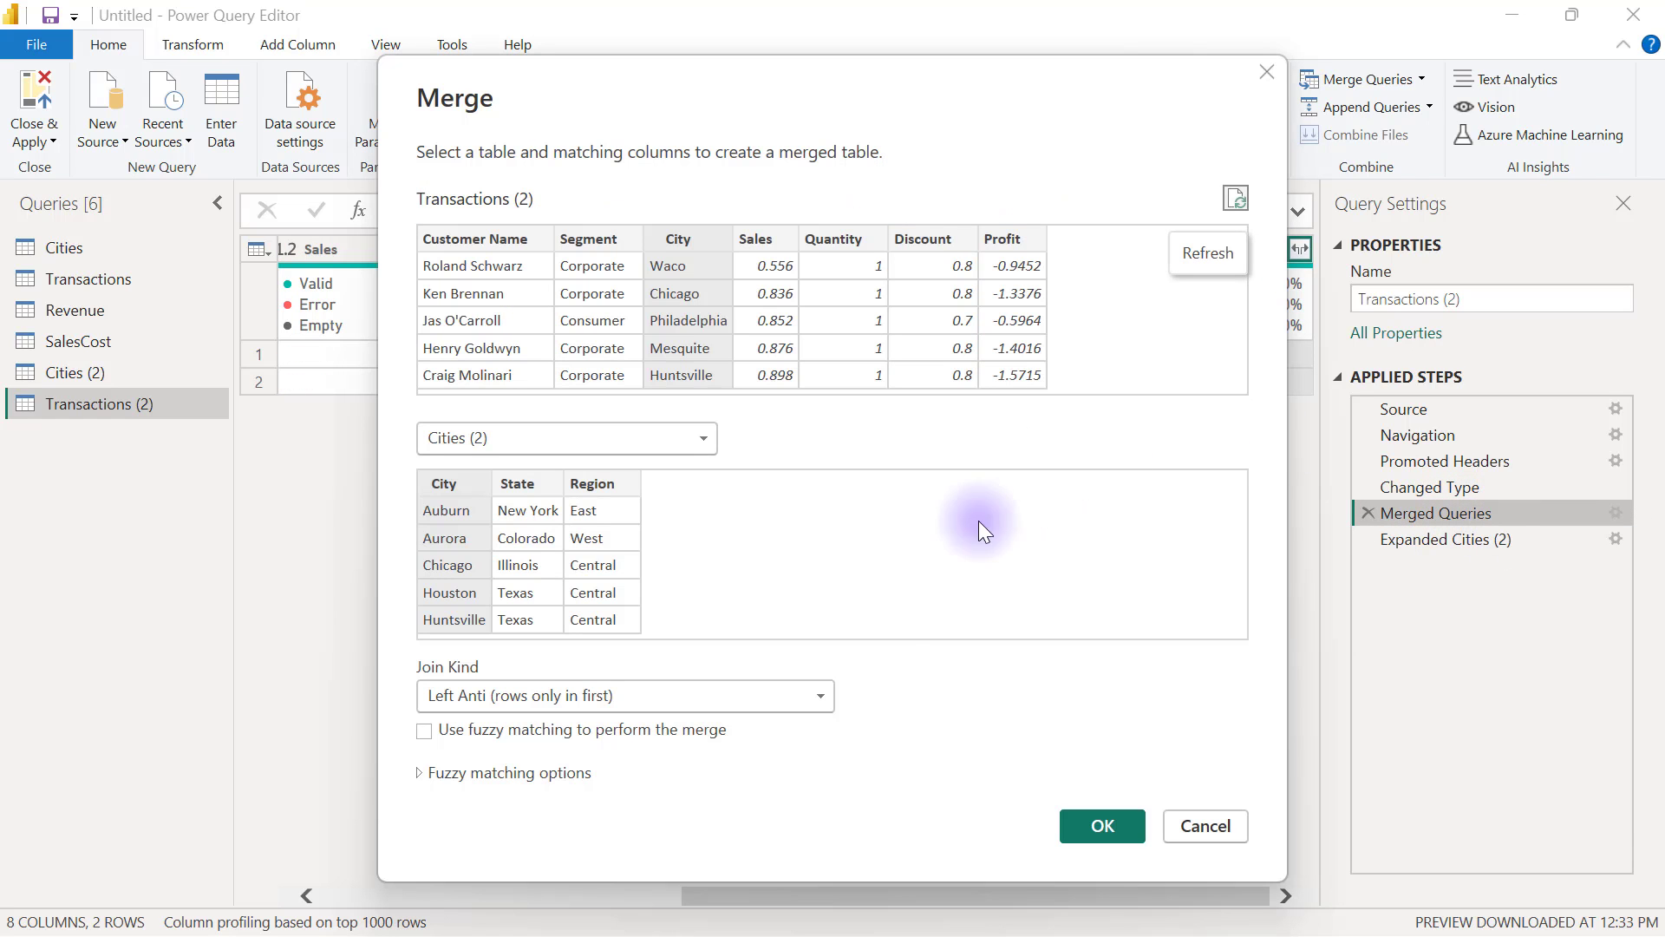
left_click(821, 701)
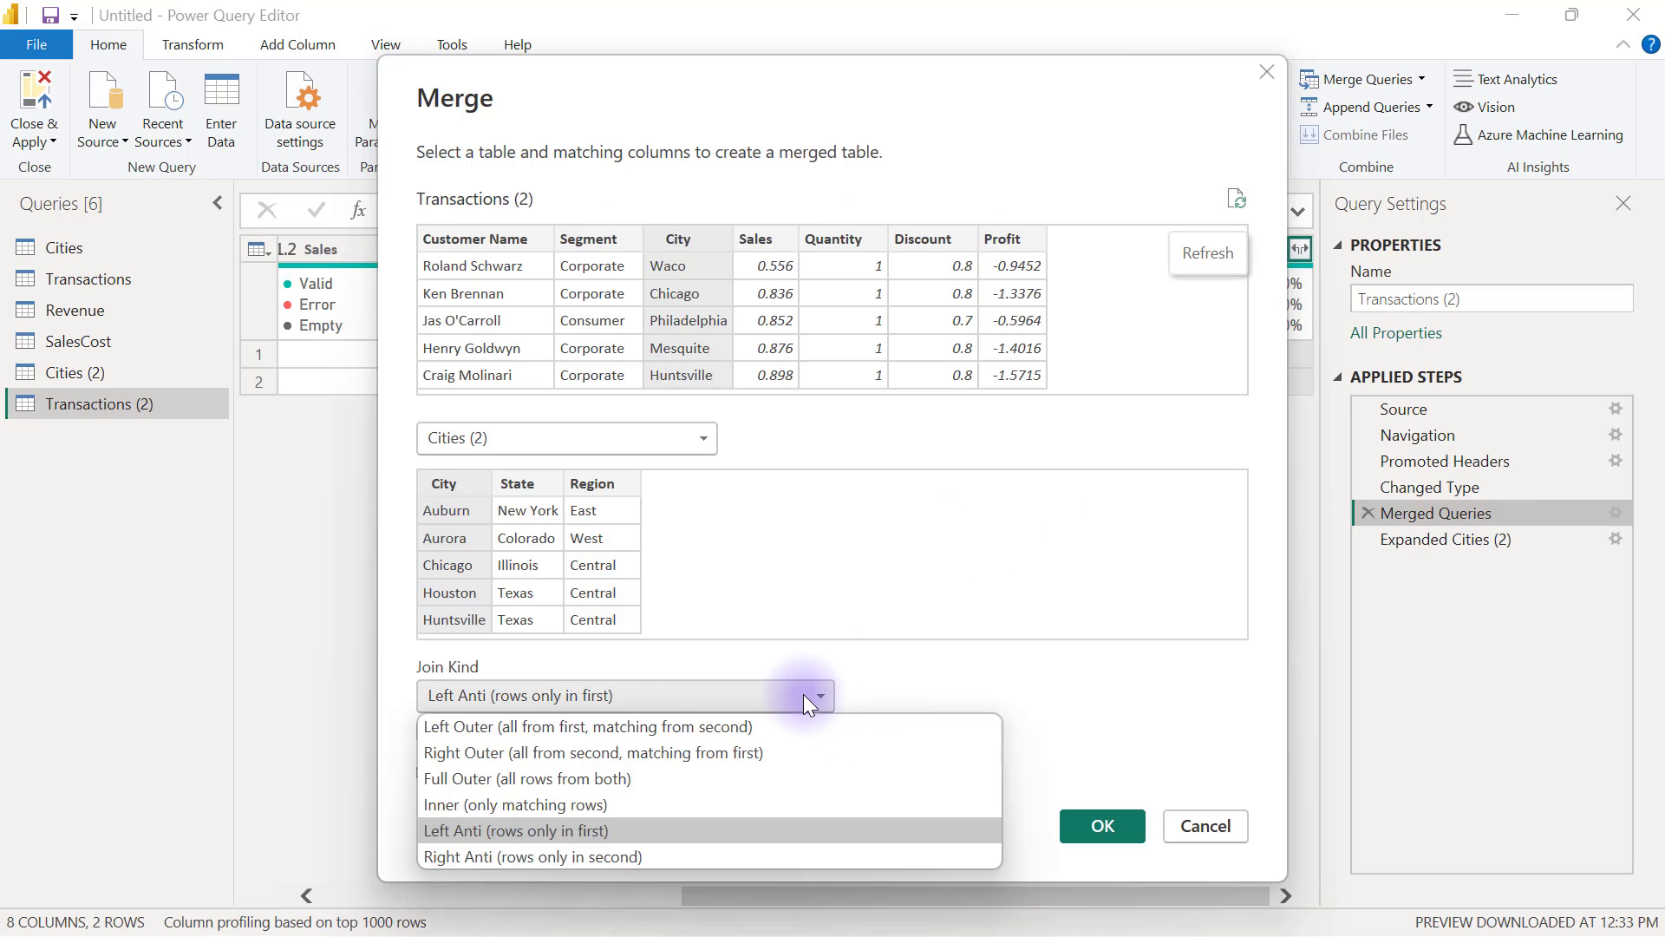
left_click(581, 856)
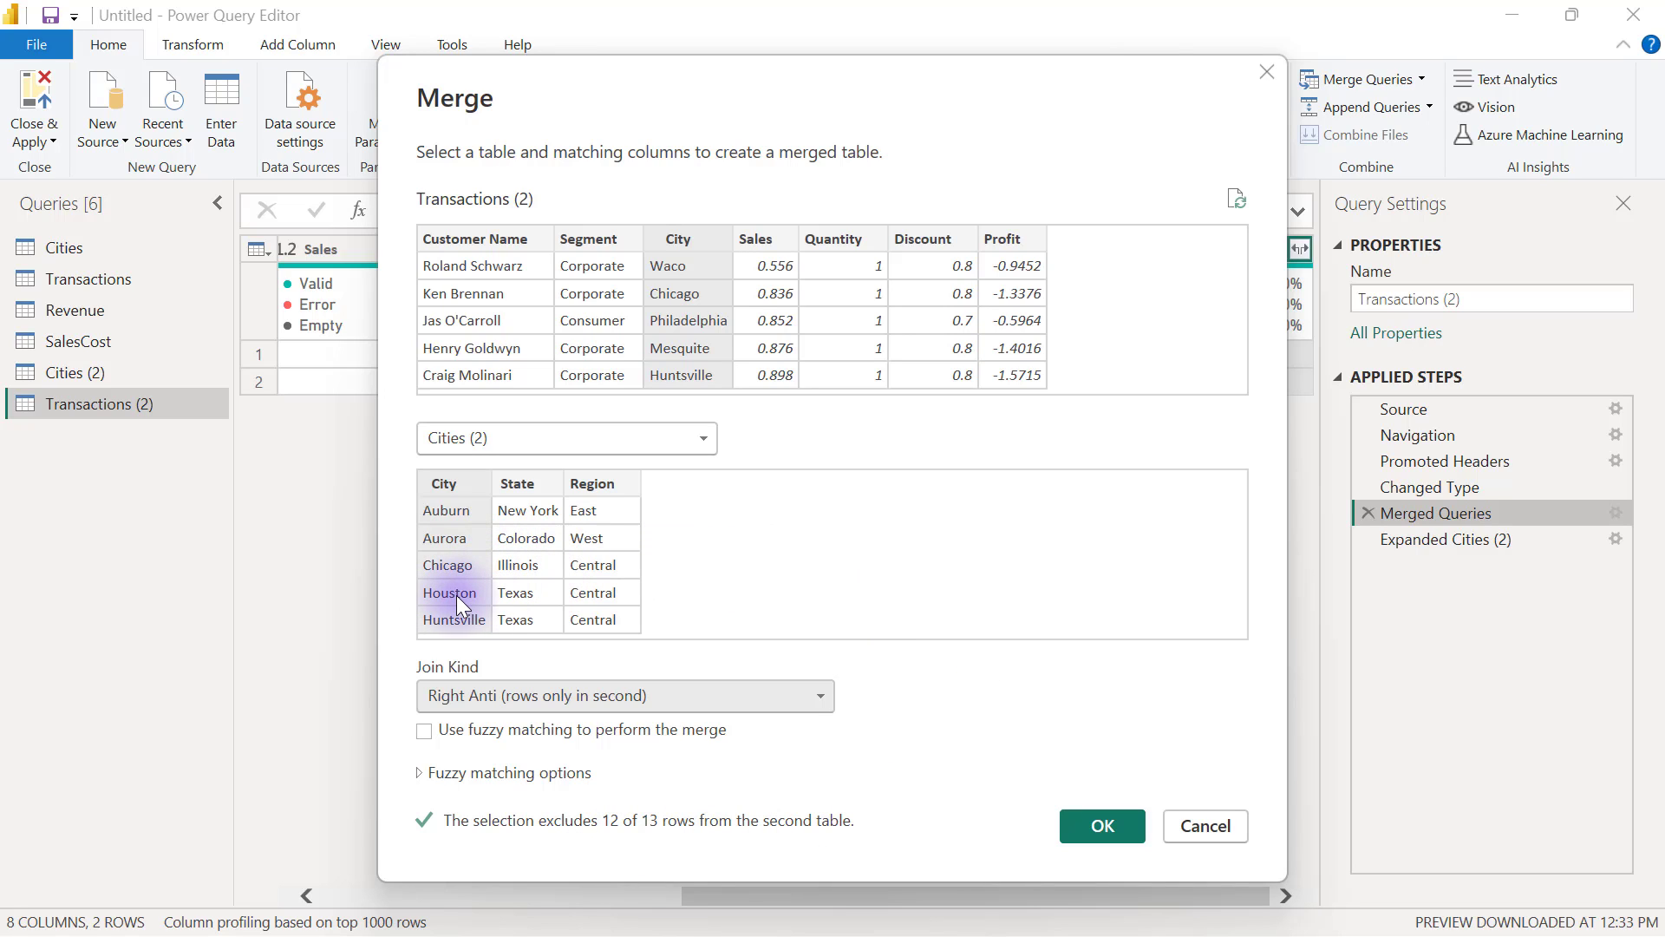
left_click(1084, 820)
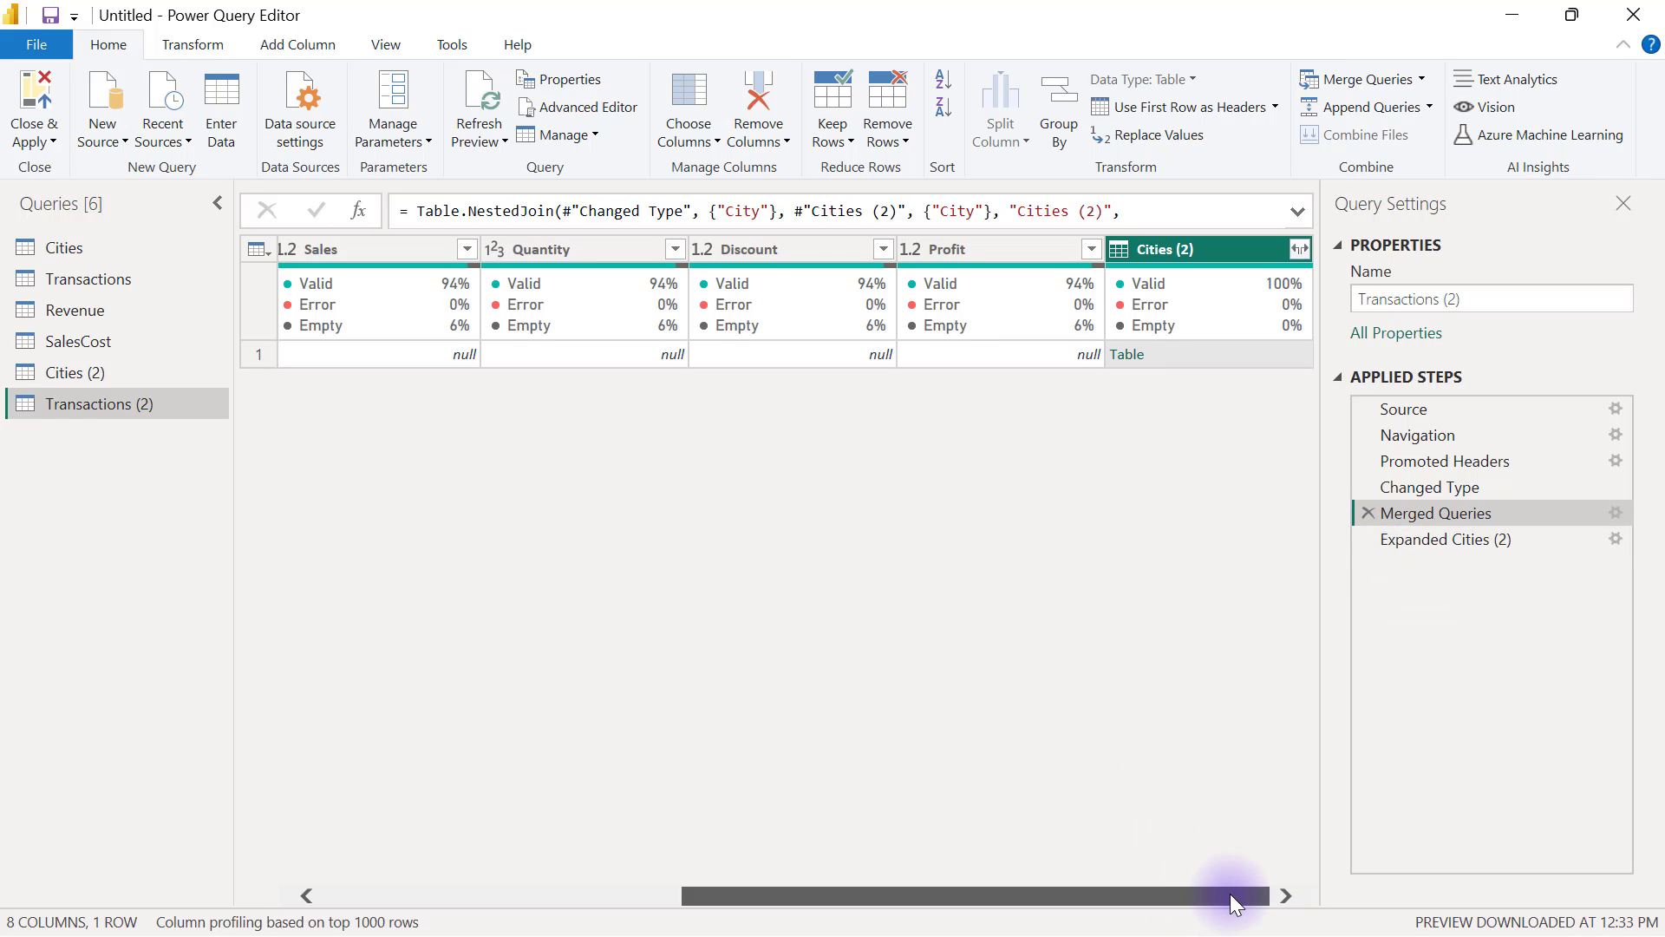
left_click(1264, 356)
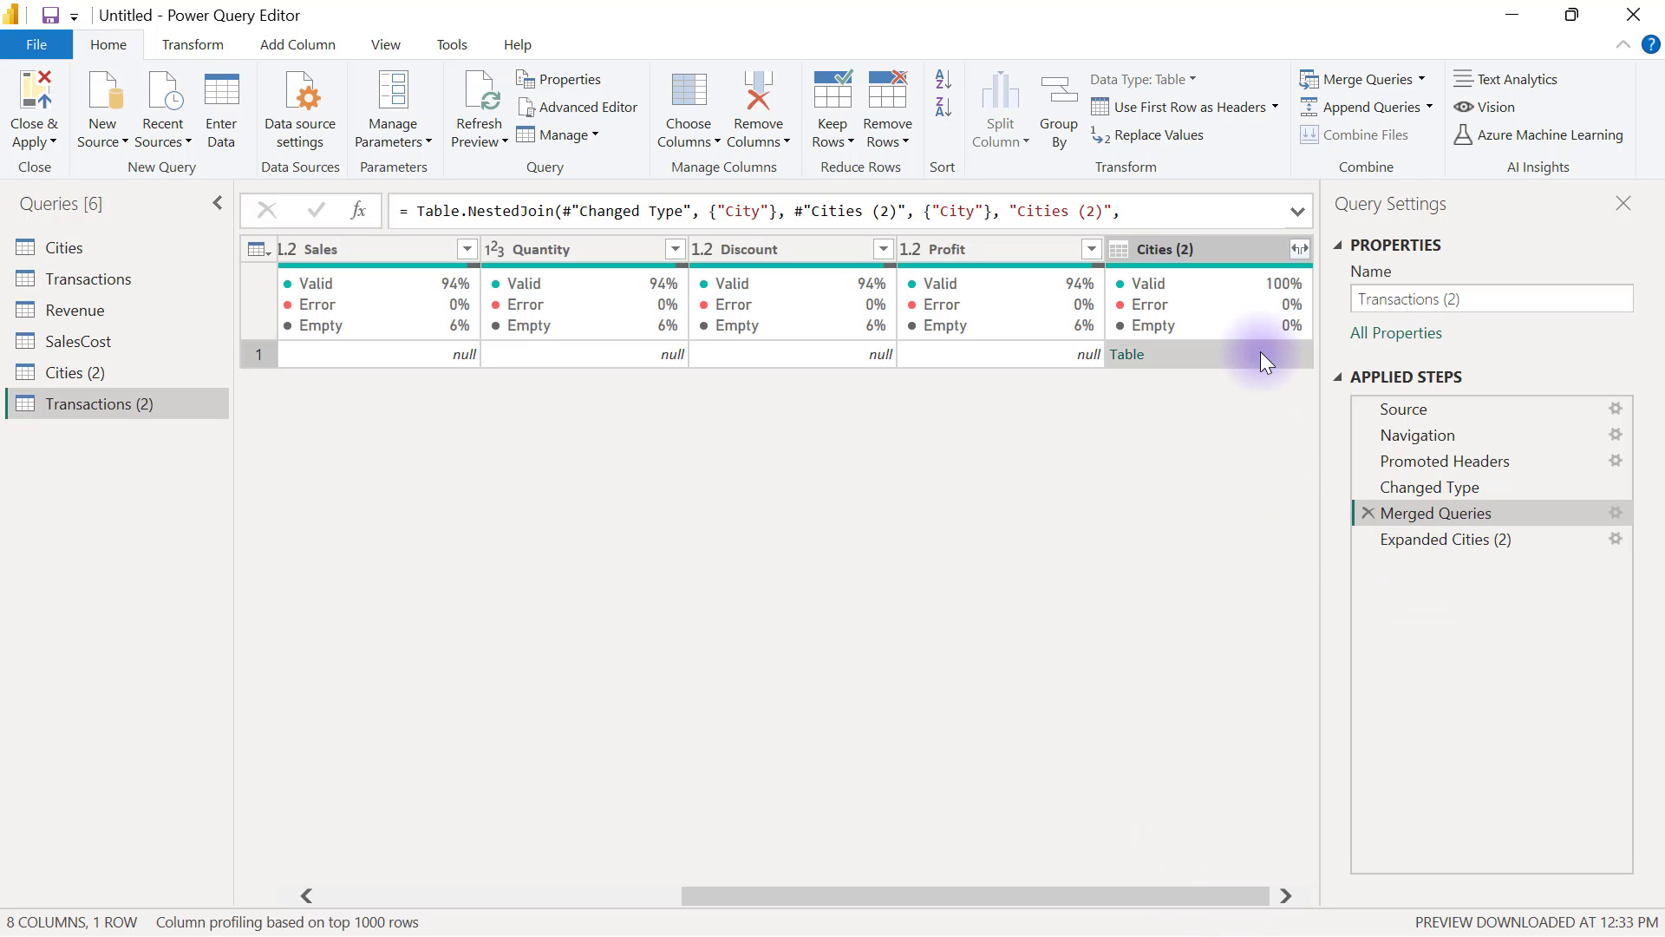